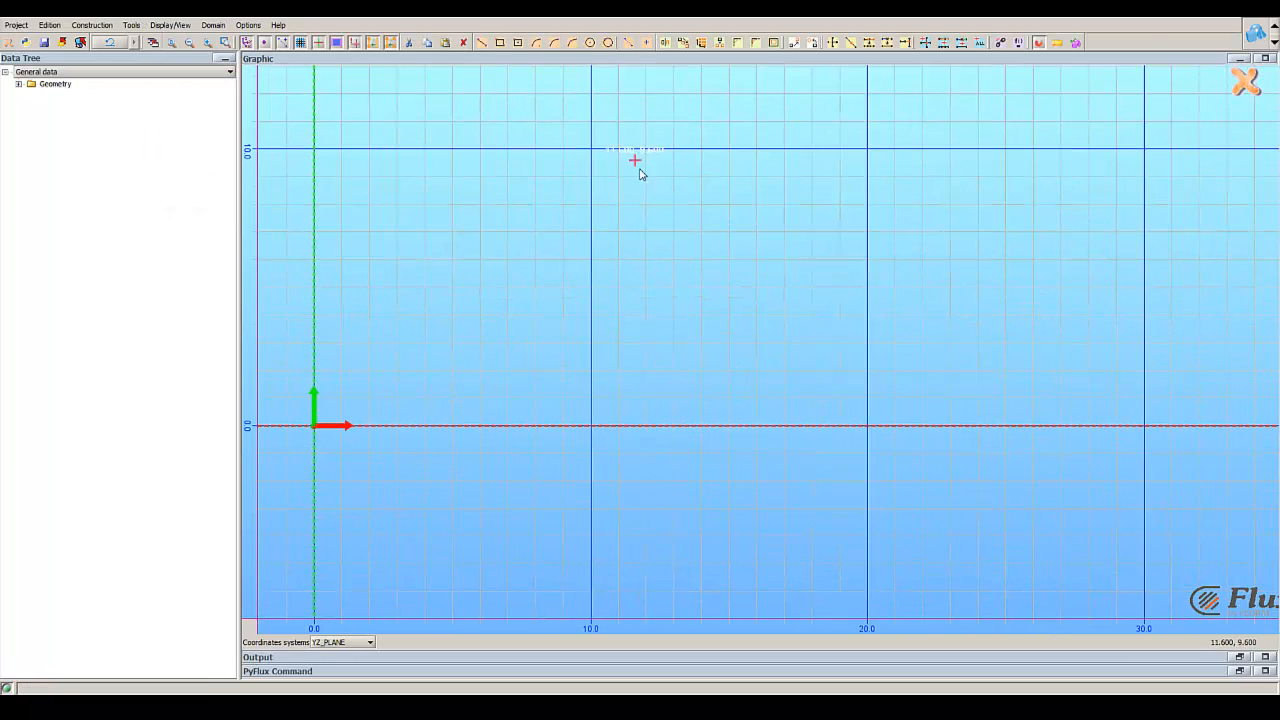
Step: Sketch a rectangle from (3, 5) to (16, 0), with its lower edge on the horizontal axis
click(498, 43)
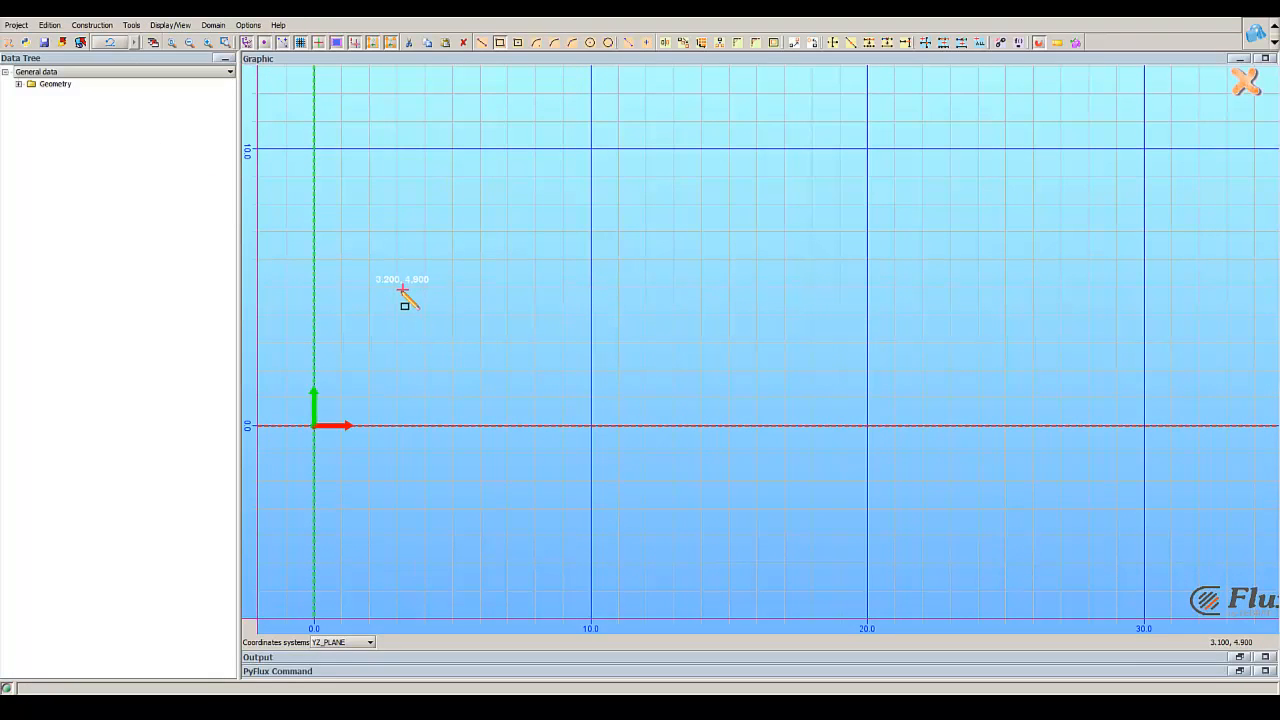
scroll(394, 289, up, 1)
scroll(394, 289, up, 5)
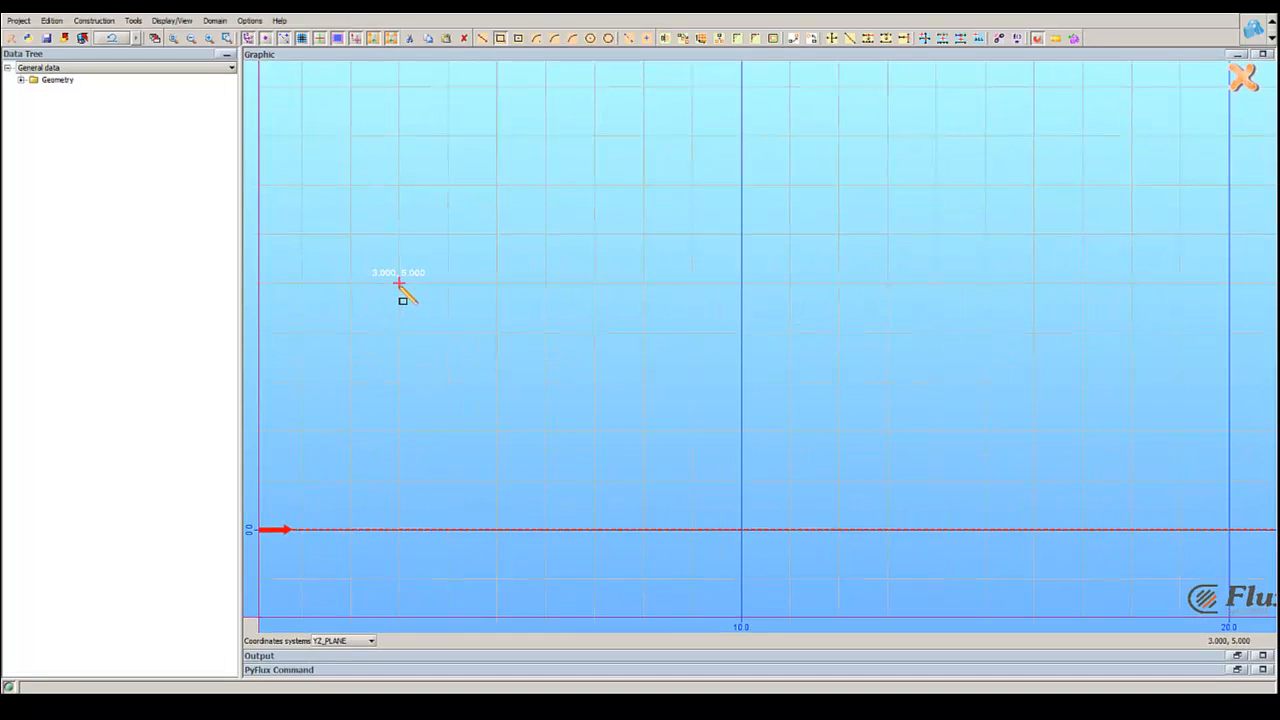
click(394, 287)
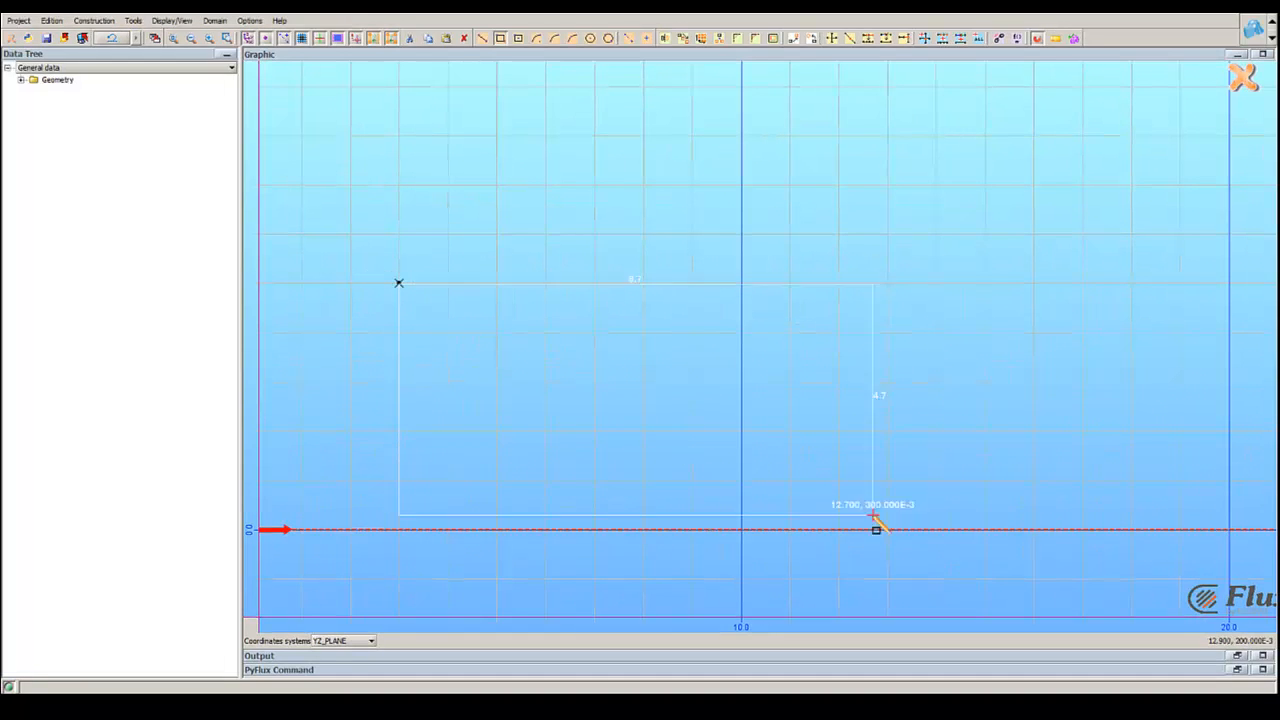
click(1015, 530)
Step: Sketch a second rectangle beyond the first, starting at (16.5, 5) and ending on the horizontal axis just short of 24
scroll(1030, 530, down, 5)
middle_drag(1100, 433, 799, 422)
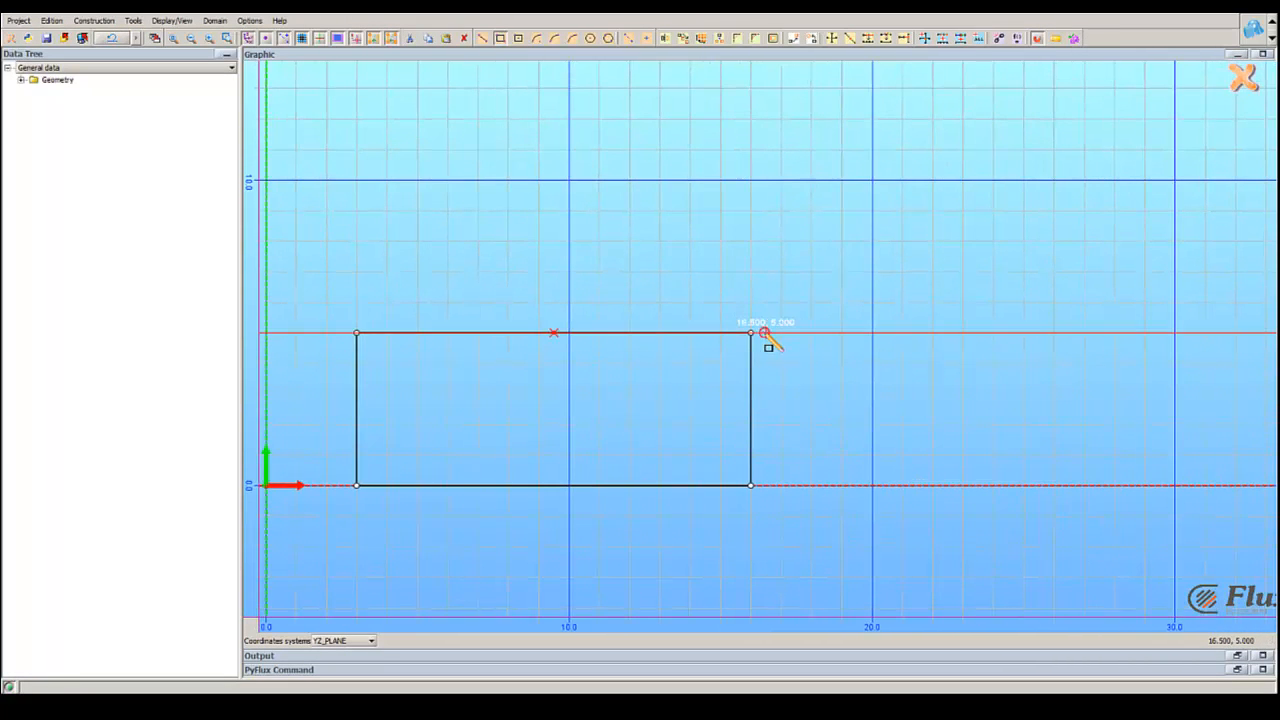
click(766, 333)
click(988, 485)
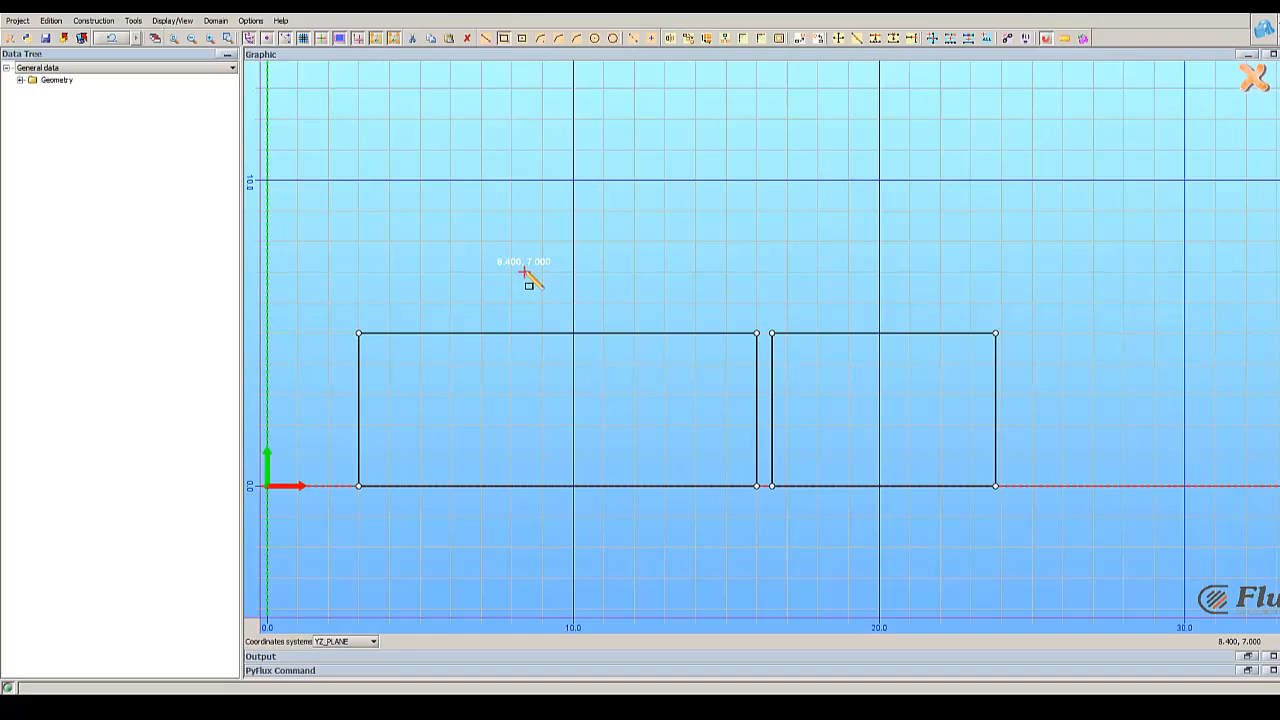
Step: Sketch a smaller rectangle on top of the first one, from (8.4, 7) to its upper corner at (16, 5)
click(524, 272)
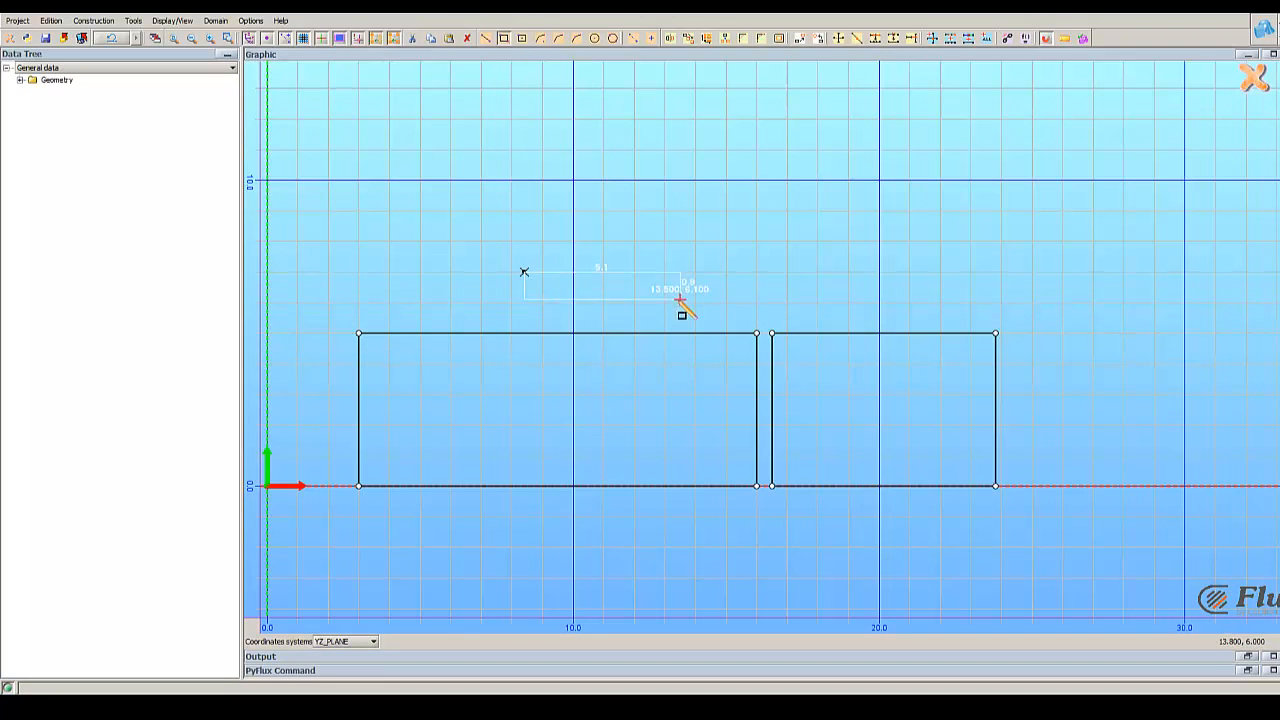
click(756, 332)
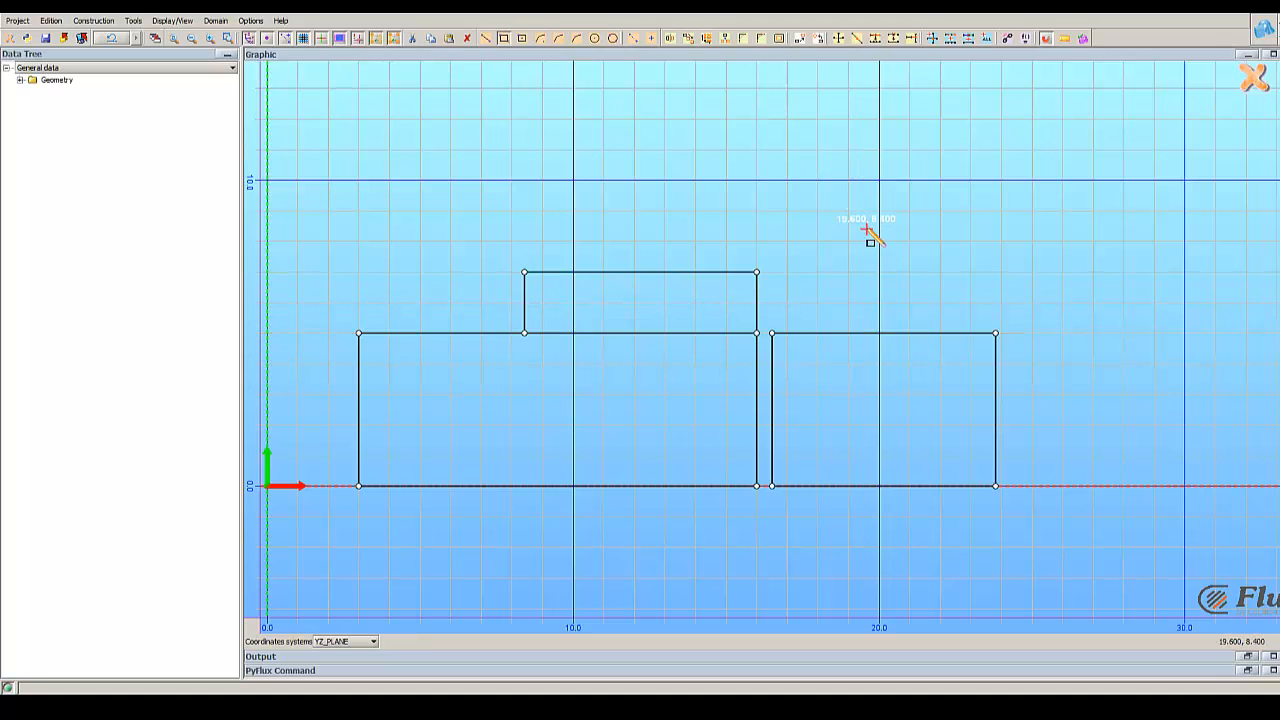
Step: Draw a construction line about 3.2 long on the vertical axis, ending at (0, 5.7), and leave the sketch
right_drag(445, 292, 511, 268)
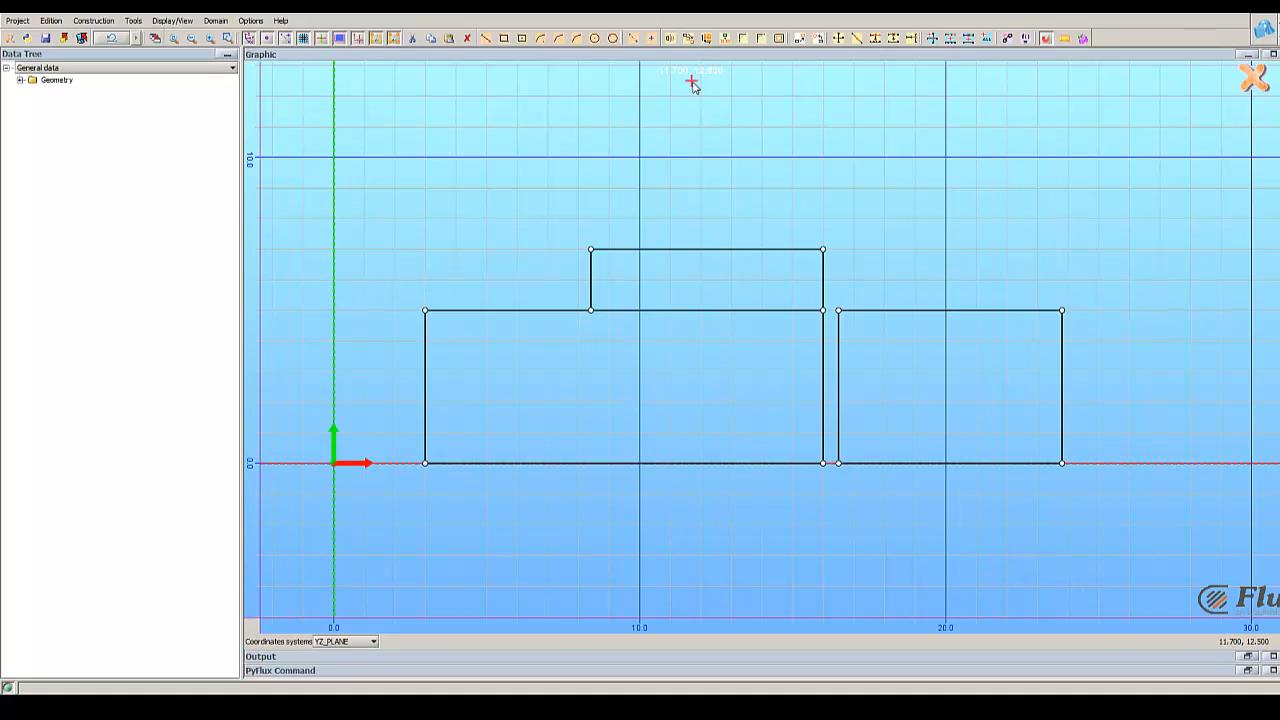
click(633, 38)
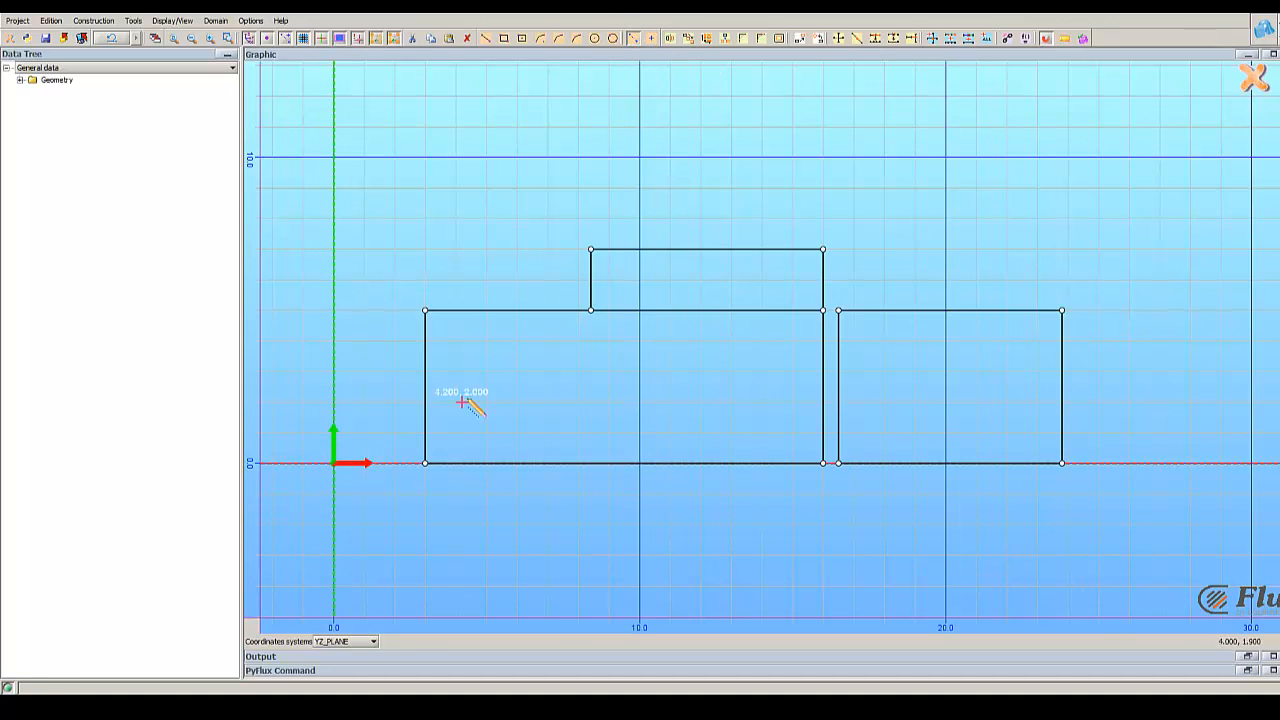
click(333, 387)
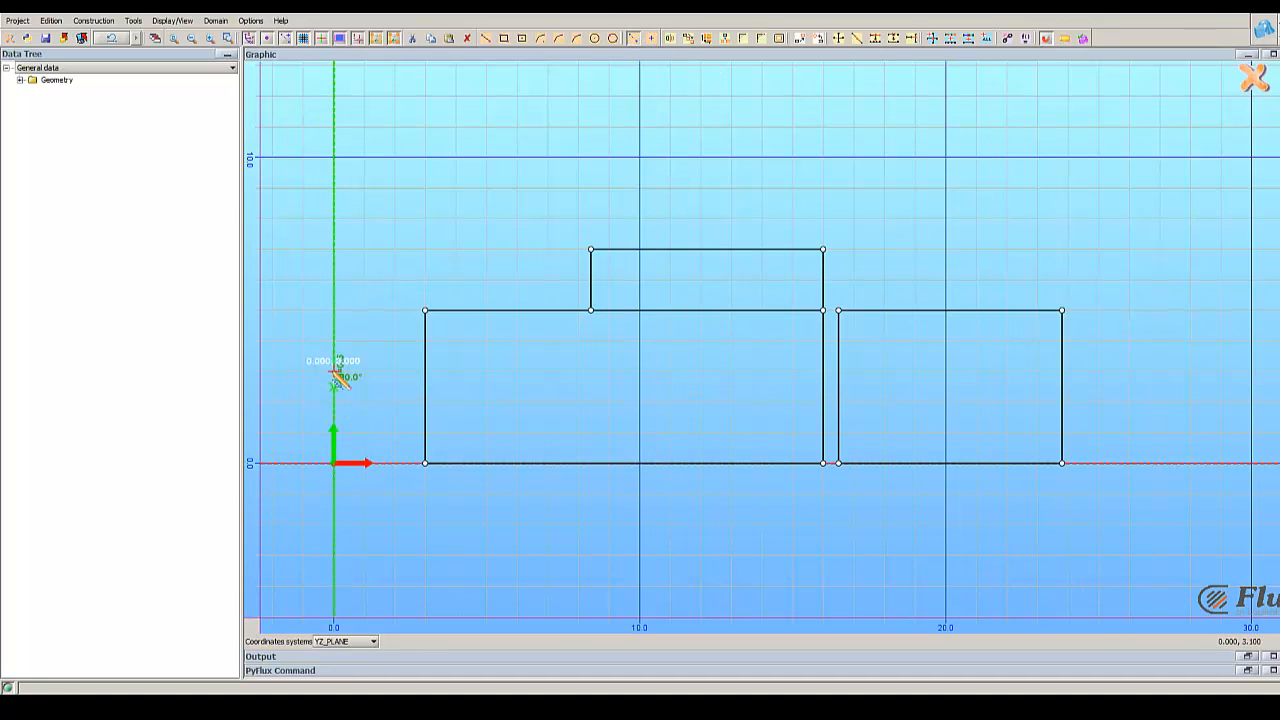
click(331, 289)
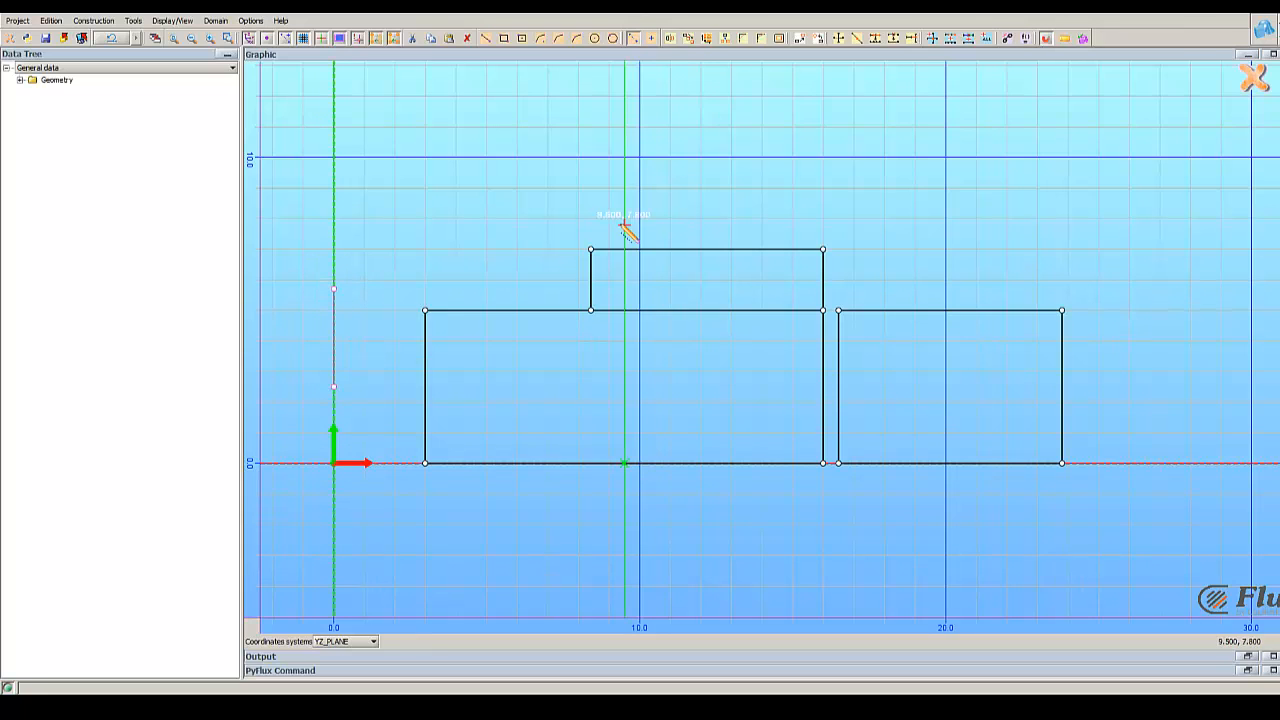
click(1255, 80)
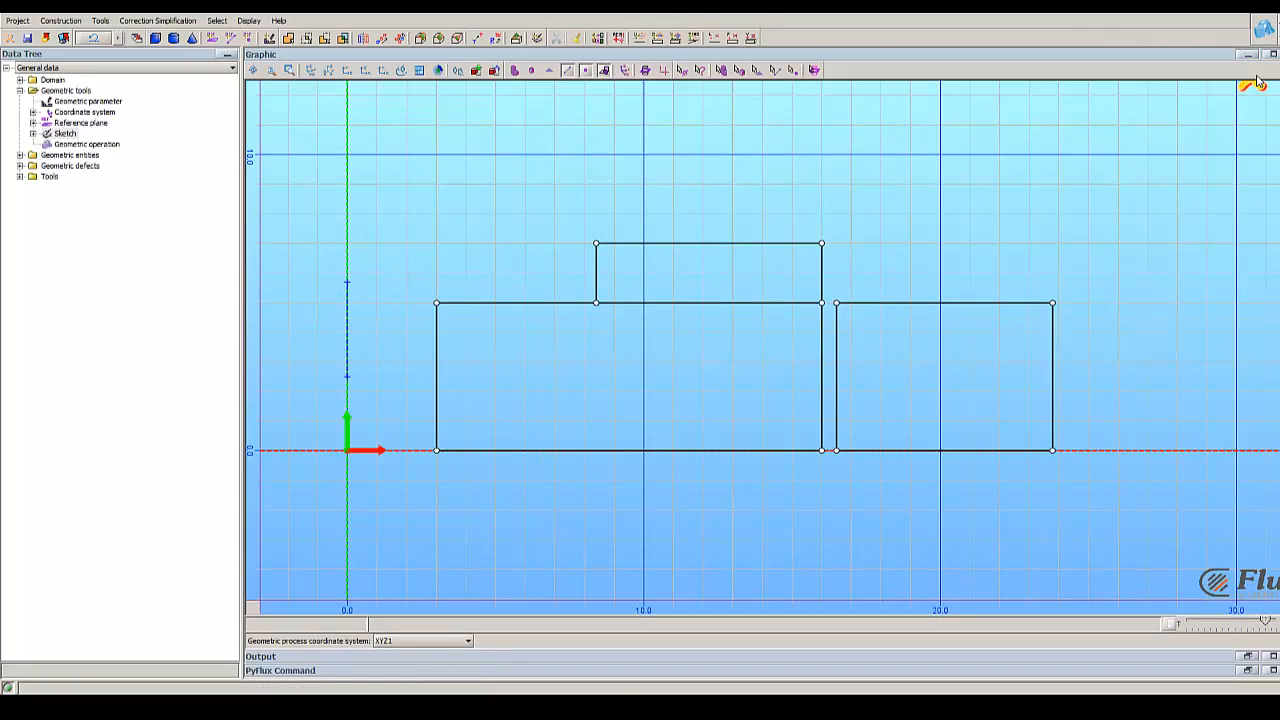
Step: Start a new extrusion of SKETCH_1 using the large rectangle nearest the construction line as its face
drag(924, 243, 947, 329)
mouse_move(956, 243)
right_down()
mouse_move(890, 384)
mouse_move(760, 357)
right_up()
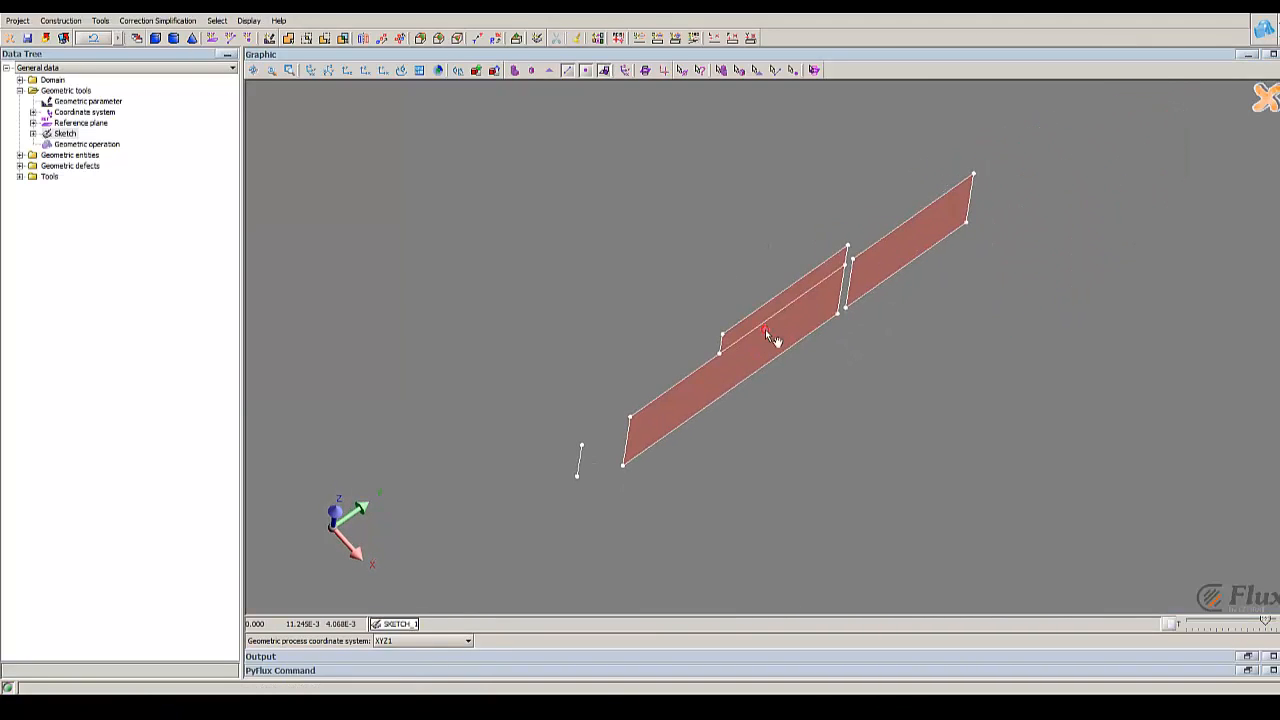
mouse_move(771, 337)
mouse_down()
mouse_move(760, 349)
mouse_move(701, 302)
mouse_up()
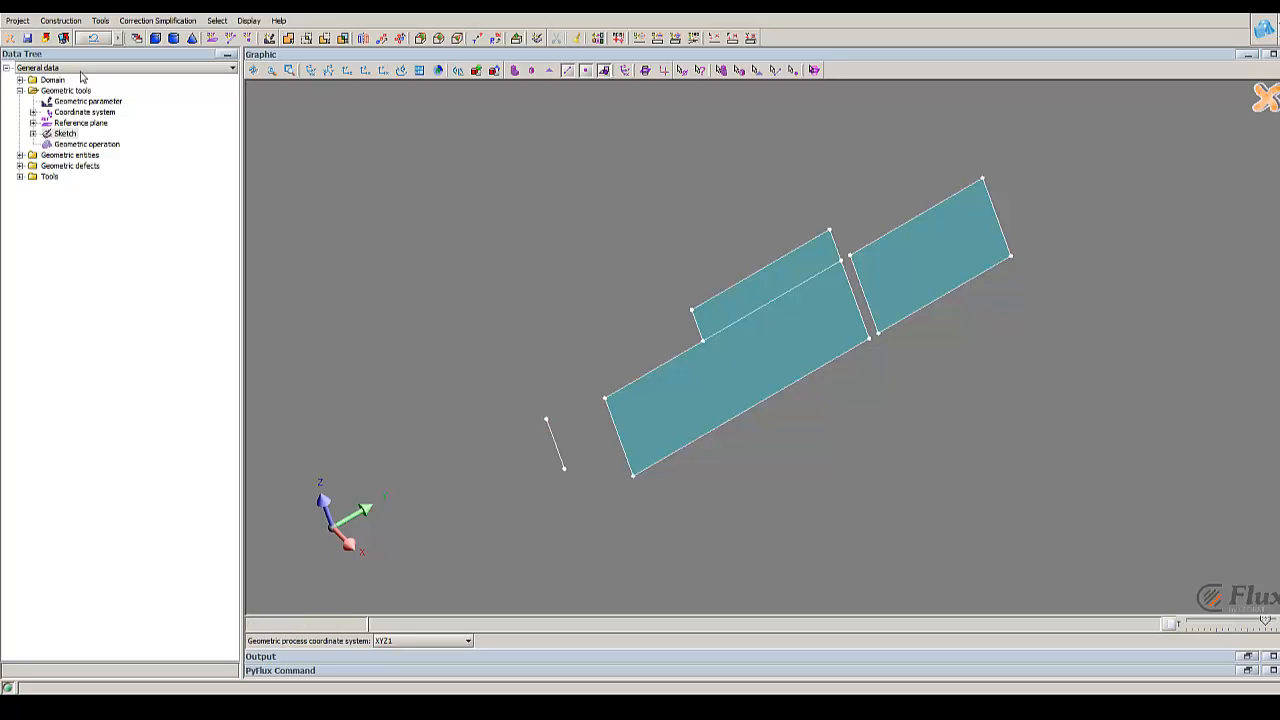
click(100, 20)
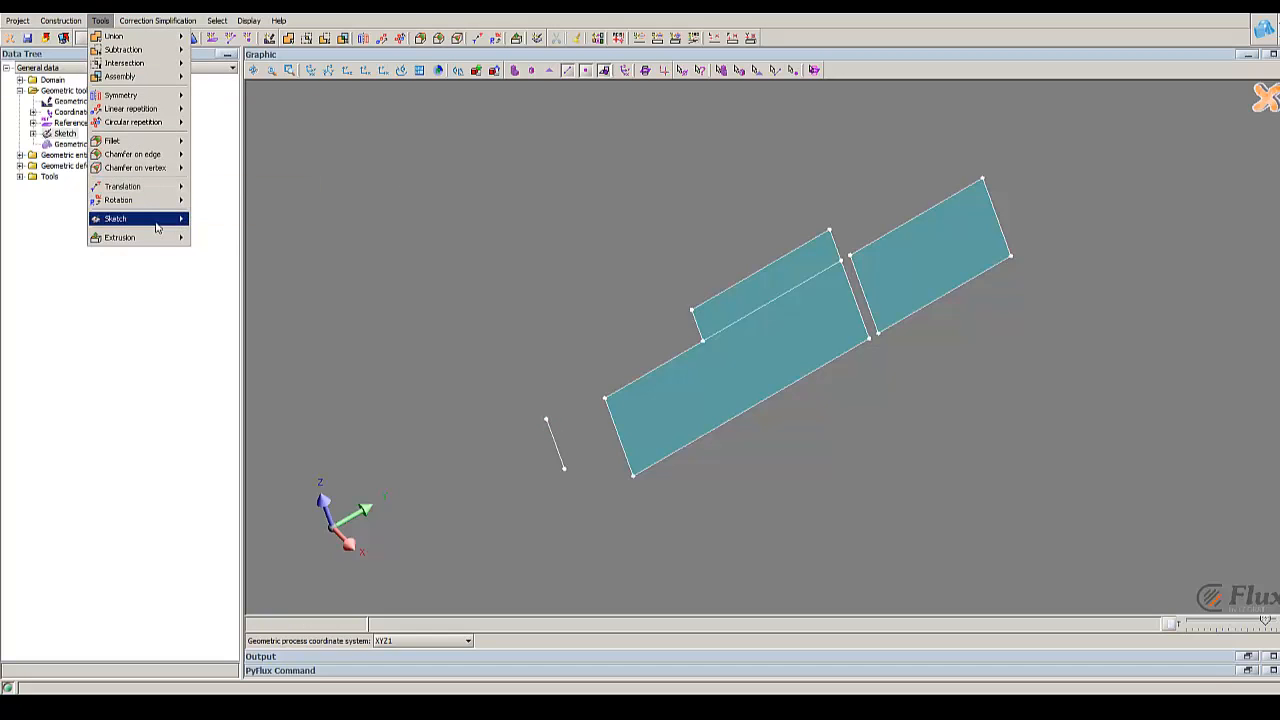
click(207, 237)
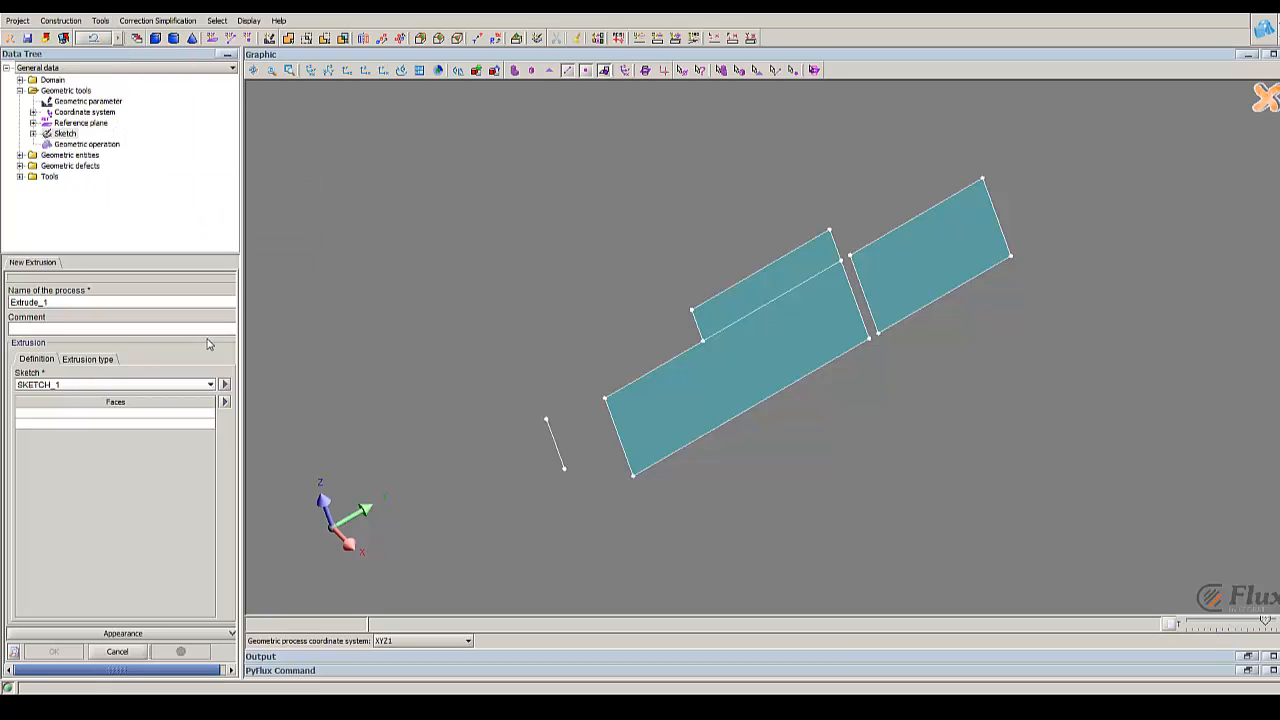
click(119, 418)
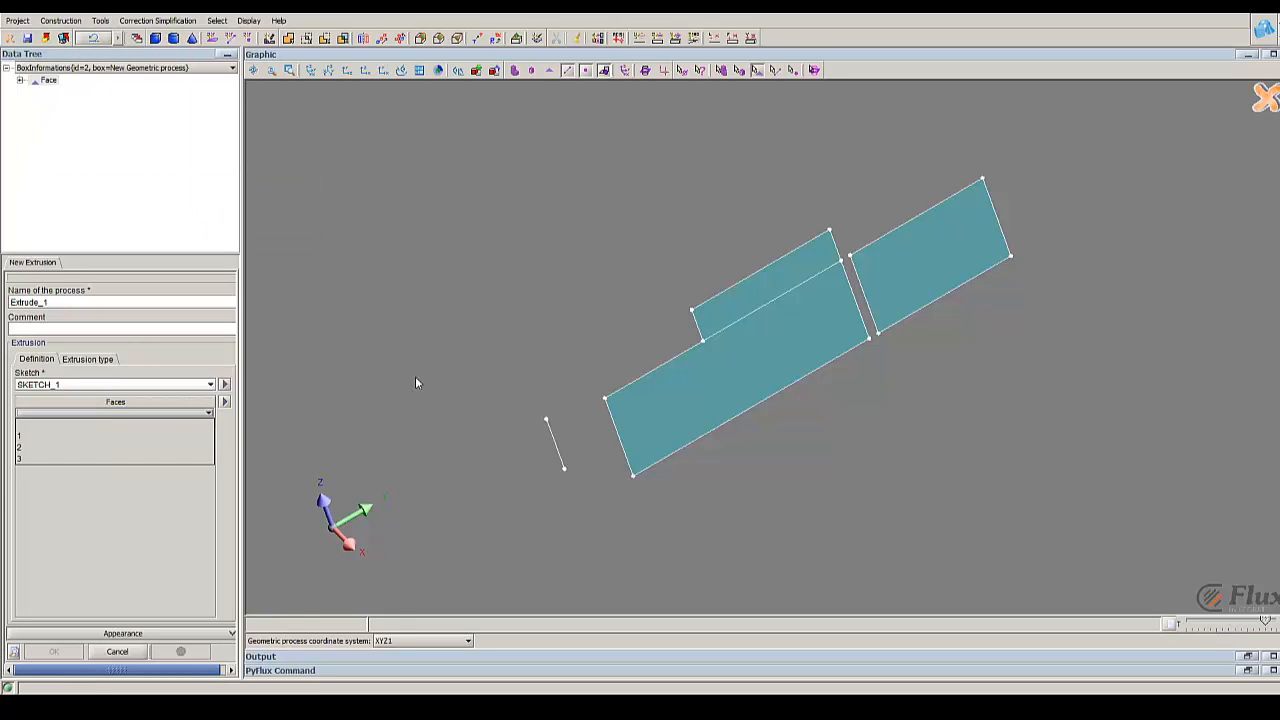
click(746, 393)
Step: Extrude the large rectangle around the construction line as axis with Angle 1 set to 30
click(87, 359)
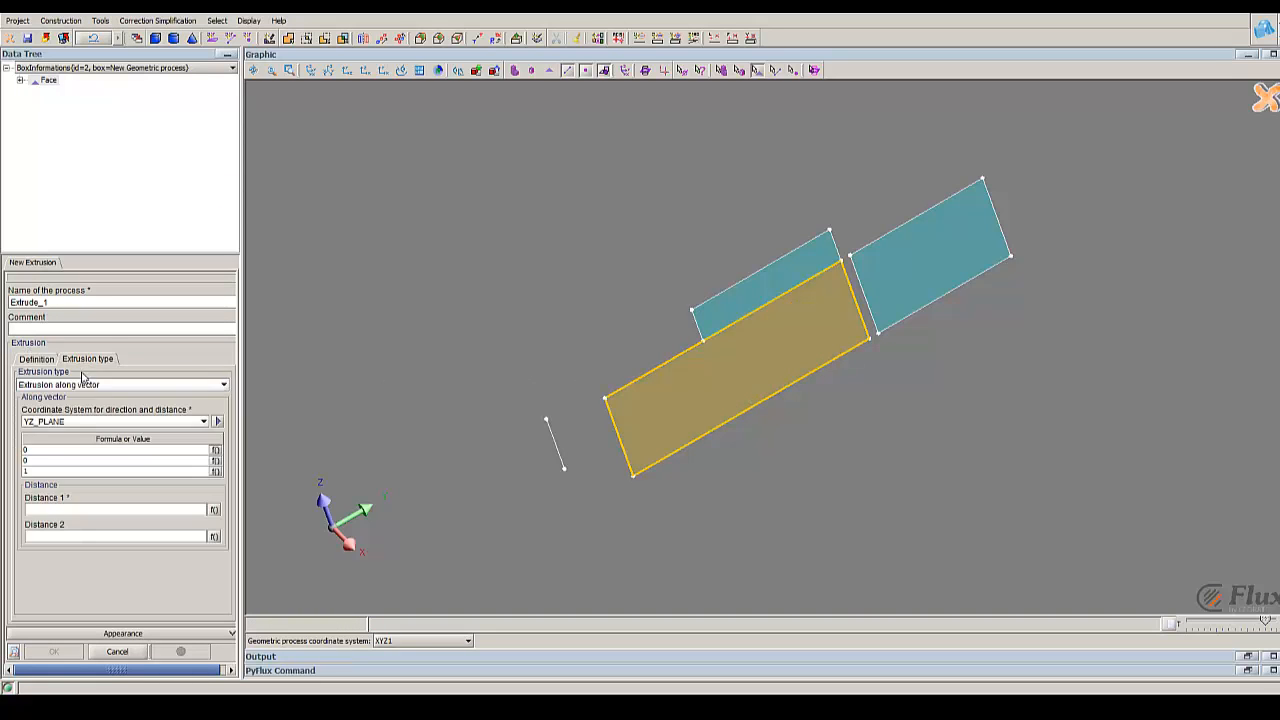
click(85, 384)
click(71, 410)
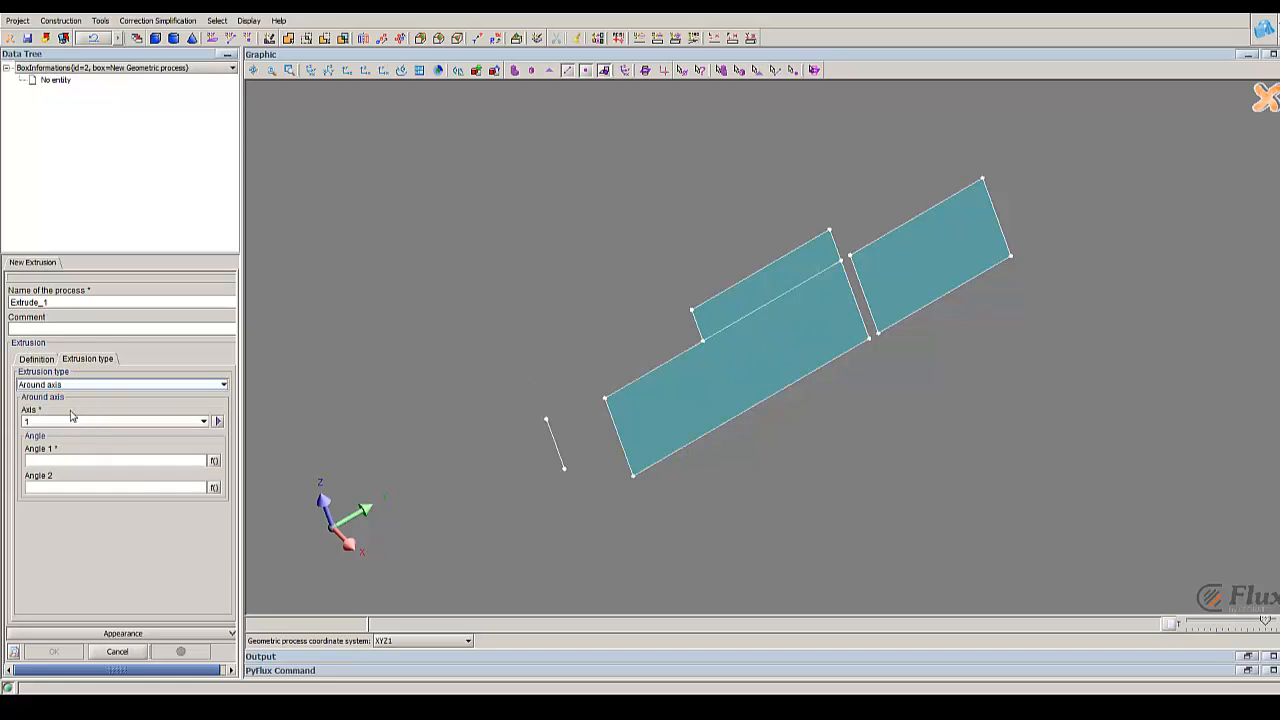
click(183, 422)
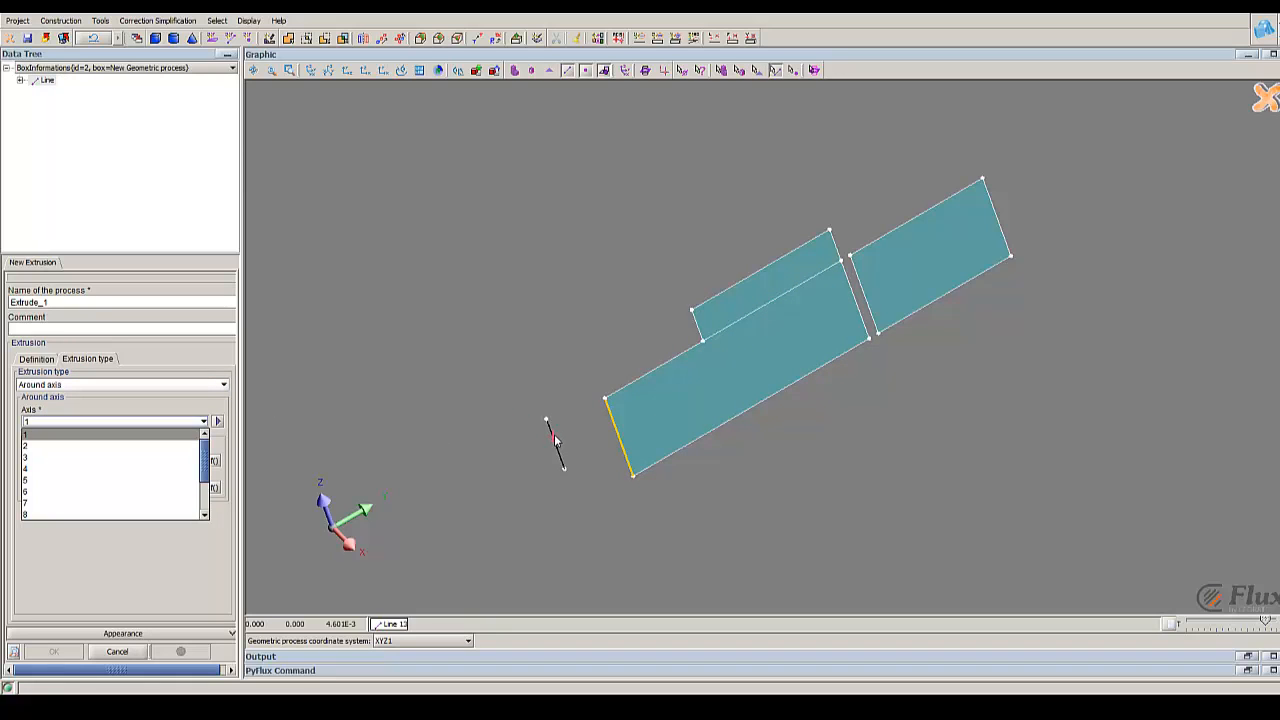
click(557, 438)
click(79, 459)
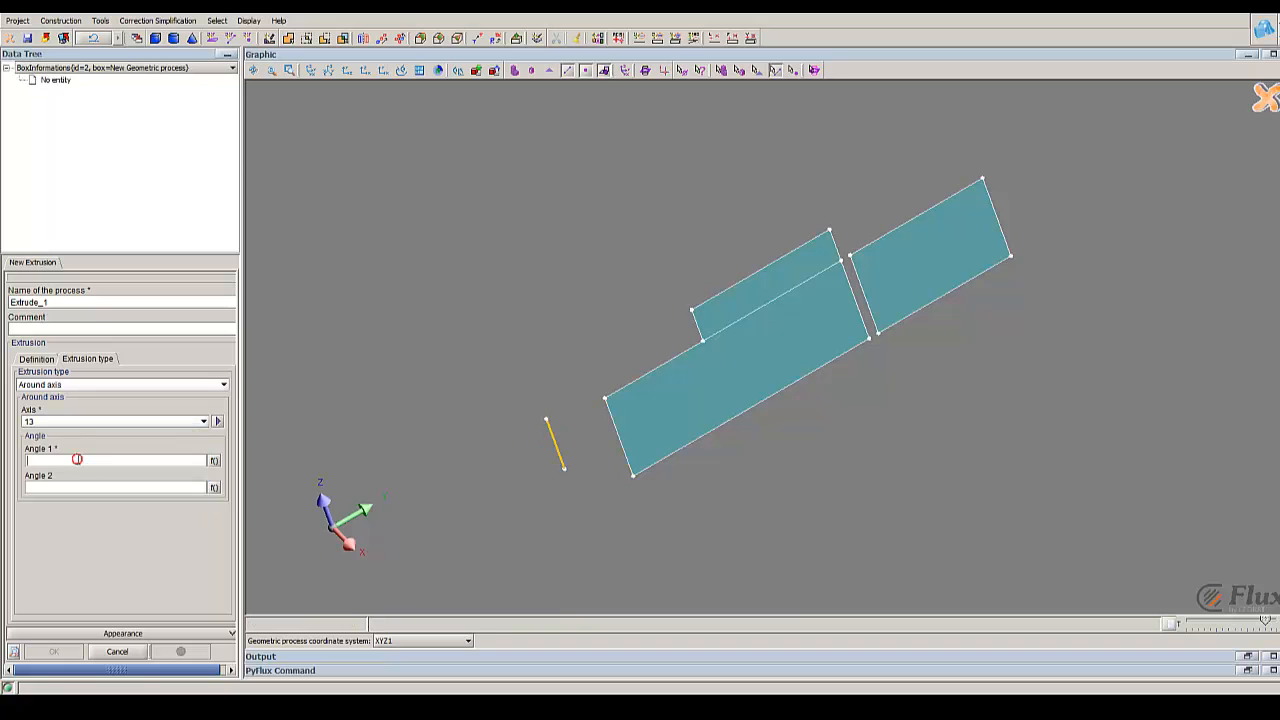
text(30)
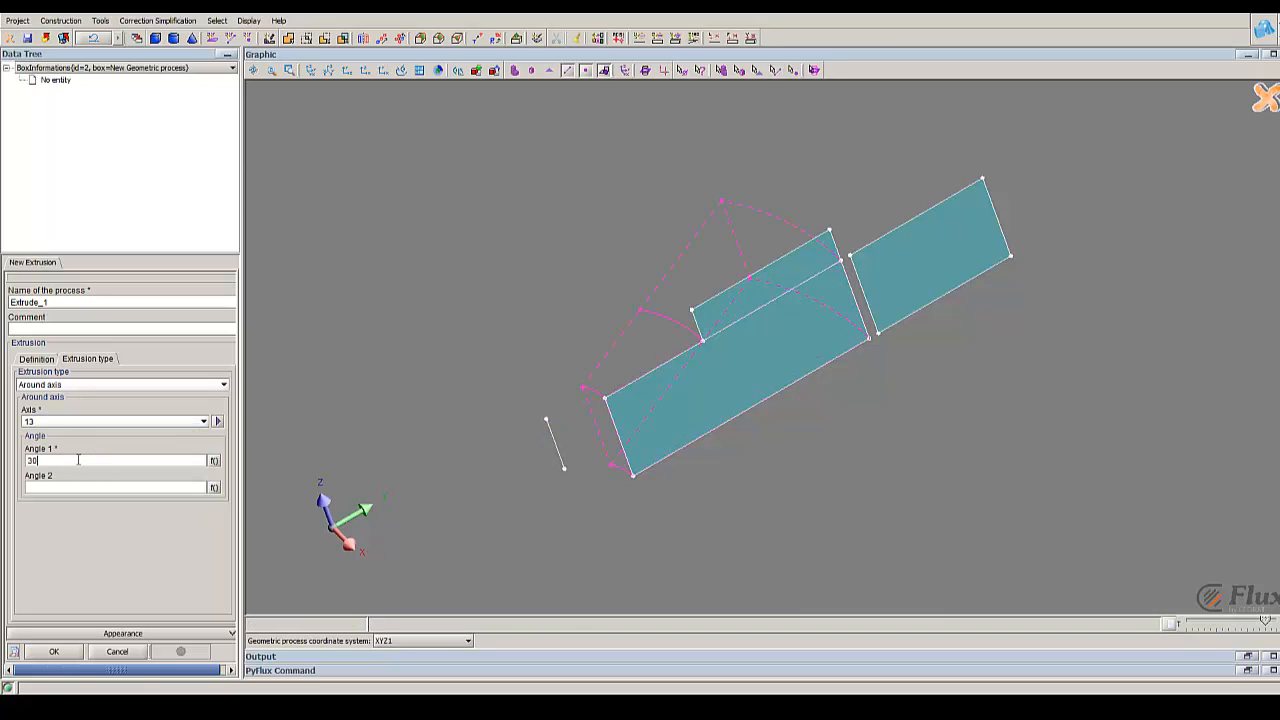
mouse_move(837, 286)
mouse_down()
mouse_move(860, 392)
mouse_move(882, 397)
mouse_move(882, 372)
mouse_up()
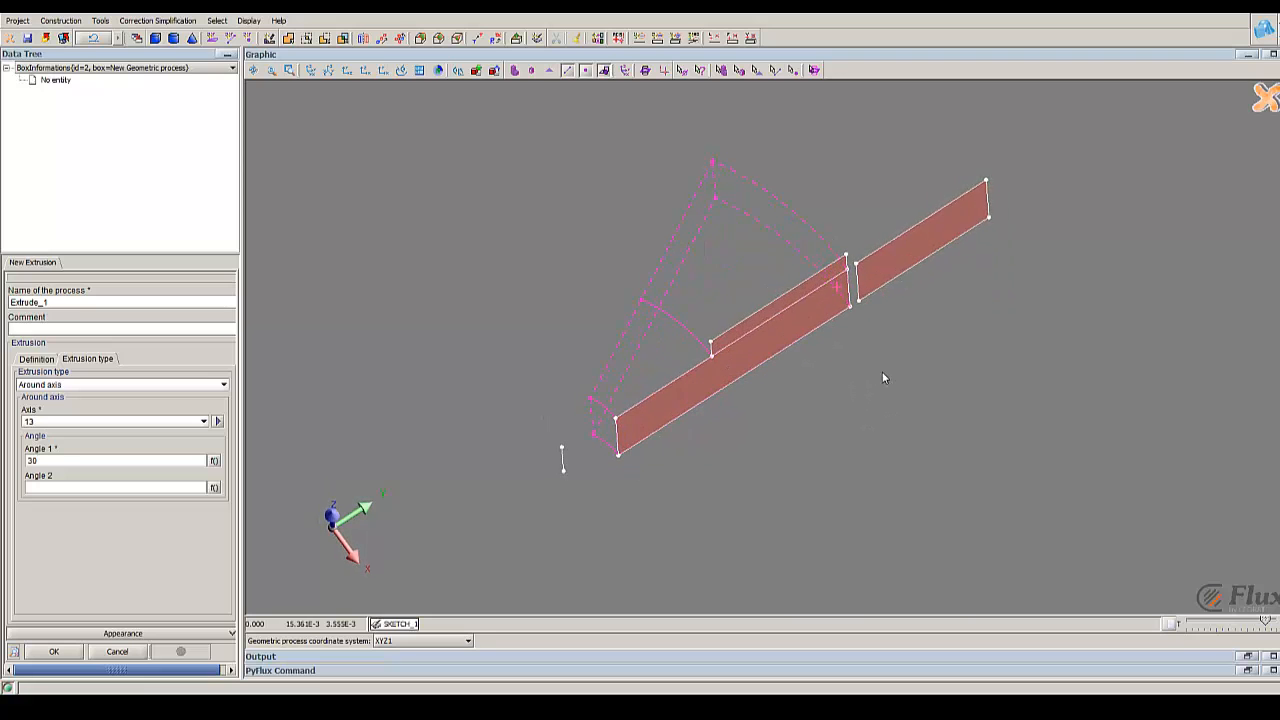
click(54, 651)
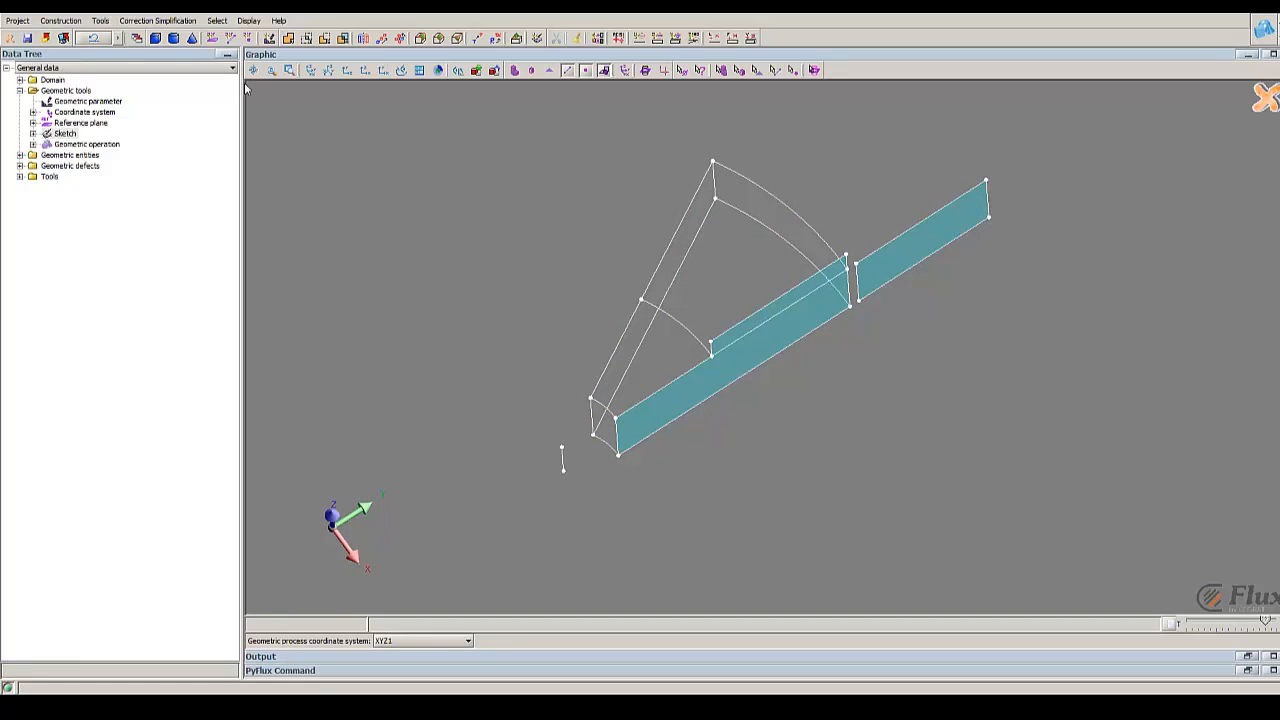
Step: Start a second extrusion of SKETCH_1 using the separate outer rectangle as its face
click(100, 21)
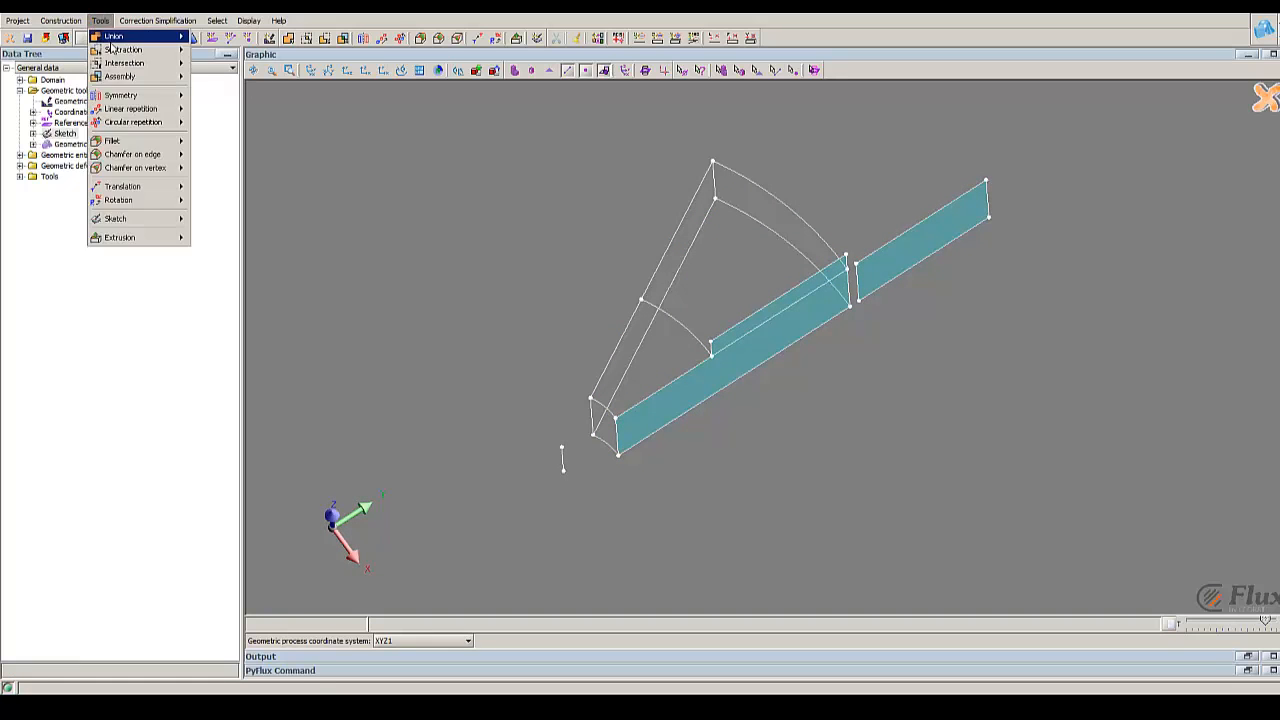
mouse_move(145, 237)
click(210, 242)
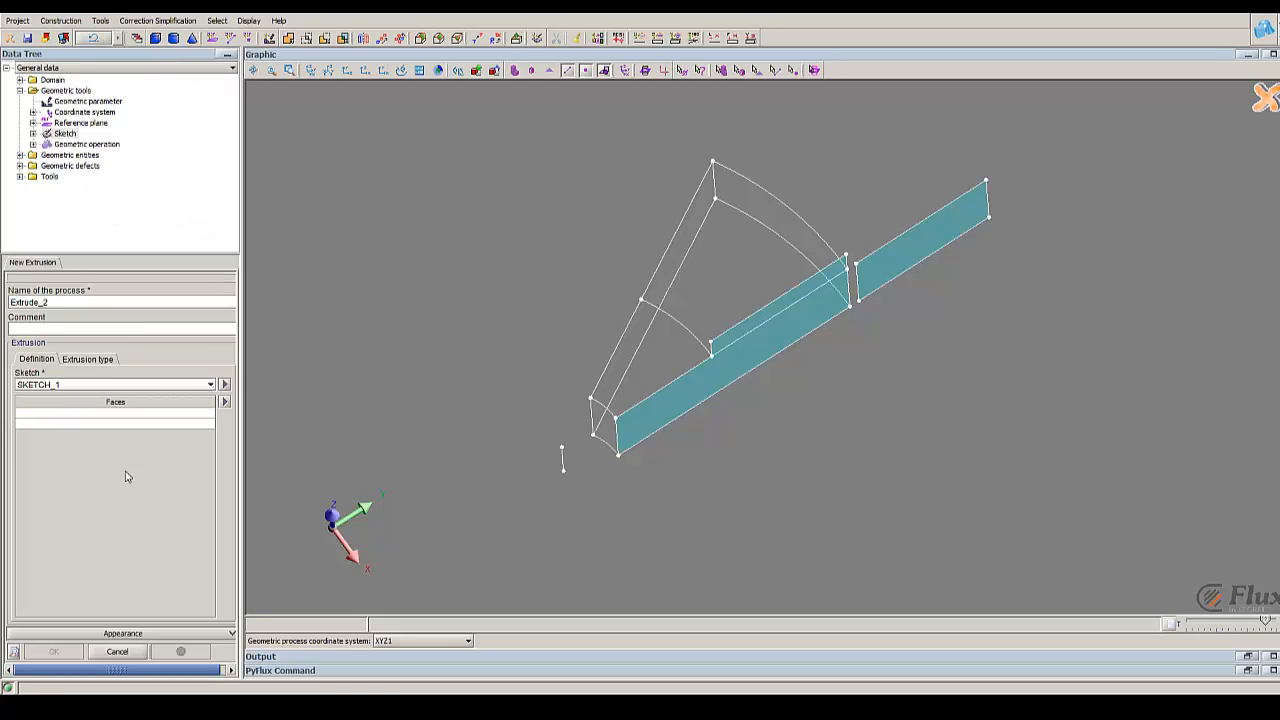
click(130, 412)
click(943, 243)
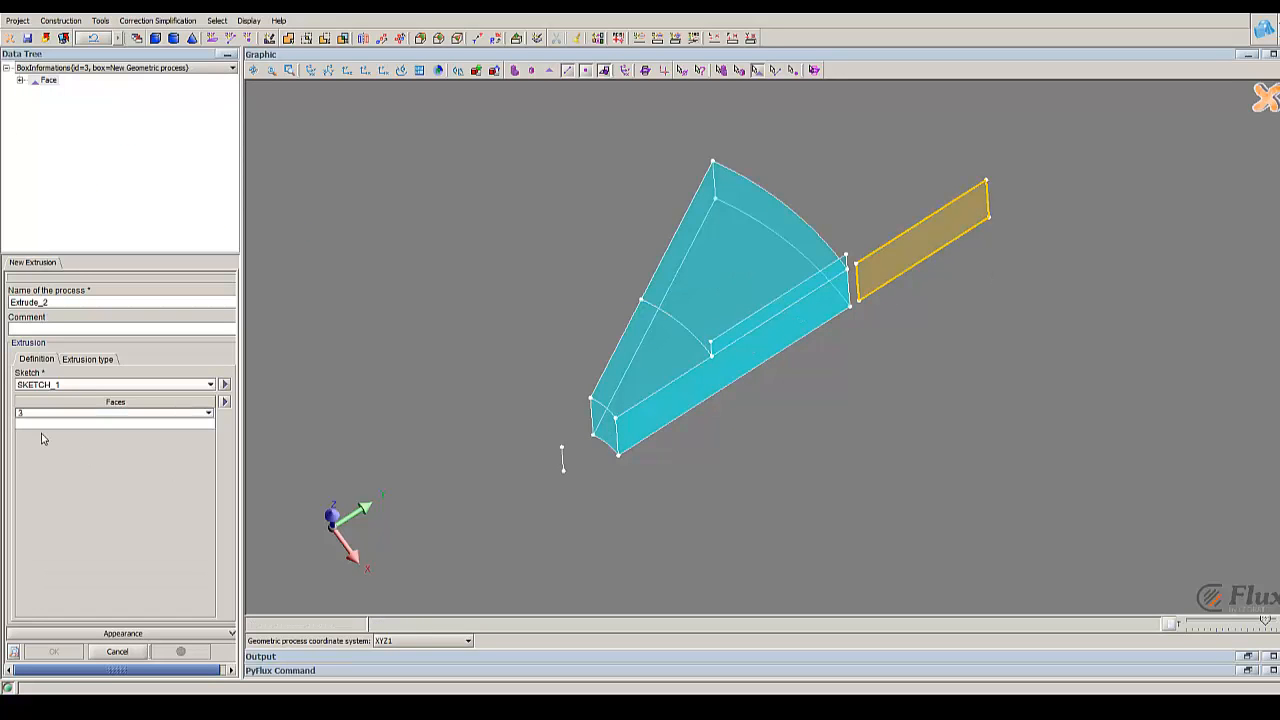
Step: Extrude the outer rectangle around the construction line as axis with Angle 1 set to 30
click(80, 359)
click(66, 386)
click(68, 421)
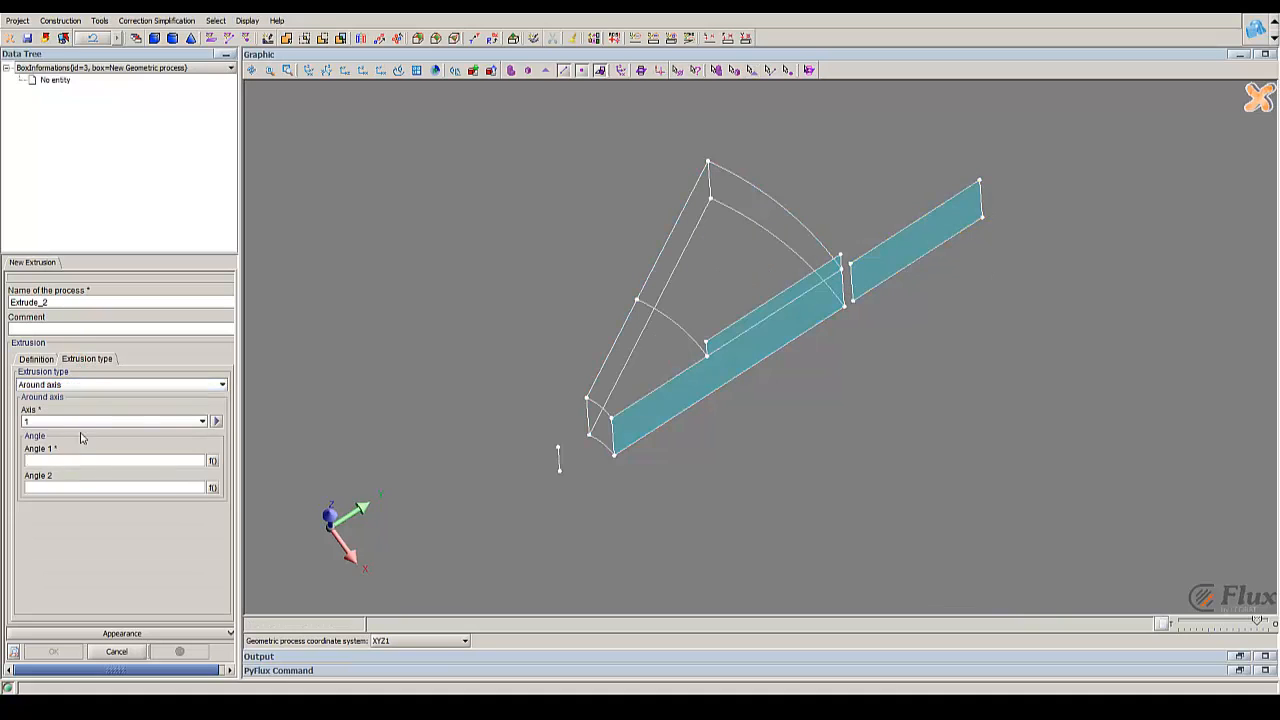
click(559, 460)
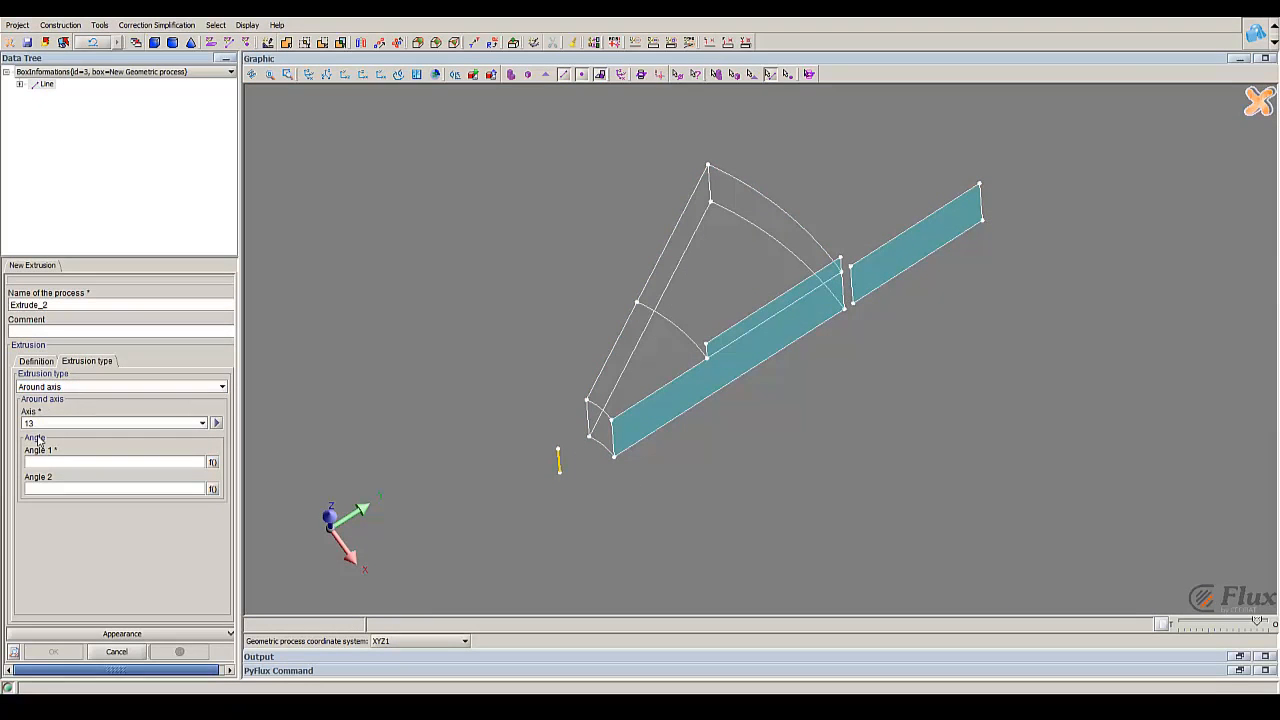
click(53, 461)
text(30)
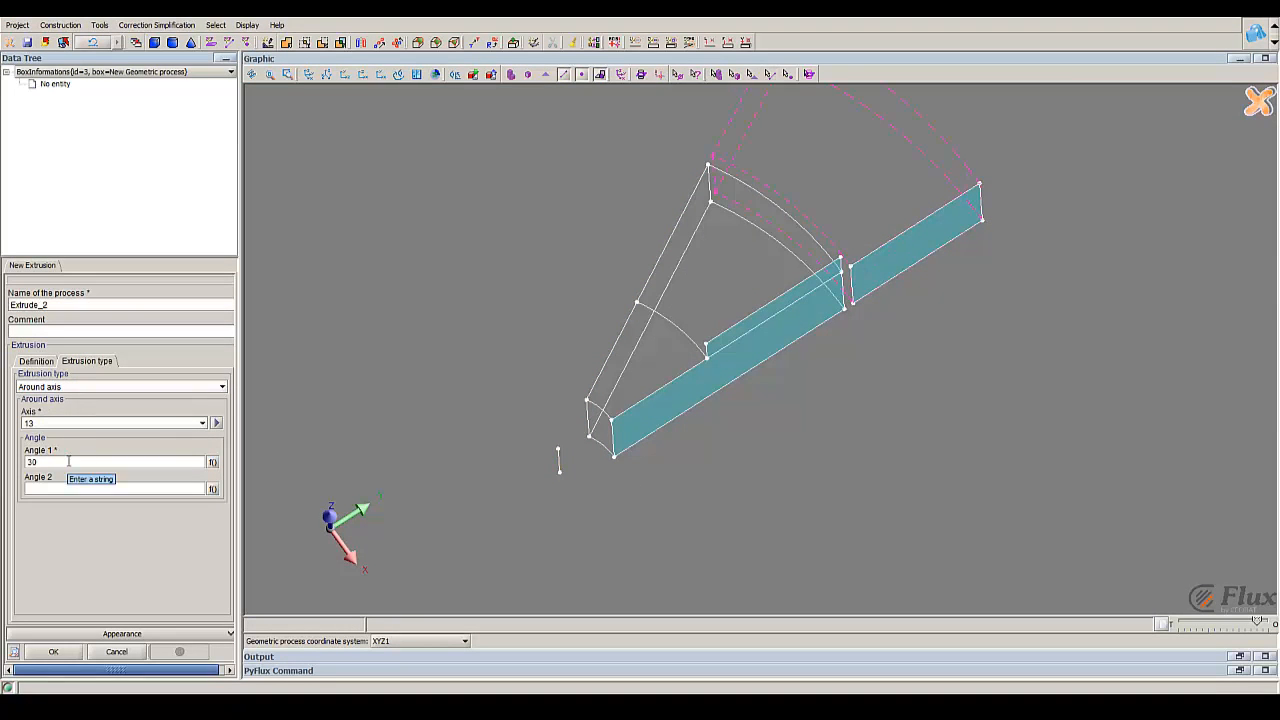
right_drag(781, 208, 768, 307)
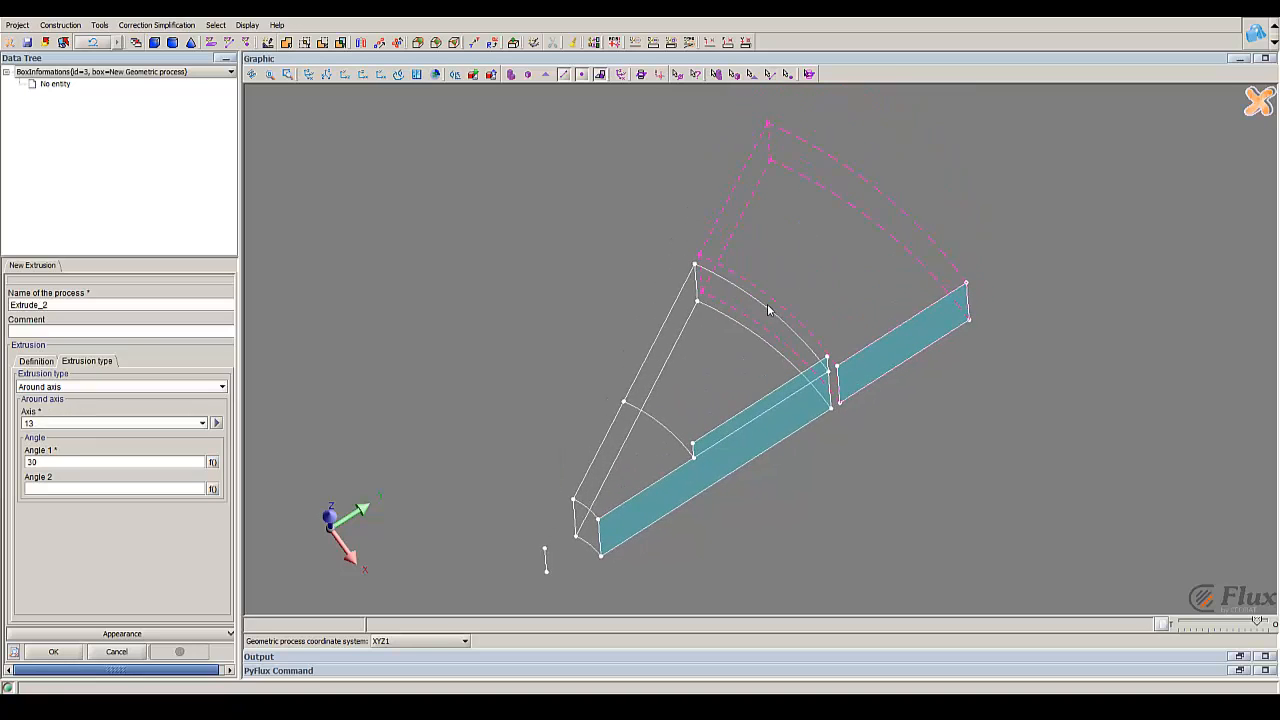
click(72, 653)
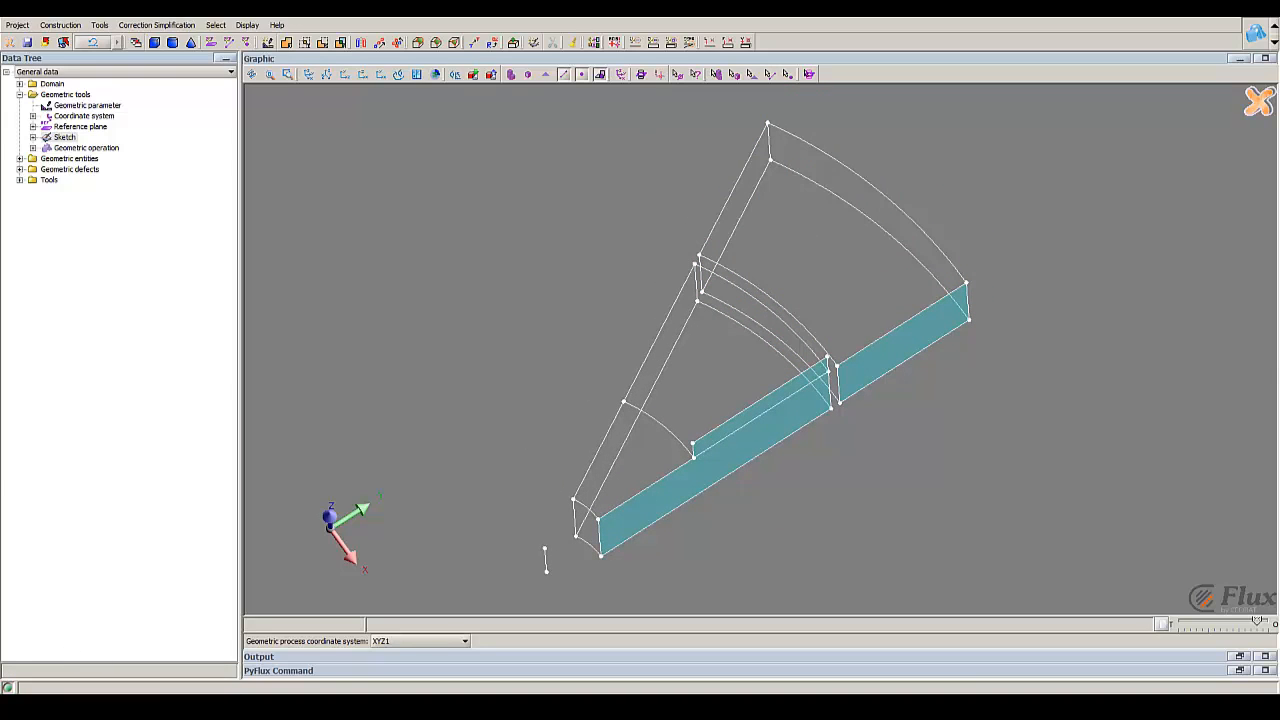
Step: Extrude the thin rectangle above the large one in SKETCH_1 around the construction line as axis with Angle 1 set to 30
click(99, 24)
mouse_move(150, 240)
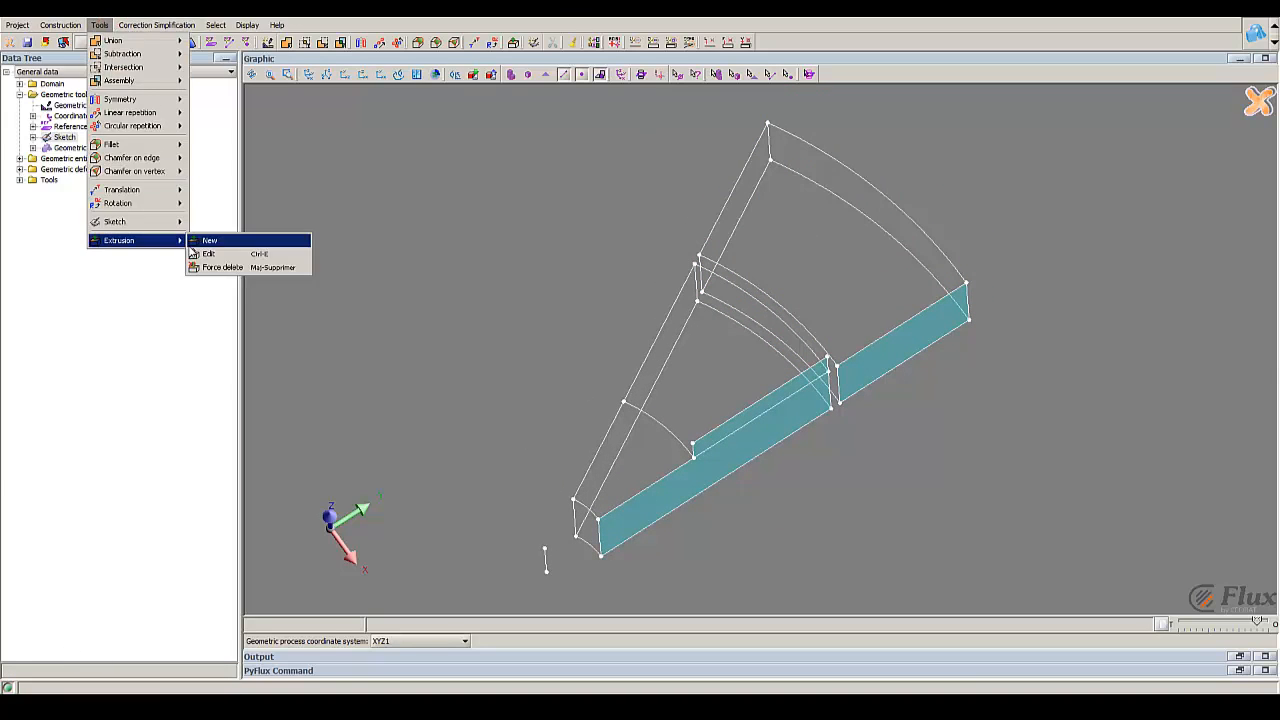
click(216, 241)
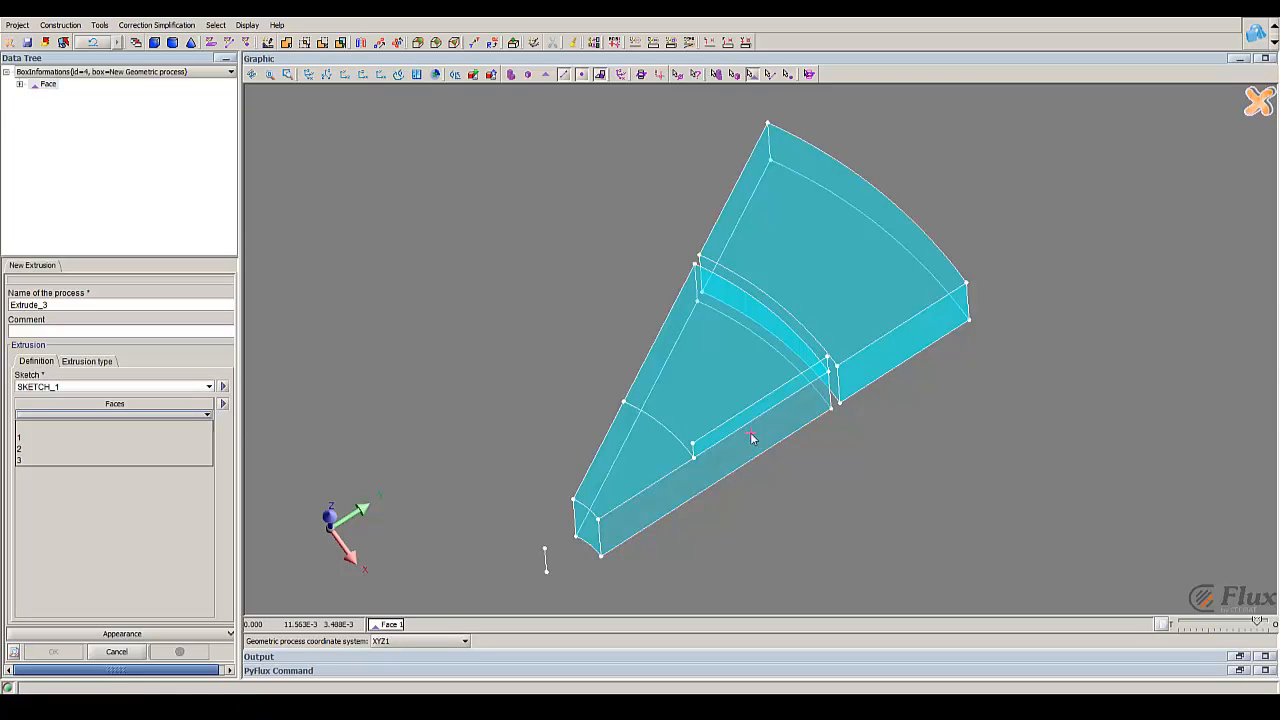
click(745, 417)
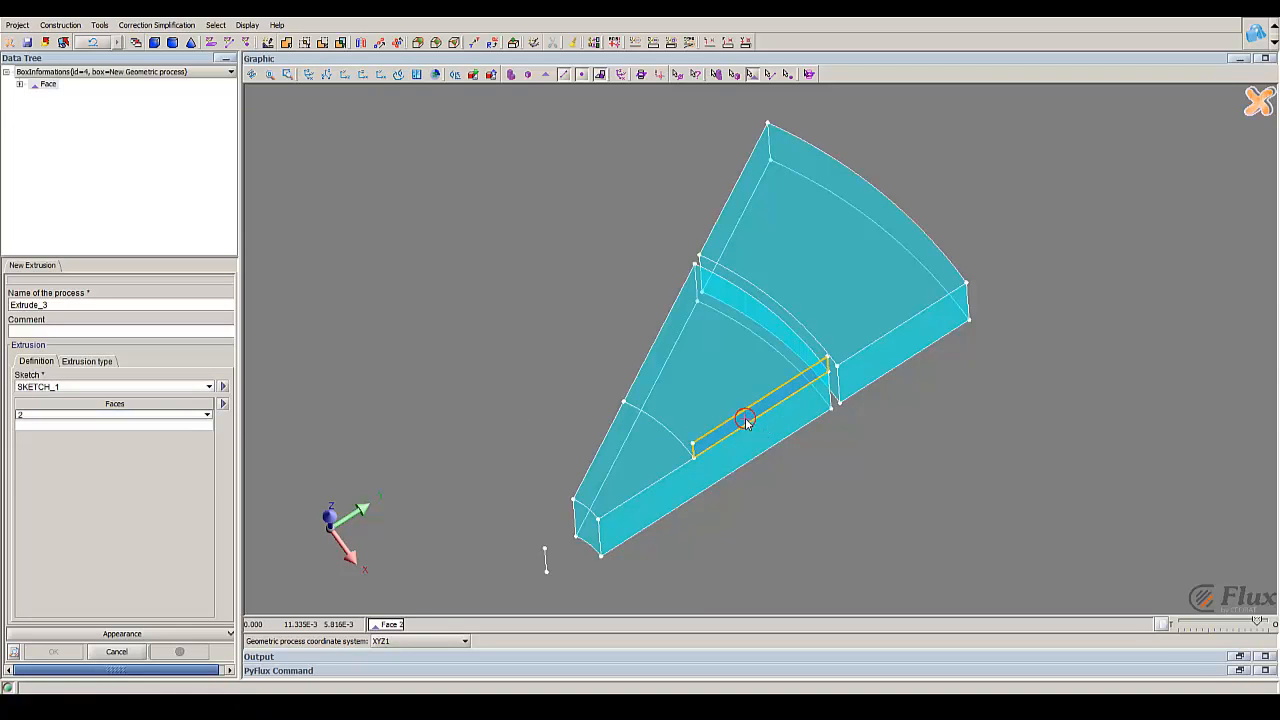
click(92, 362)
click(73, 389)
click(66, 412)
click(68, 423)
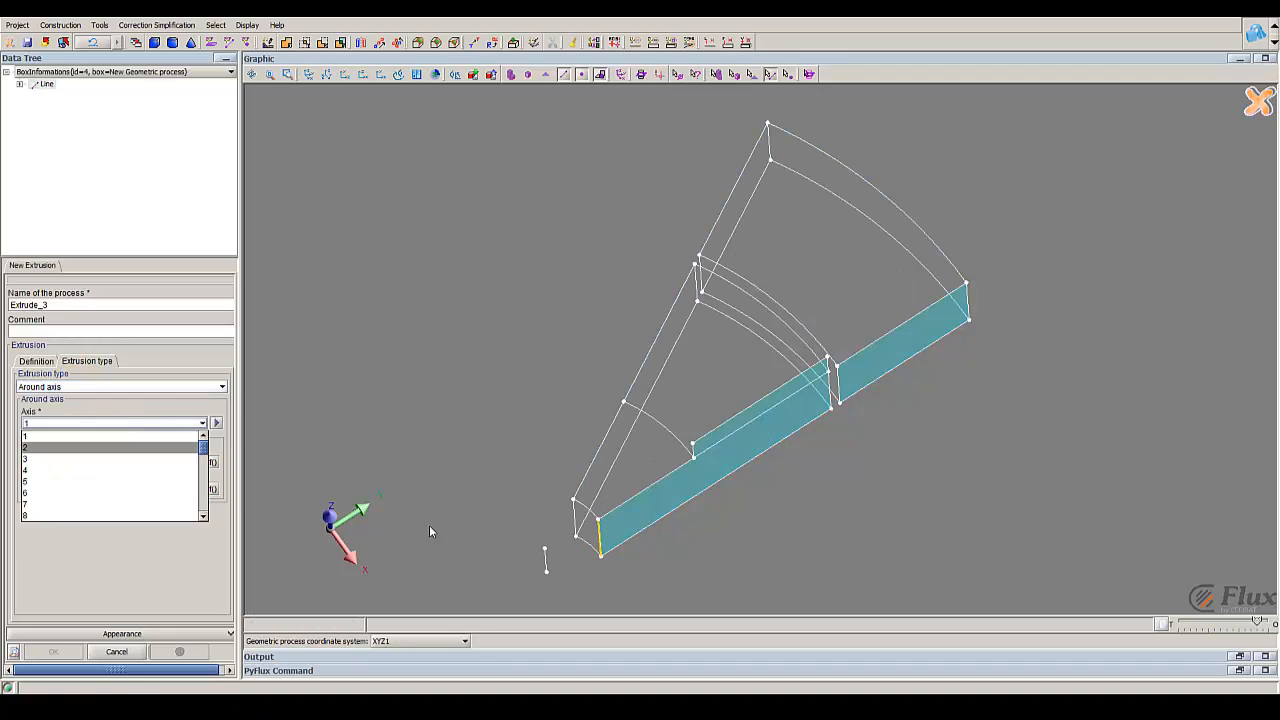
click(545, 558)
click(136, 460)
text(30)
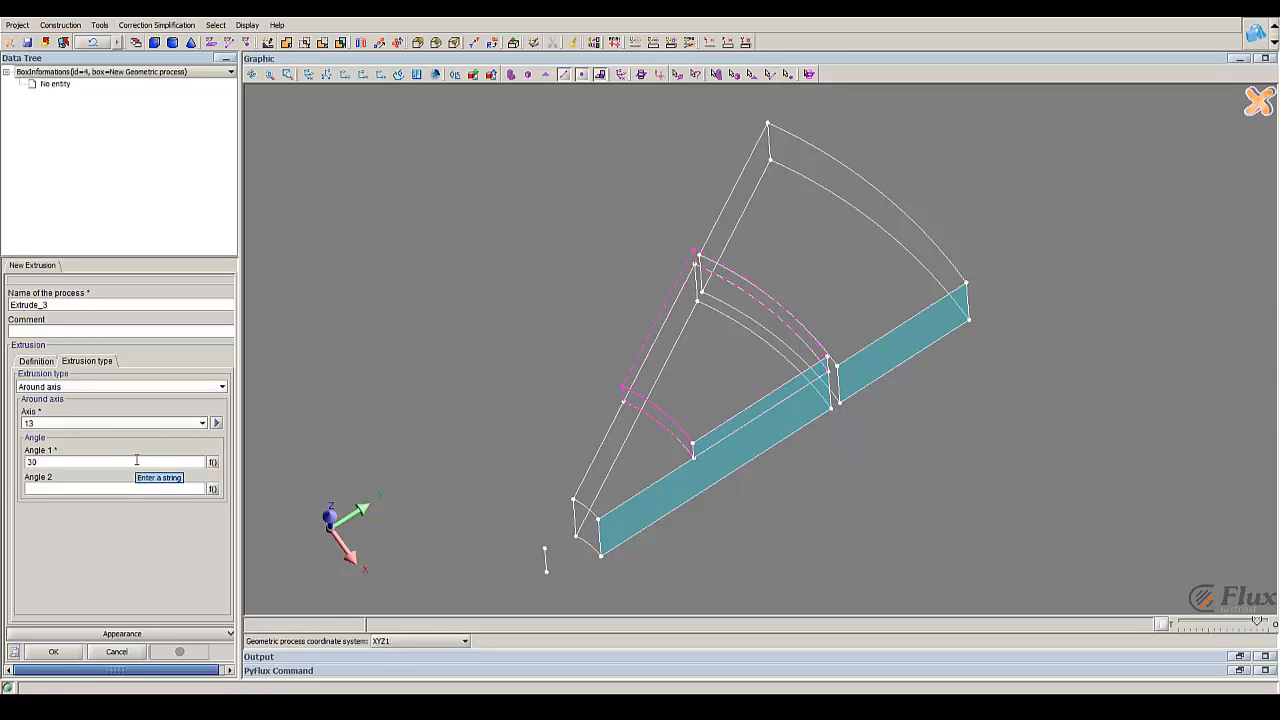
click(41, 655)
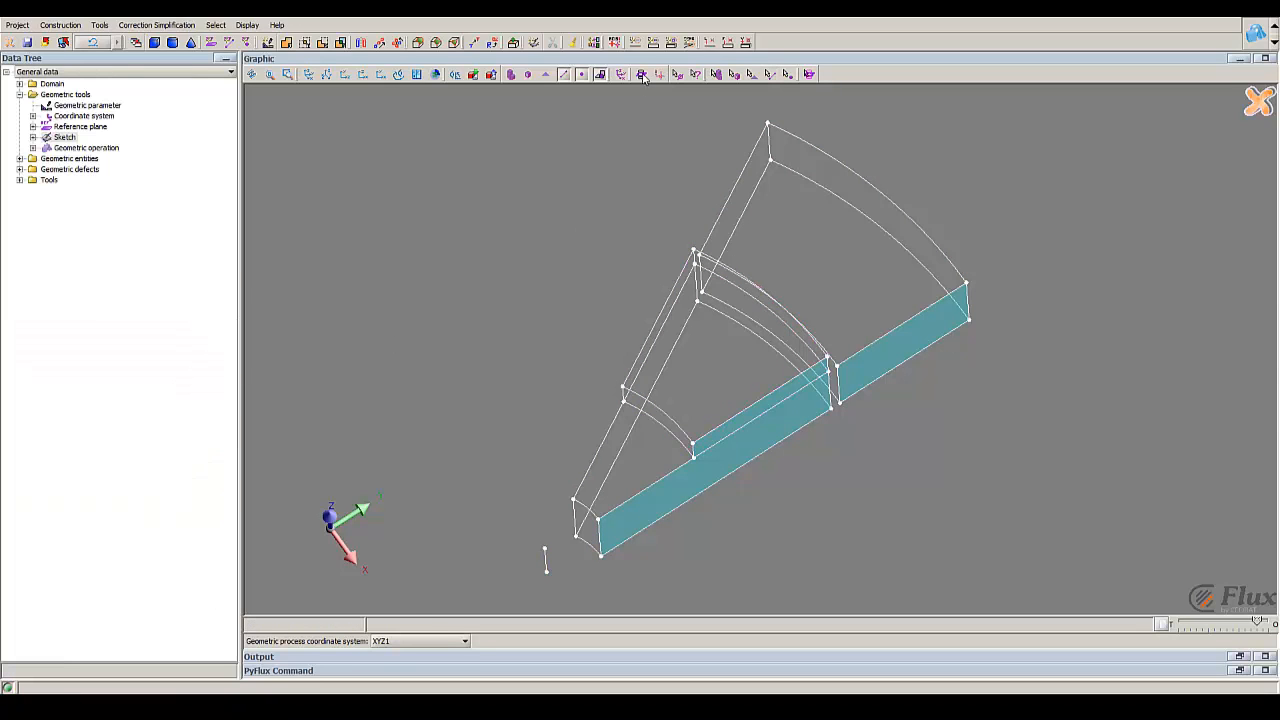
Step: Turn on the display of faces for the extruded sector volumes
click(546, 75)
mouse_move(708, 414)
right_down()
mouse_move(663, 360)
mouse_move(735, 417)
right_up()
mouse_move(743, 424)
mouse_down()
mouse_move(703, 342)
mouse_move(727, 378)
mouse_move(664, 384)
mouse_up()
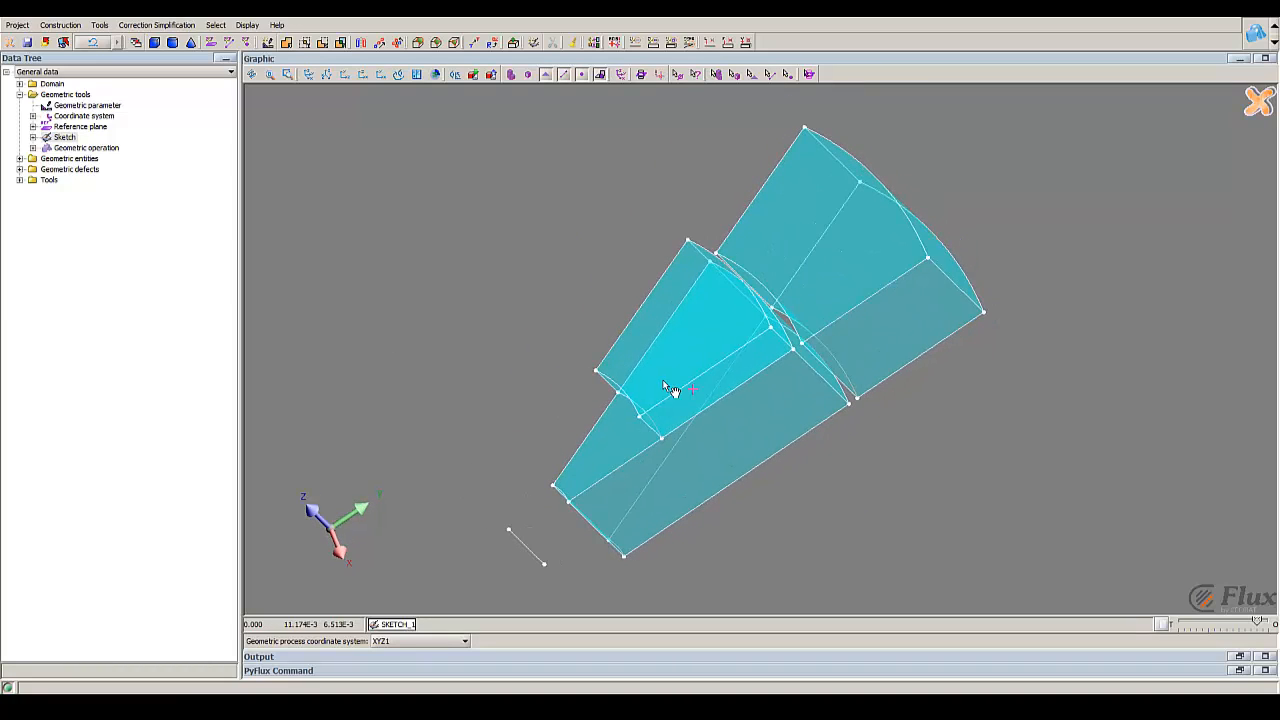
Step: Create a second sketch using the XY plane as its reference plane
click(33, 137)
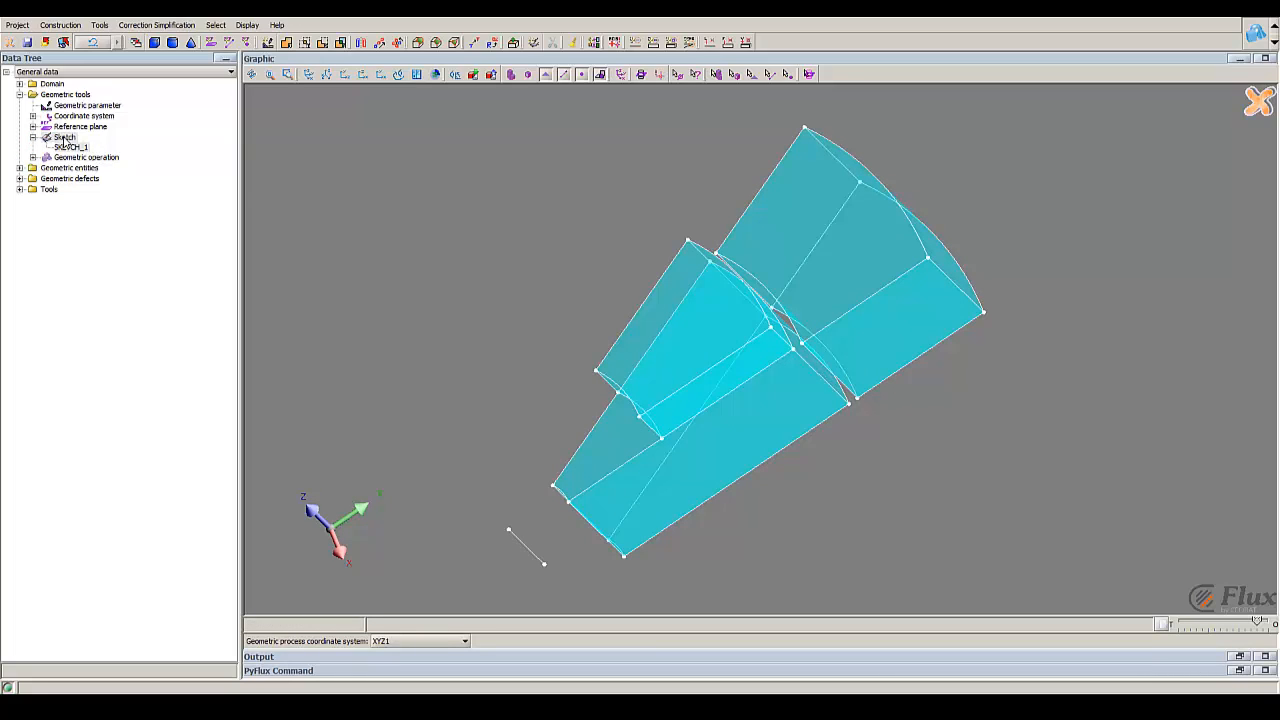
double_click(63, 138)
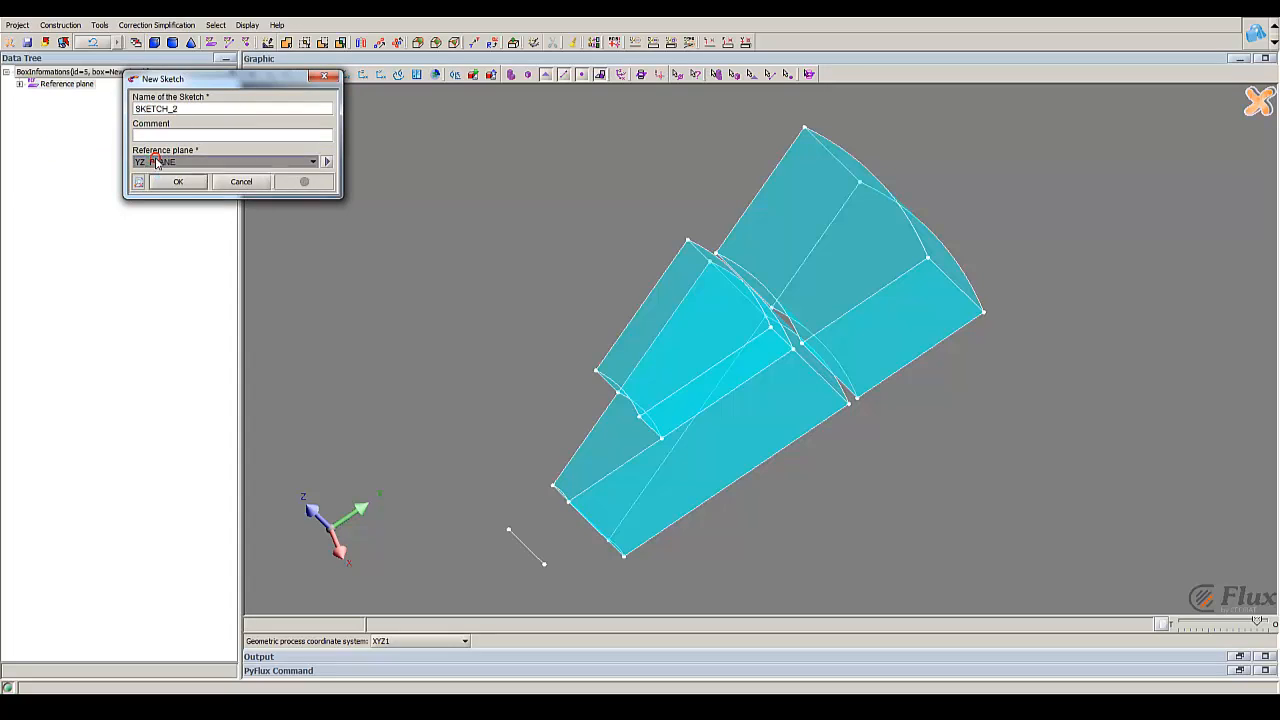
click(157, 163)
click(168, 182)
click(172, 182)
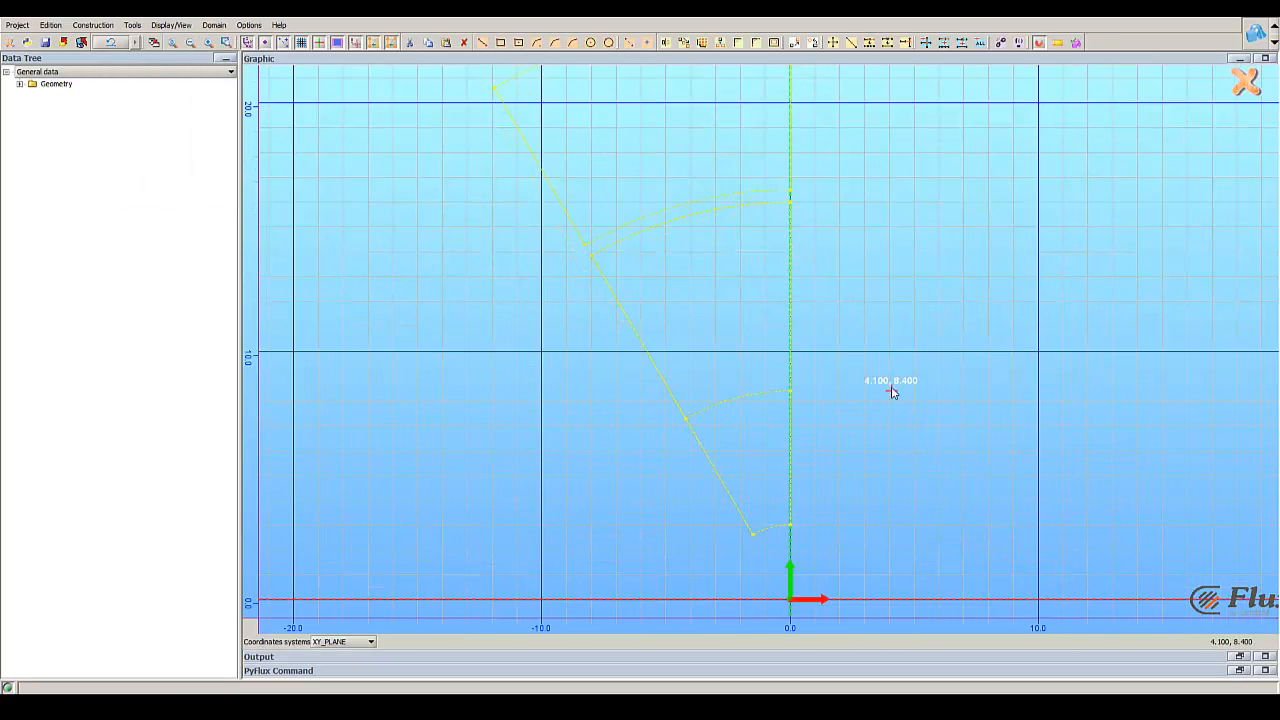
Step: Draw a circle of radius about 0.8 centred at about (-1, 14.5), just below the inner arc near the vertical axis
click(591, 42)
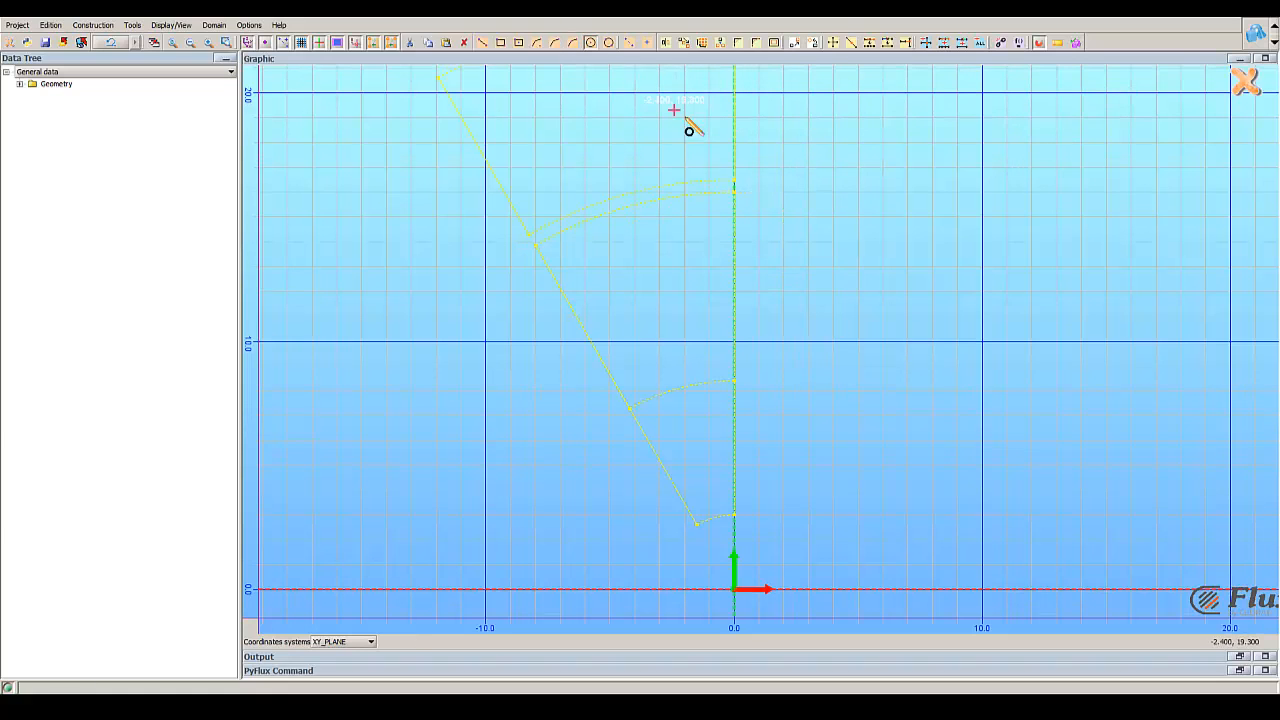
click(709, 230)
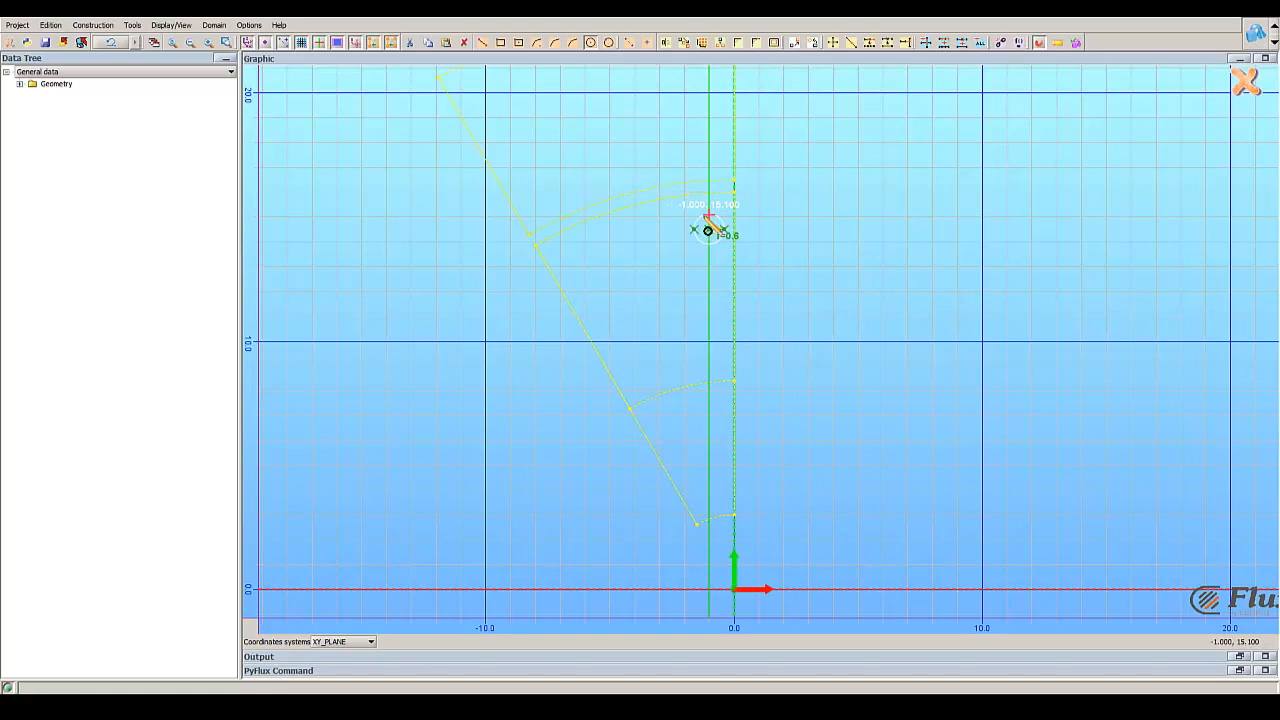
click(697, 215)
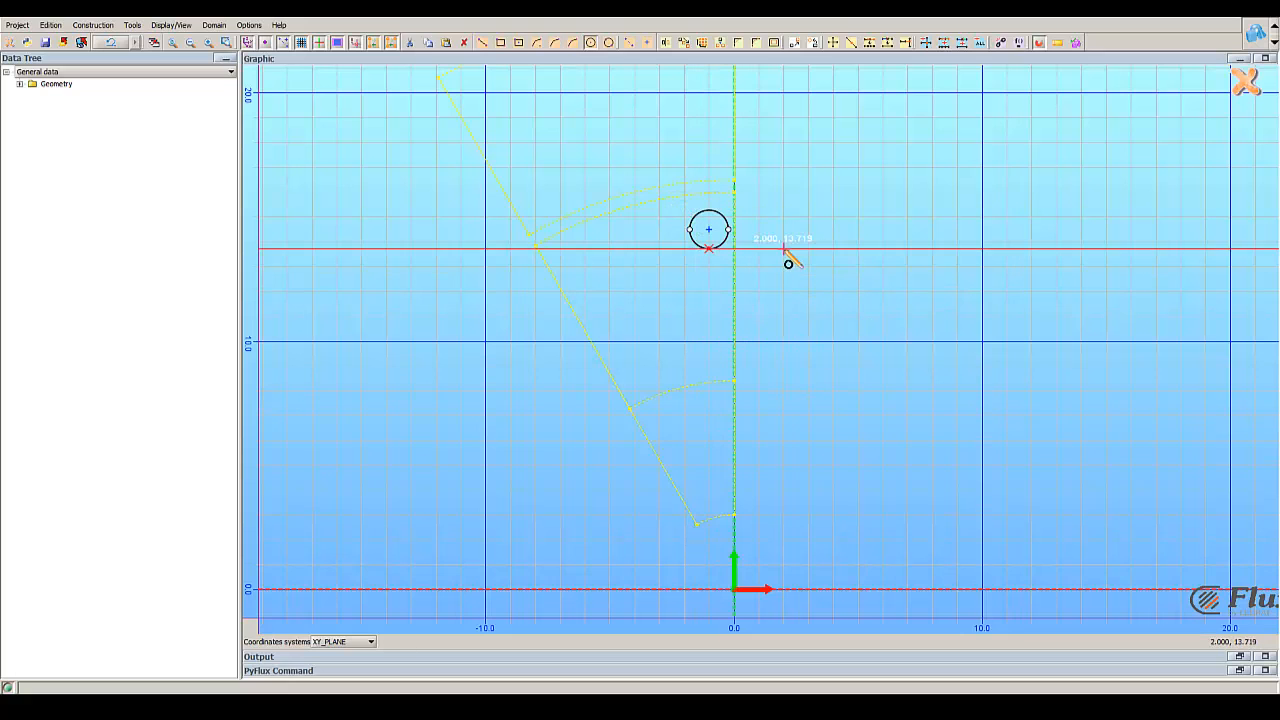
right_drag(825, 164, 806, 171)
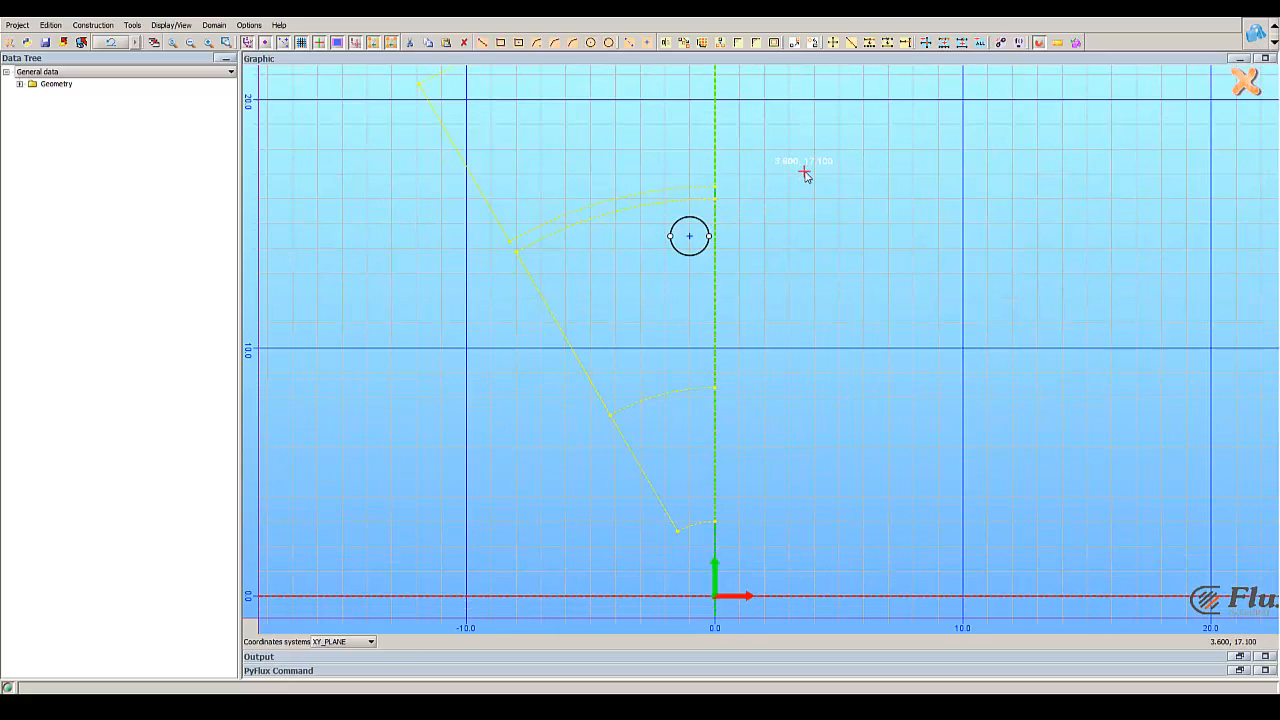
Step: Create a local cylindrical coordinate system with parent XYZ1 and a rotation angle of 95 about the Z axis
click(19, 84)
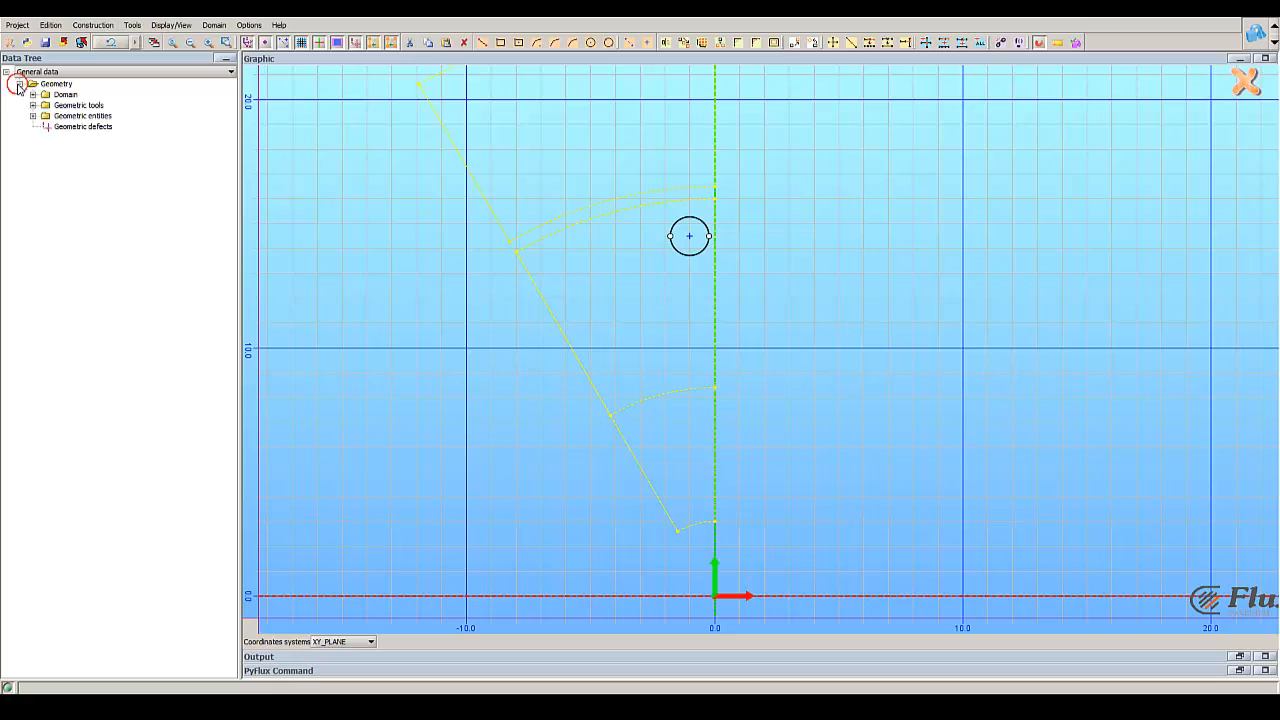
click(33, 105)
click(47, 130)
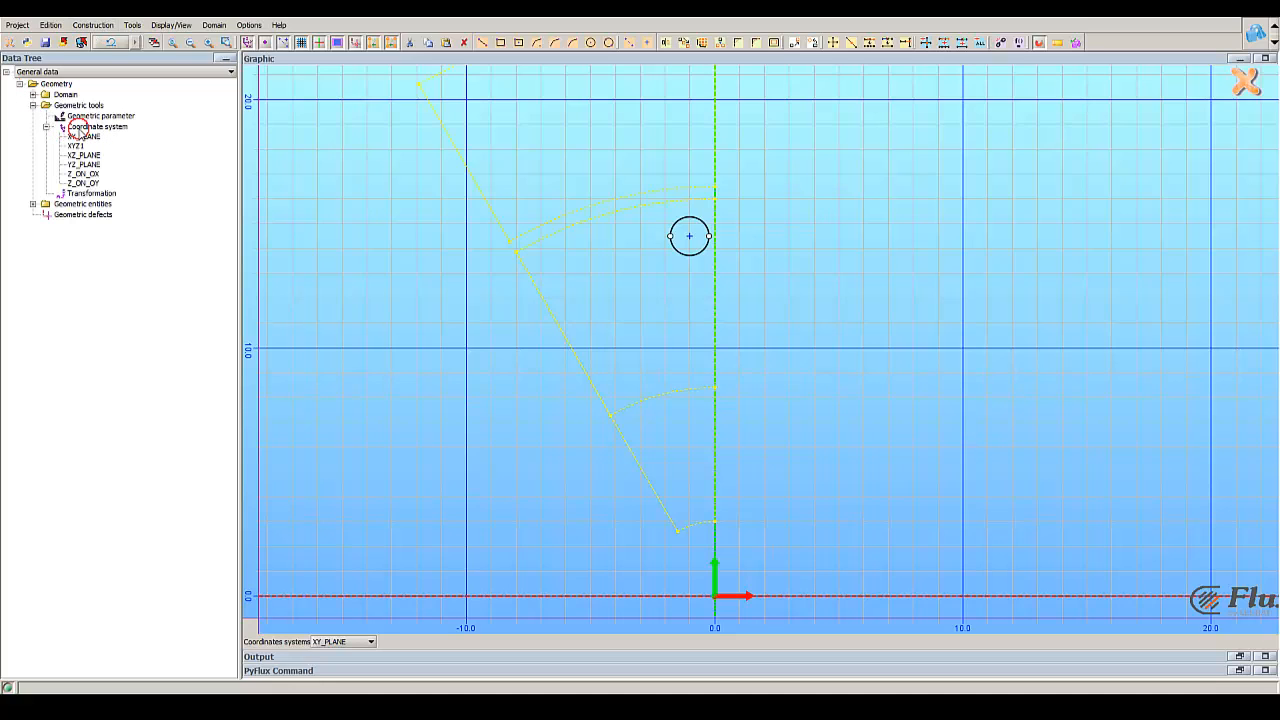
double_click(90, 127)
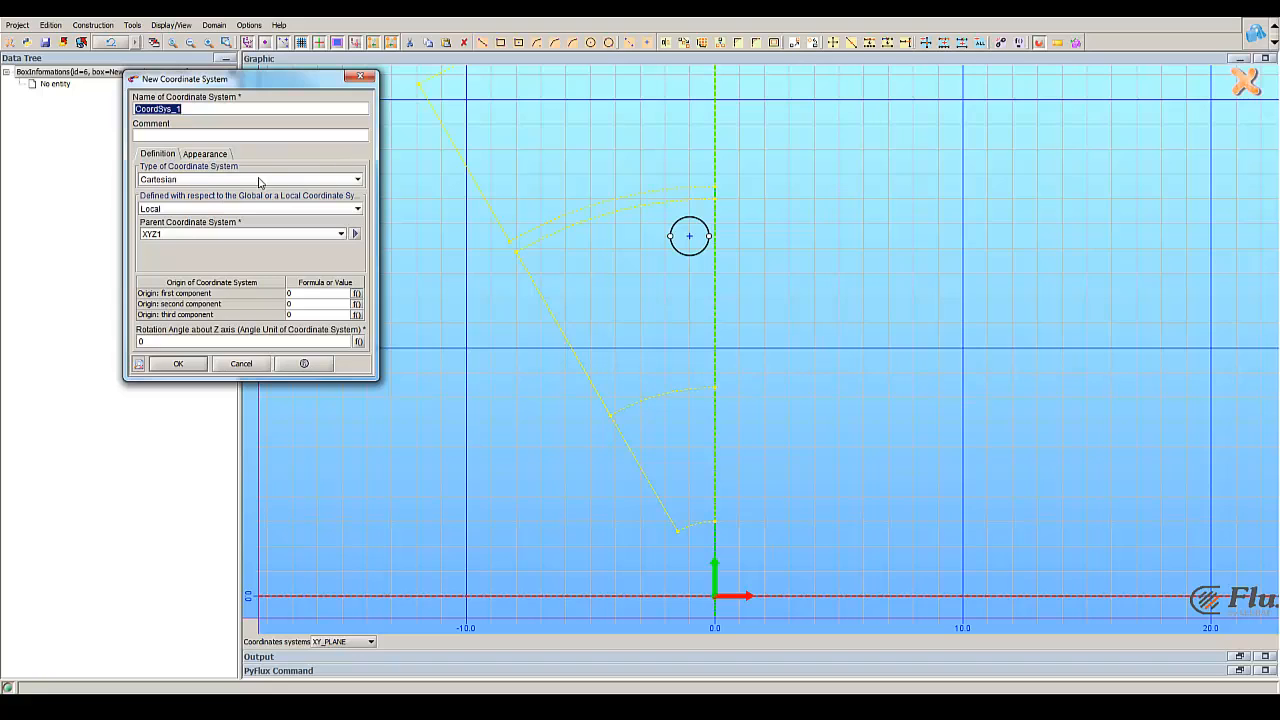
click(186, 180)
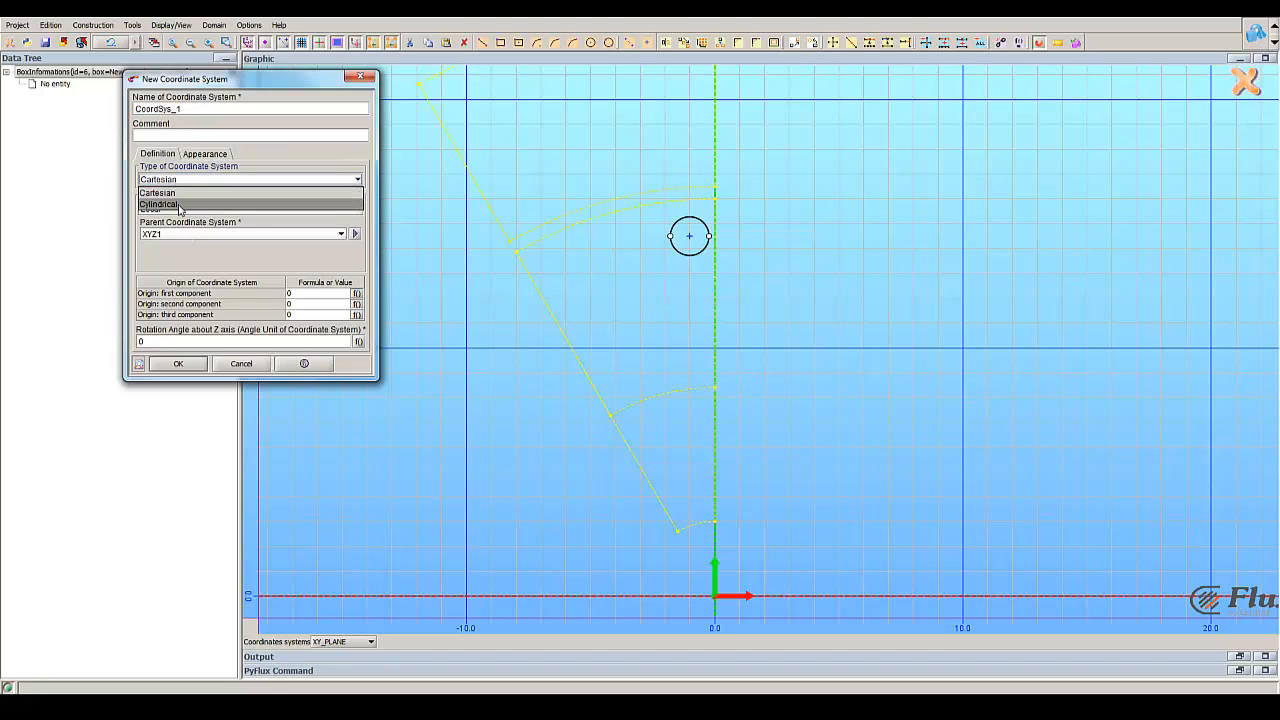
click(160, 204)
click(160, 341)
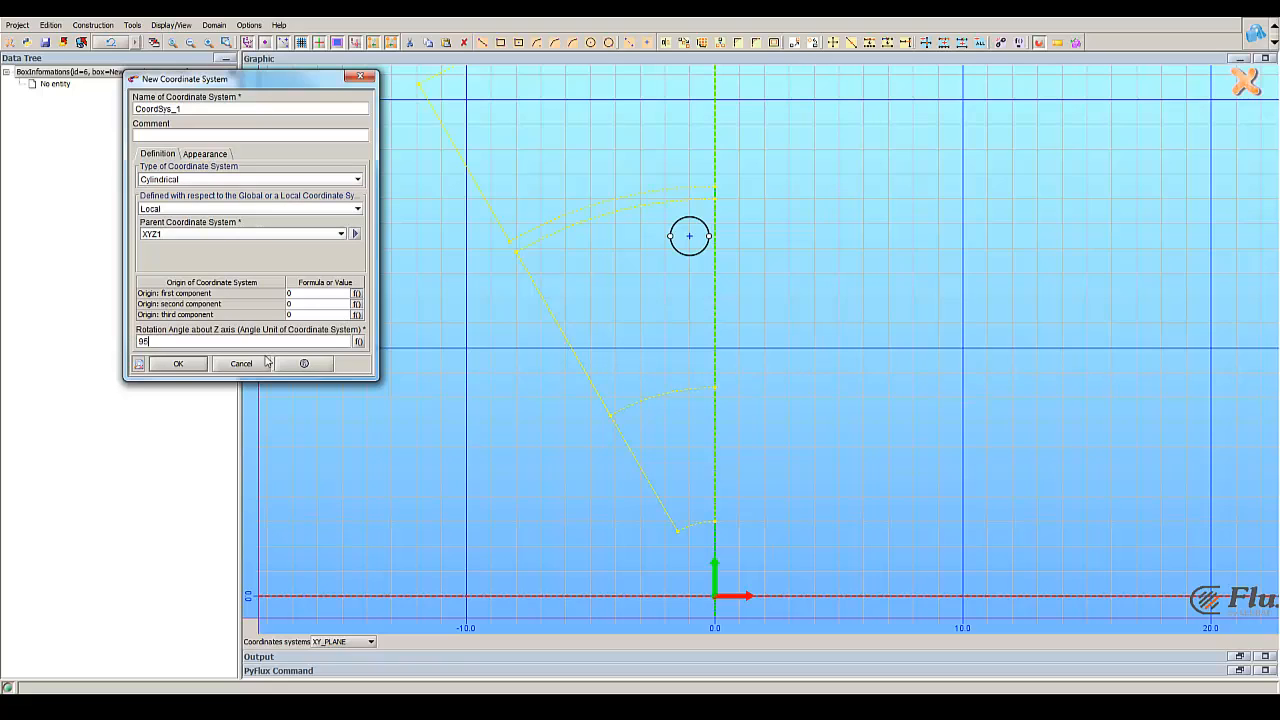
click(178, 364)
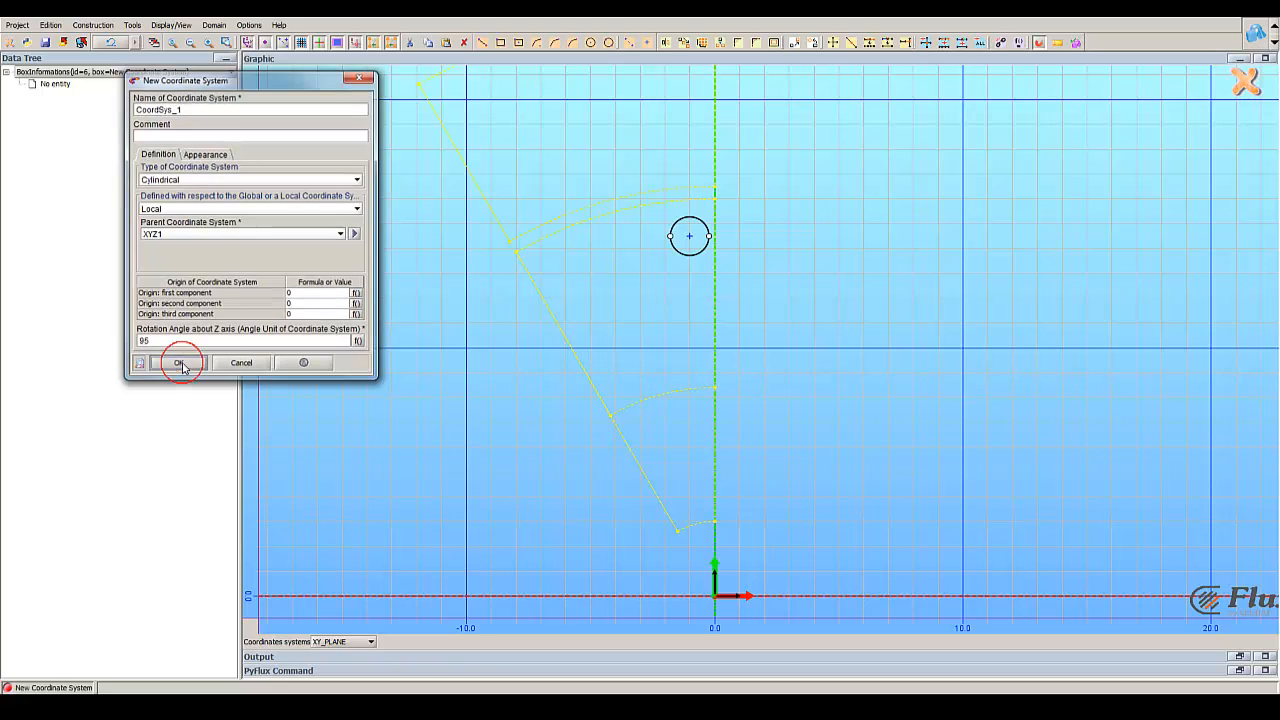
click(241, 364)
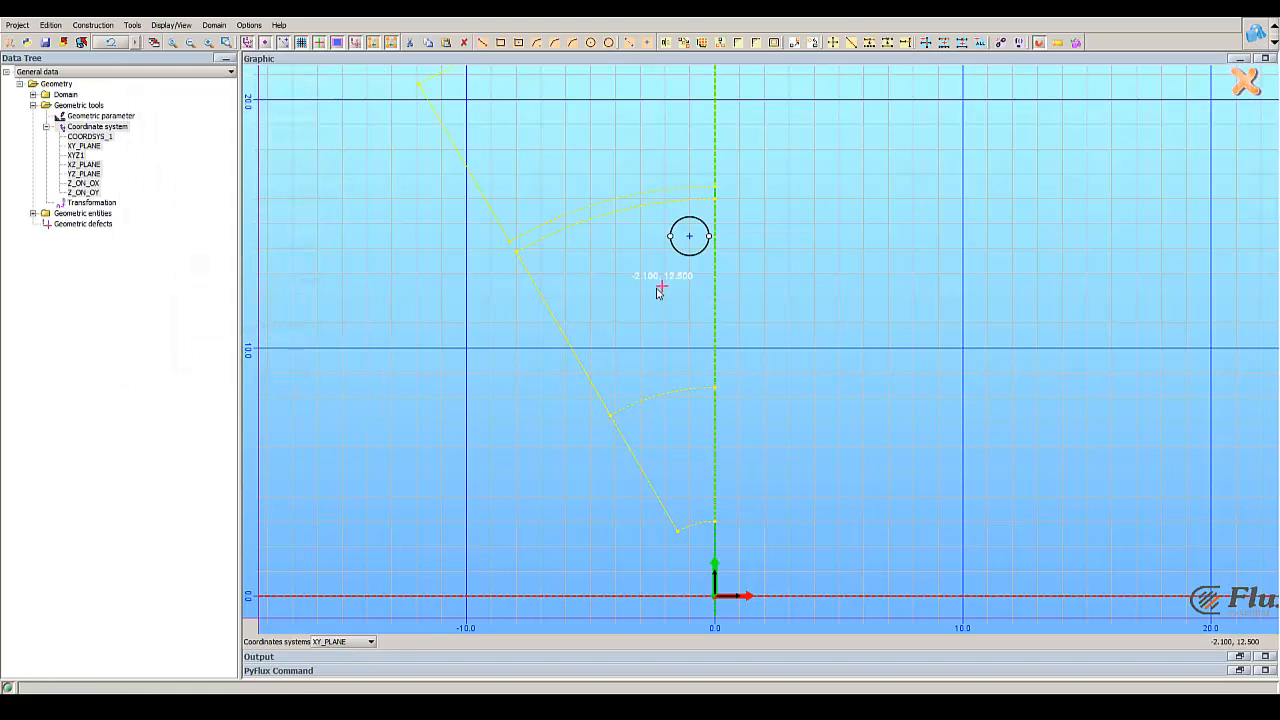
Step: Redefine the circle's centre point in COORDSYS_1 with first coordinate 15 and second coordinate 0
double_click(688, 236)
click(257, 163)
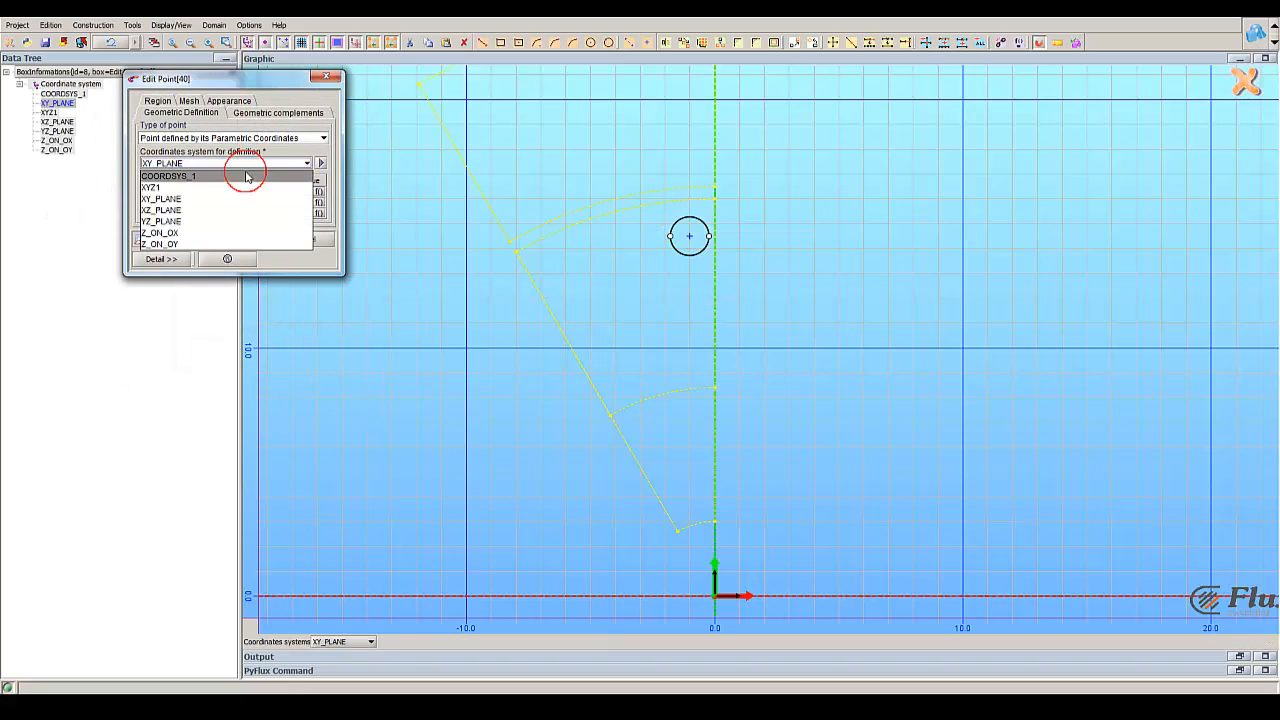
click(252, 173)
double_click(263, 191)
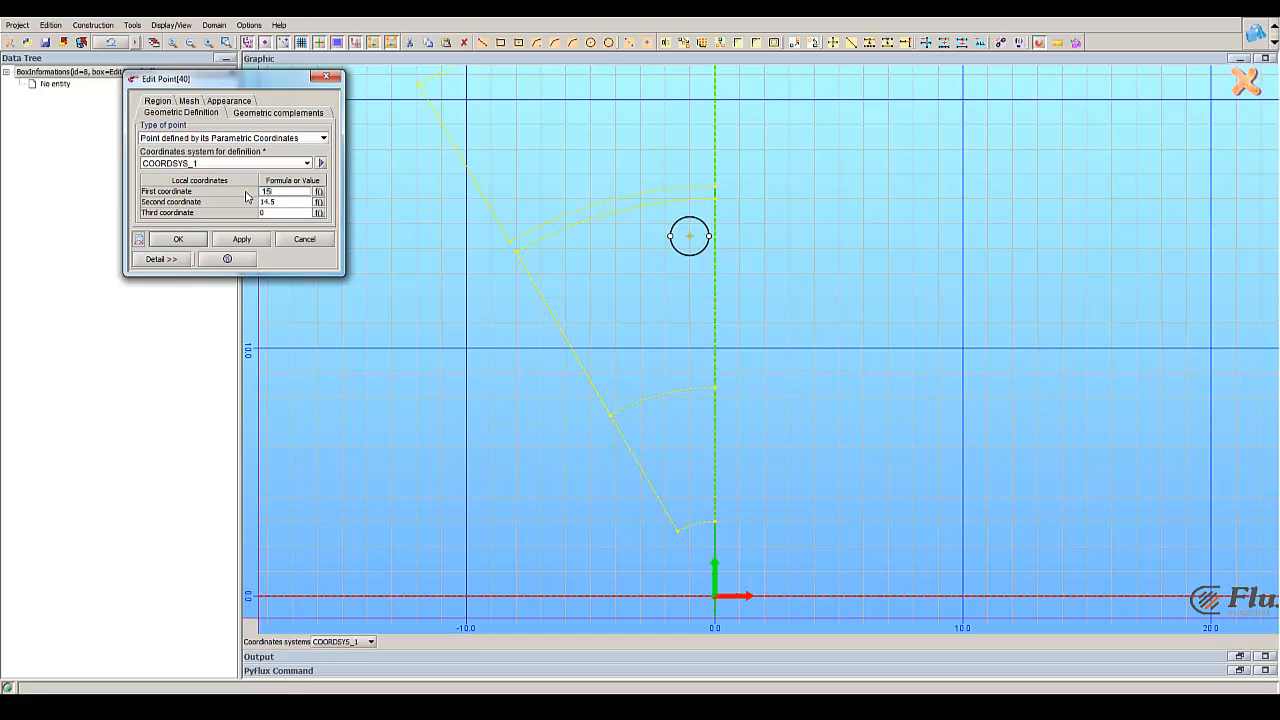
click(268, 203)
double_click(263, 202)
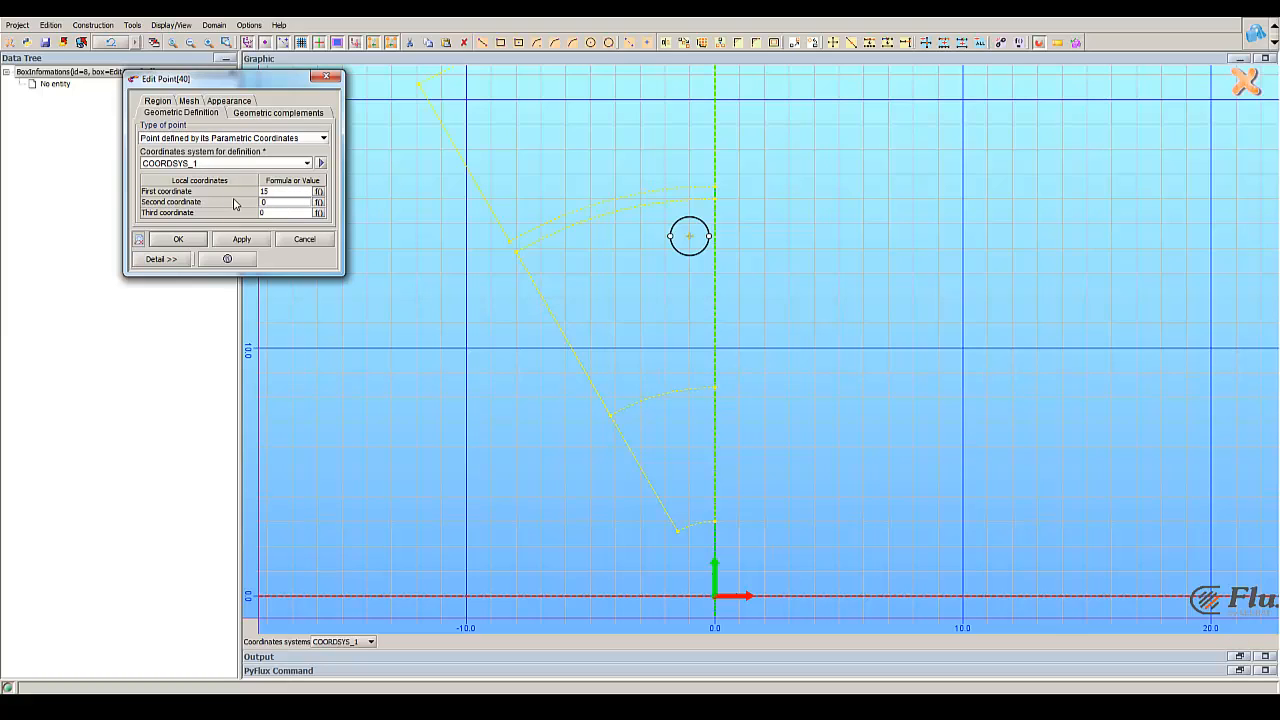
click(177, 242)
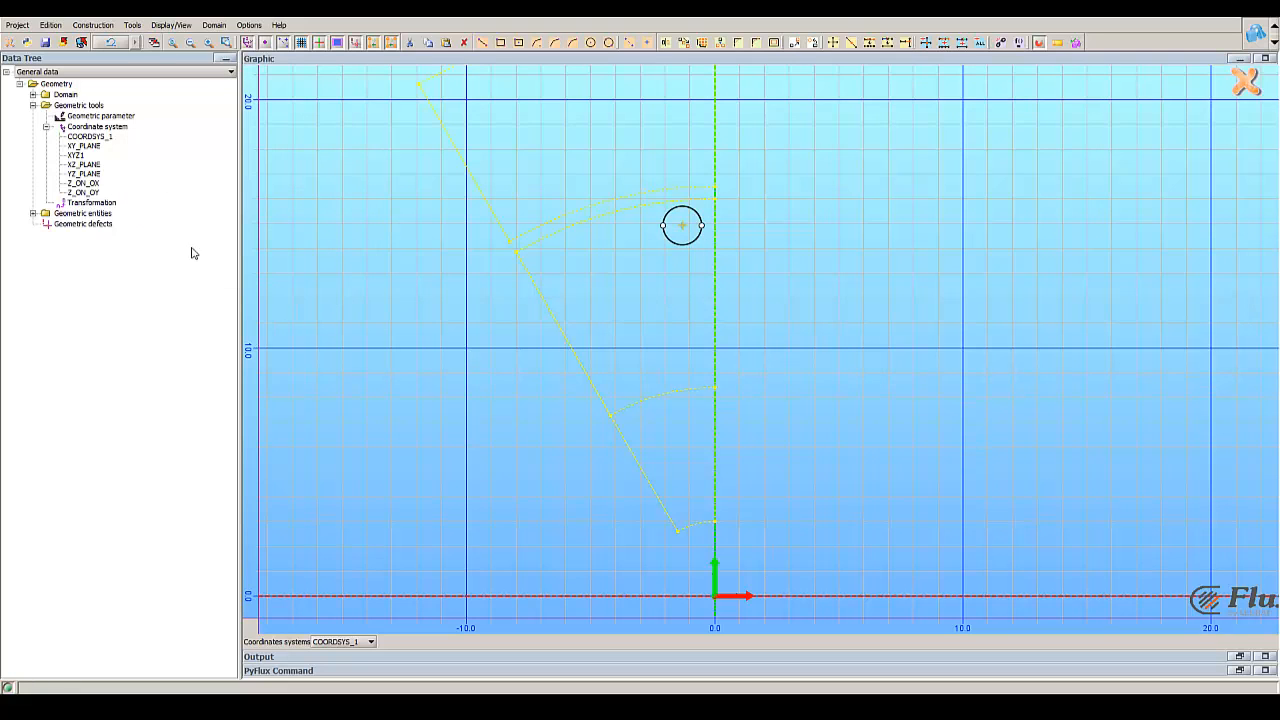
Step: Draw a rectangle about 1.2 wide straddling the vertical axis above the circle and stretch it upward to about 2.2 high
scroll(730, 295, up, 2)
right_drag(757, 246, 738, 298)
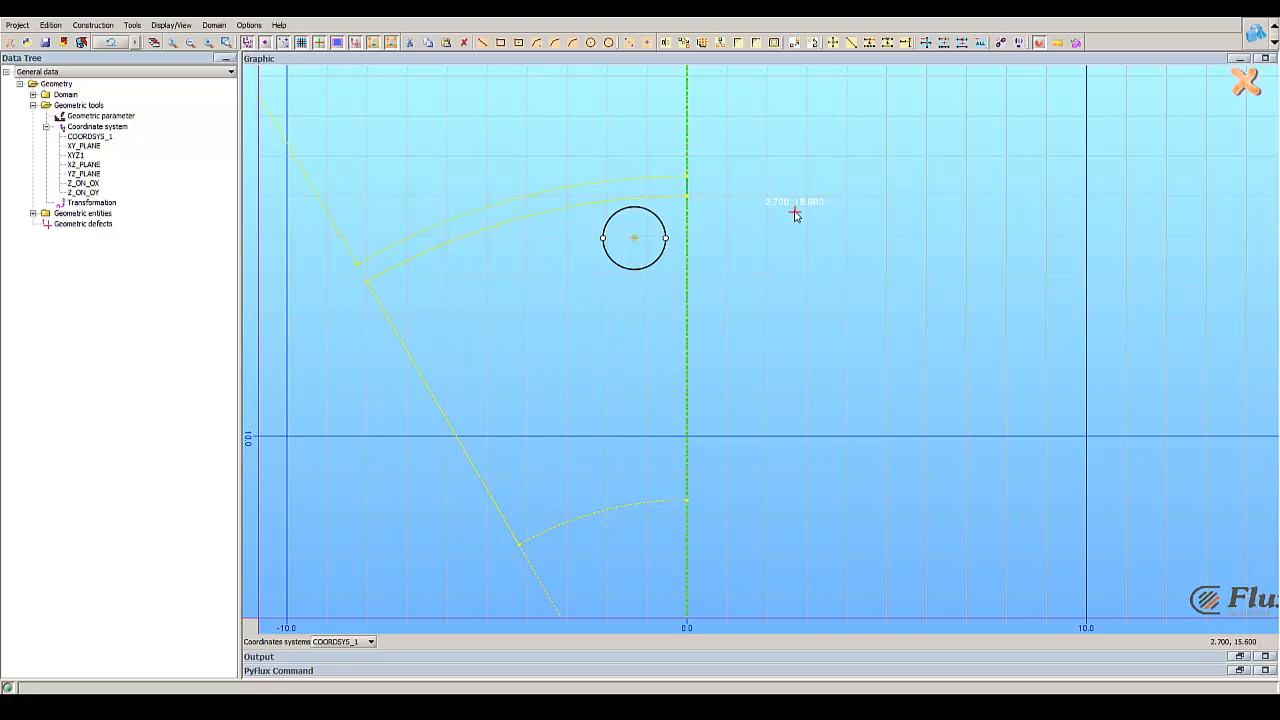
right_drag(856, 212, 793, 287)
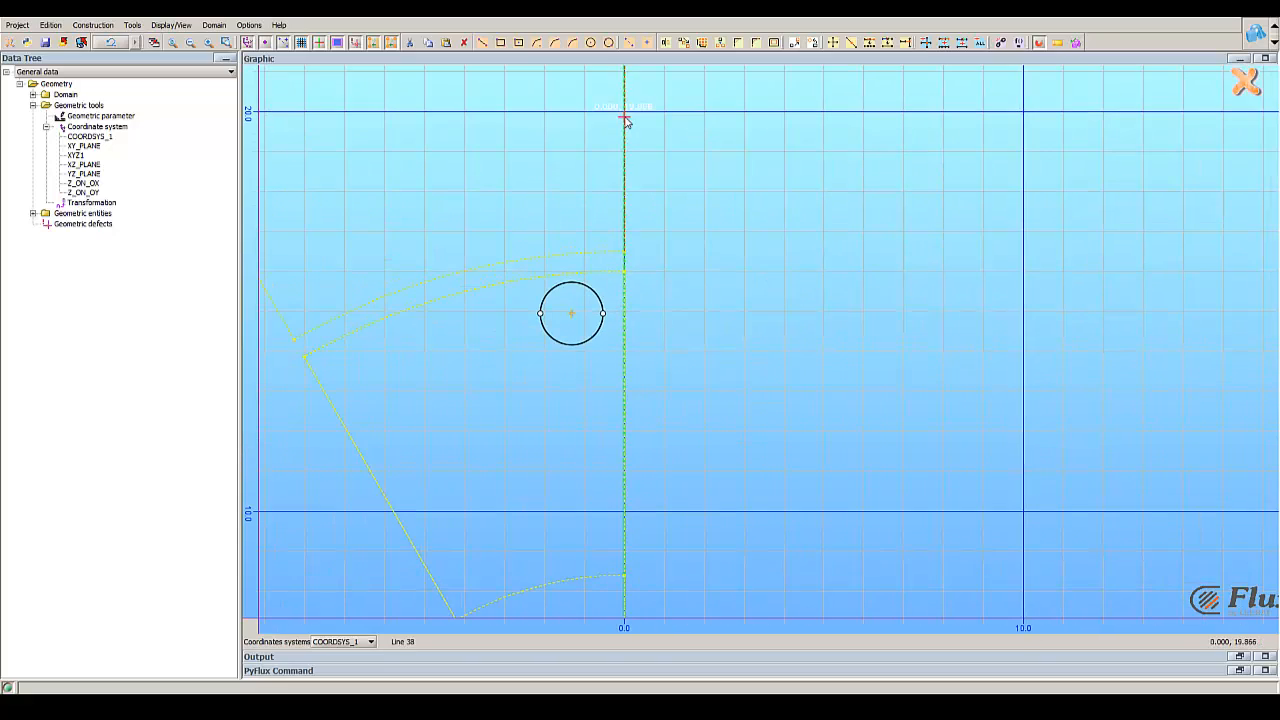
click(500, 42)
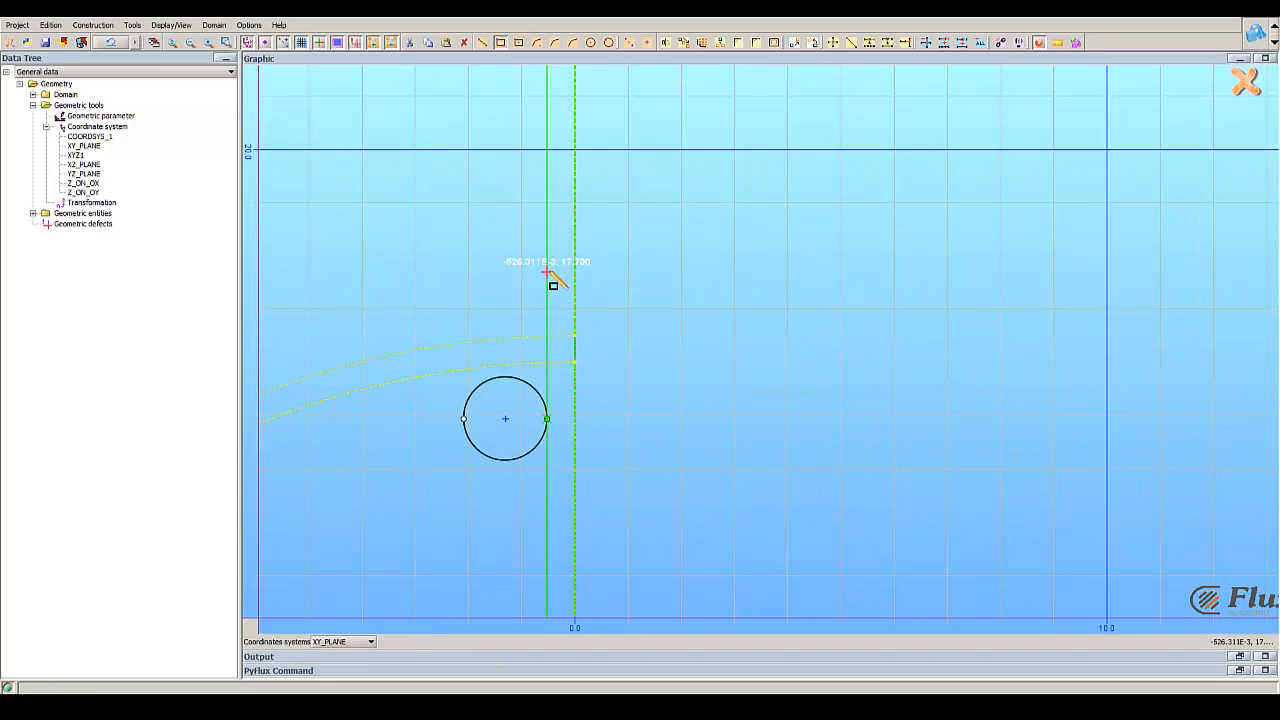
scroll(547, 268, up, 2)
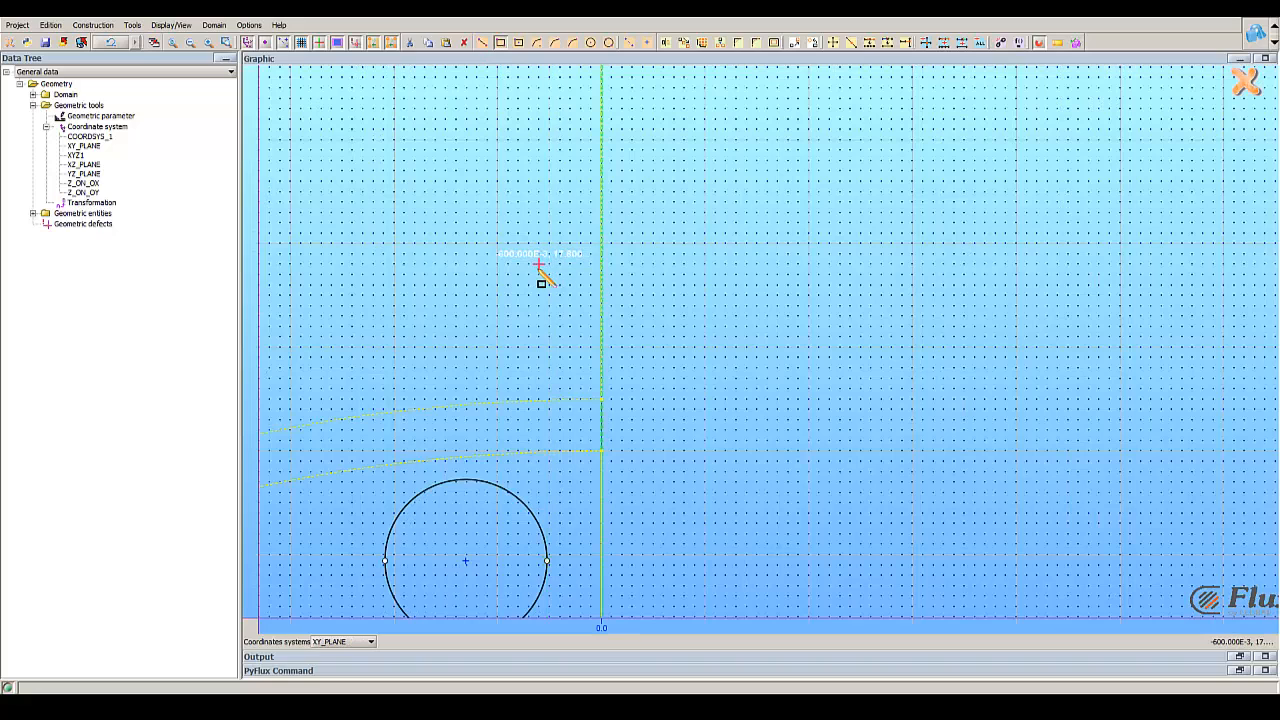
click(538, 264)
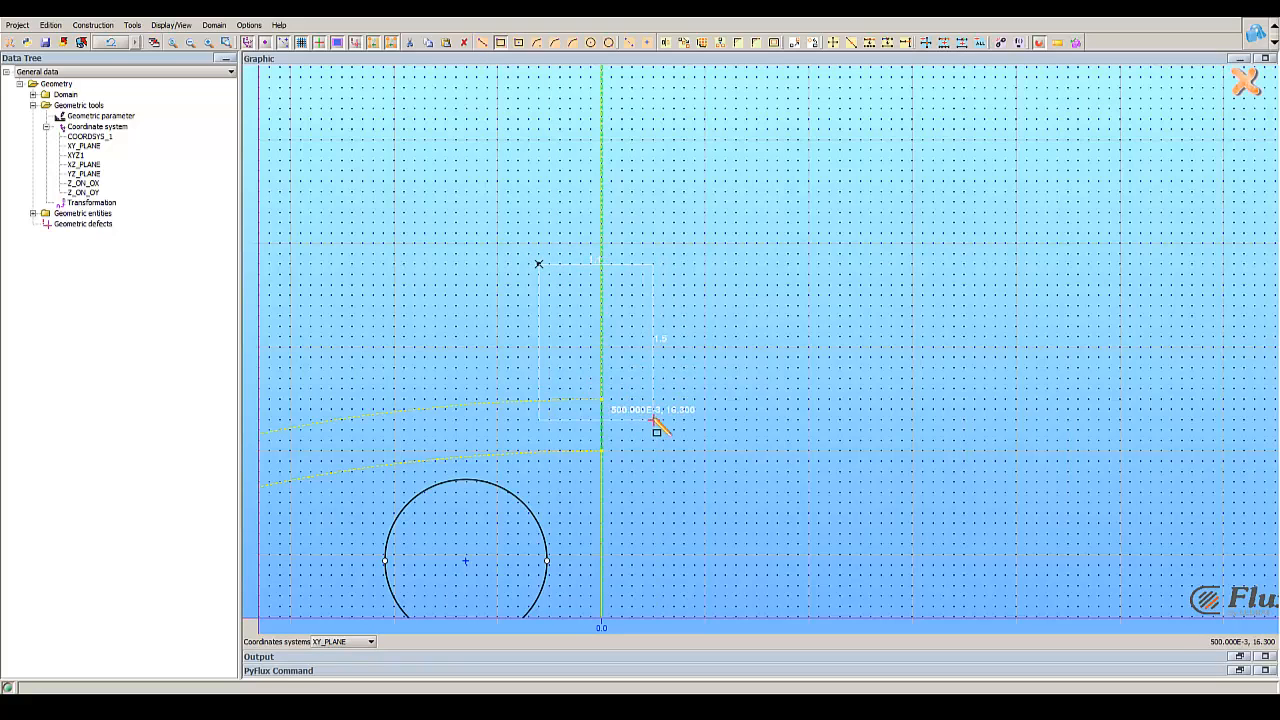
click(662, 416)
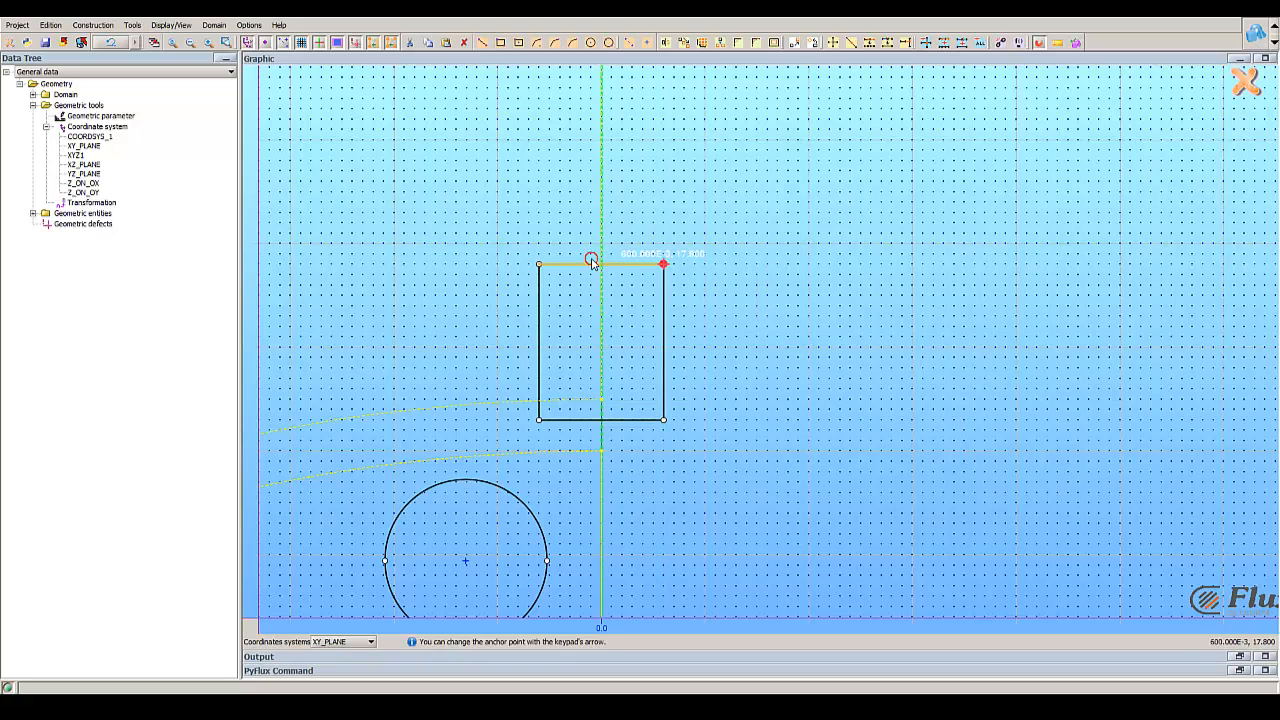
drag(594, 257, 591, 192)
scroll(789, 321, down, 4)
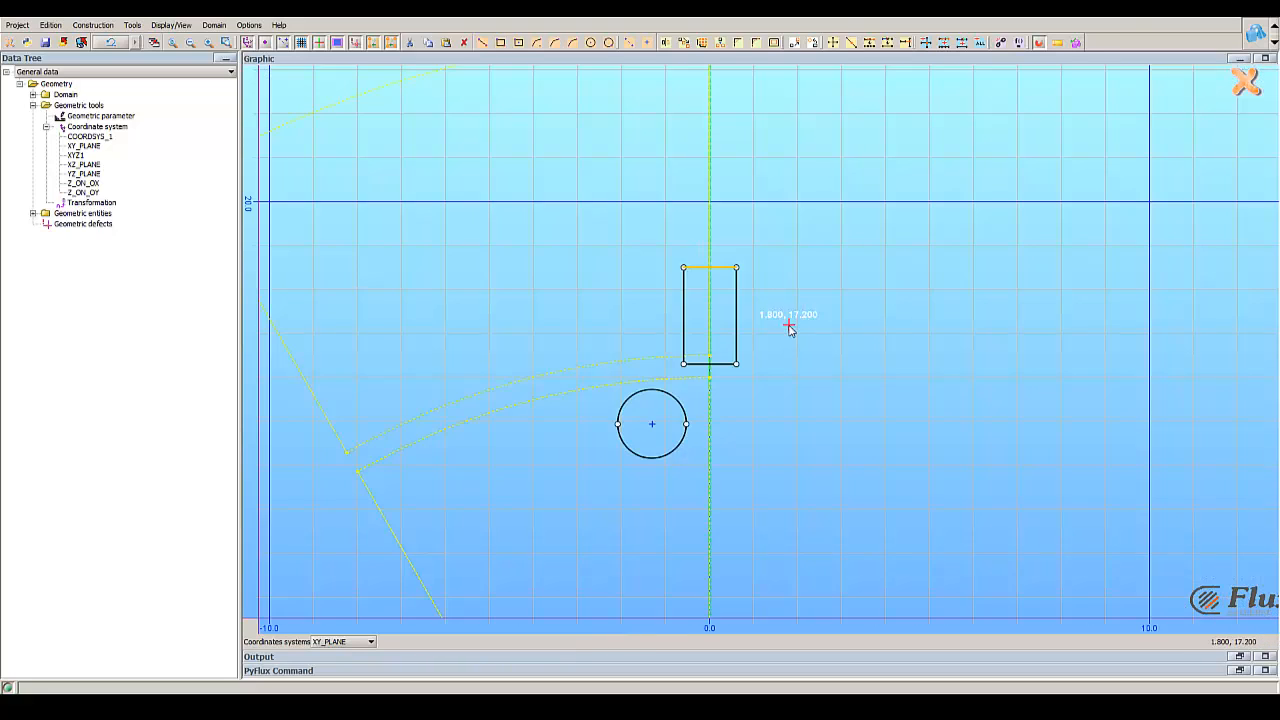
middle_drag(845, 432, 780, 363)
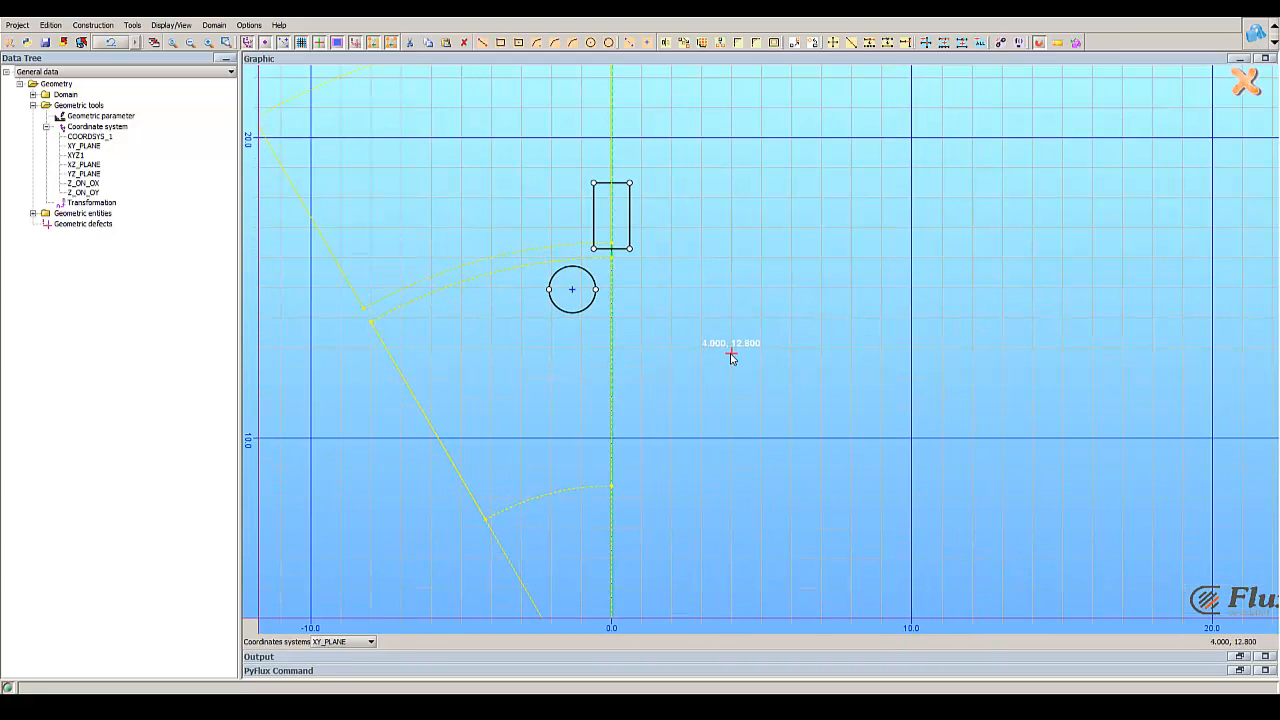
scroll(757, 343, down, 2)
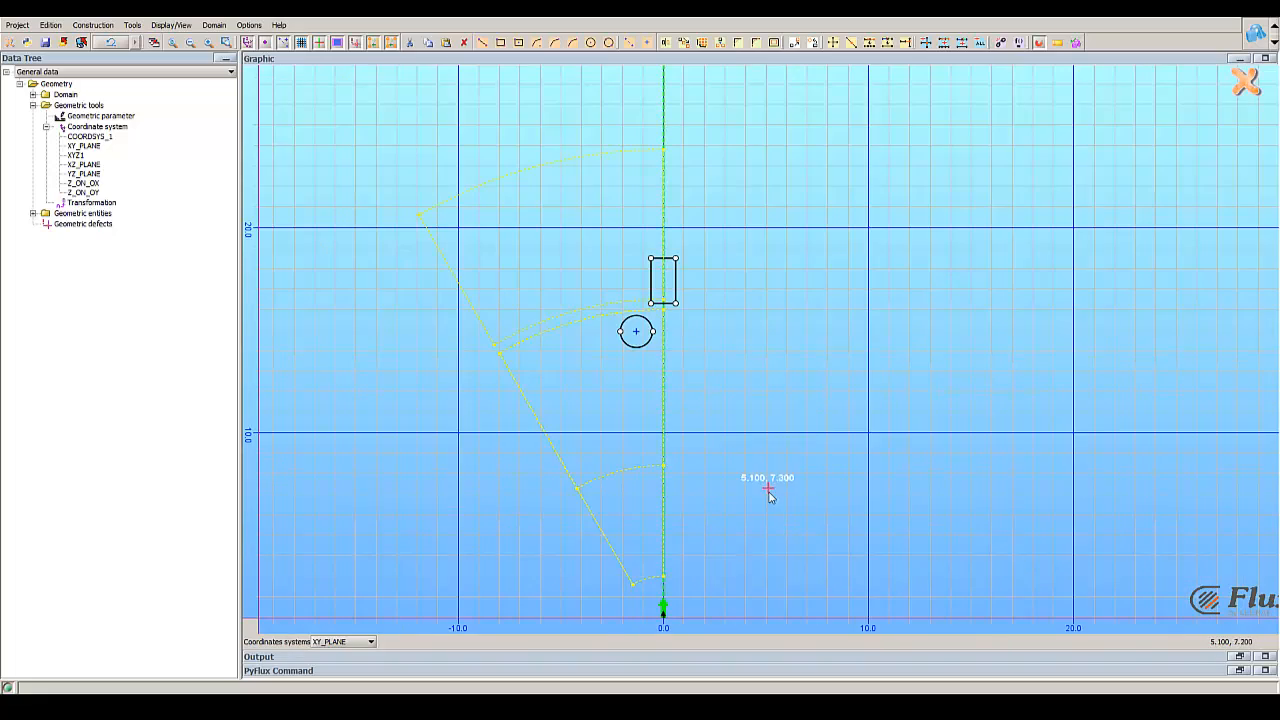
middle_drag(765, 528, 723, 337)
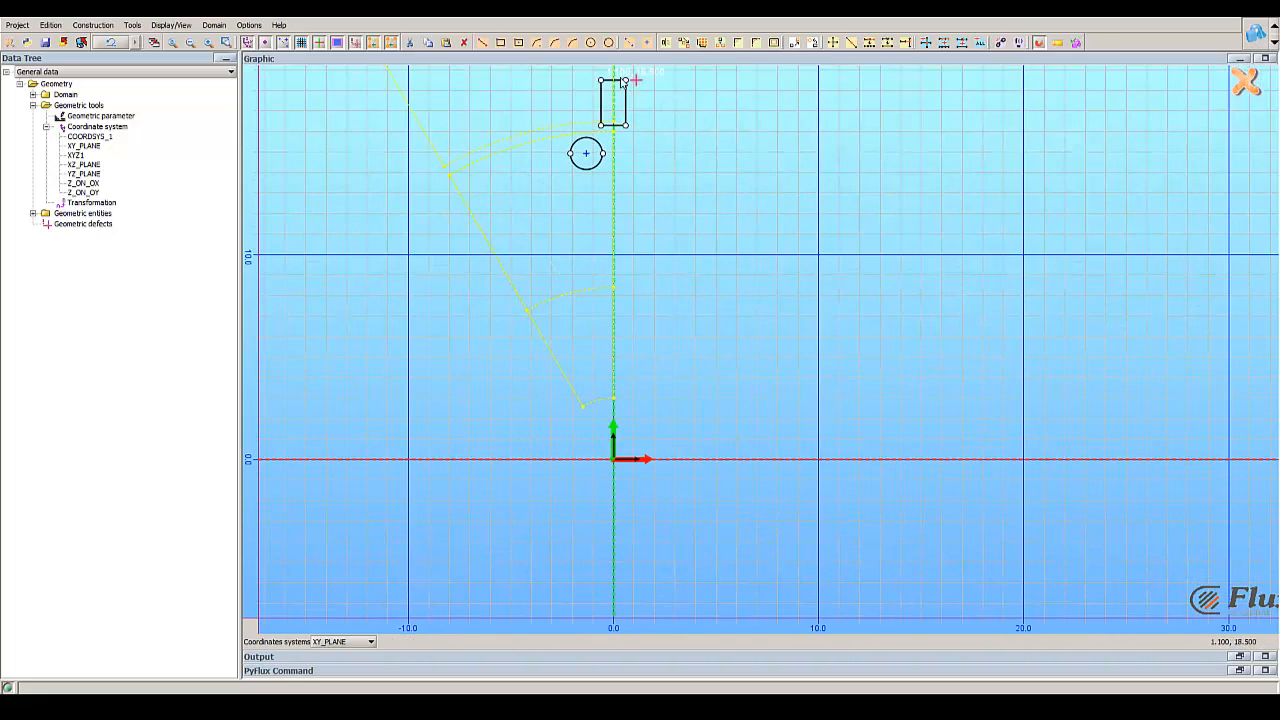
Step: Draw a reference line about 0.9 long from the origin upward along the vertical axis
scroll(700, 377, up, 4)
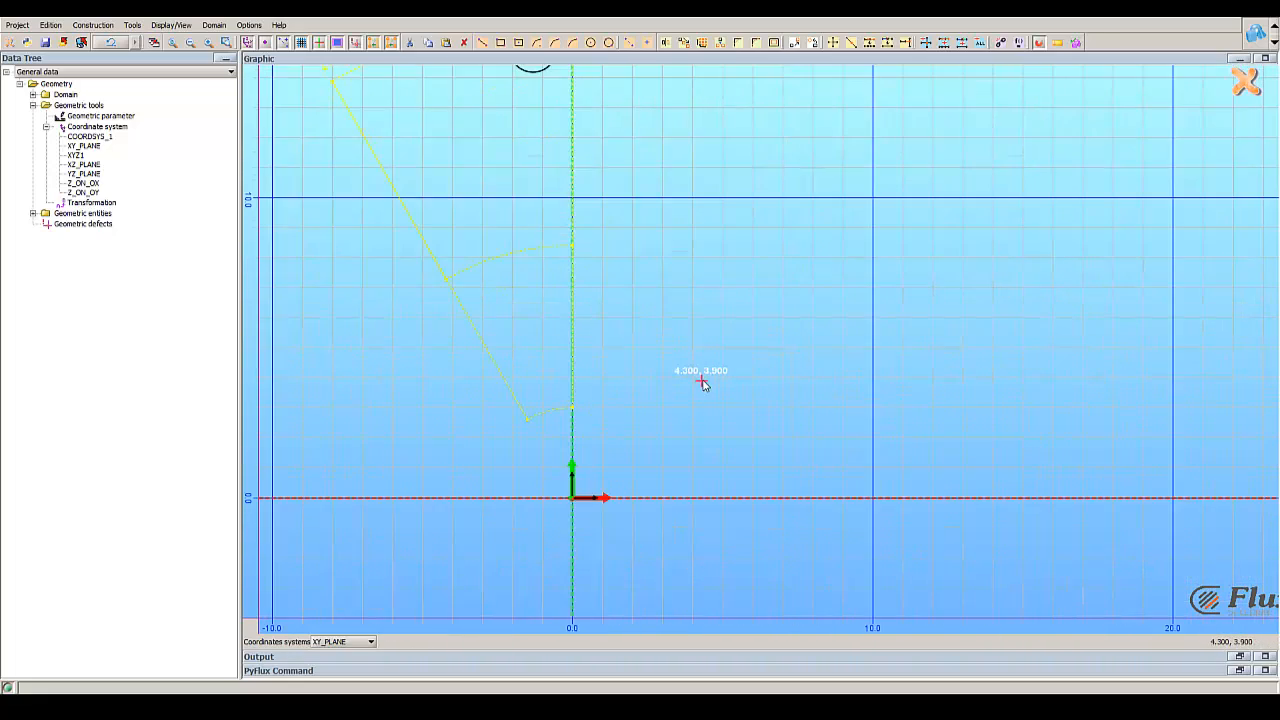
middle_drag(676, 452, 680, 358)
scroll(588, 388, up, 4)
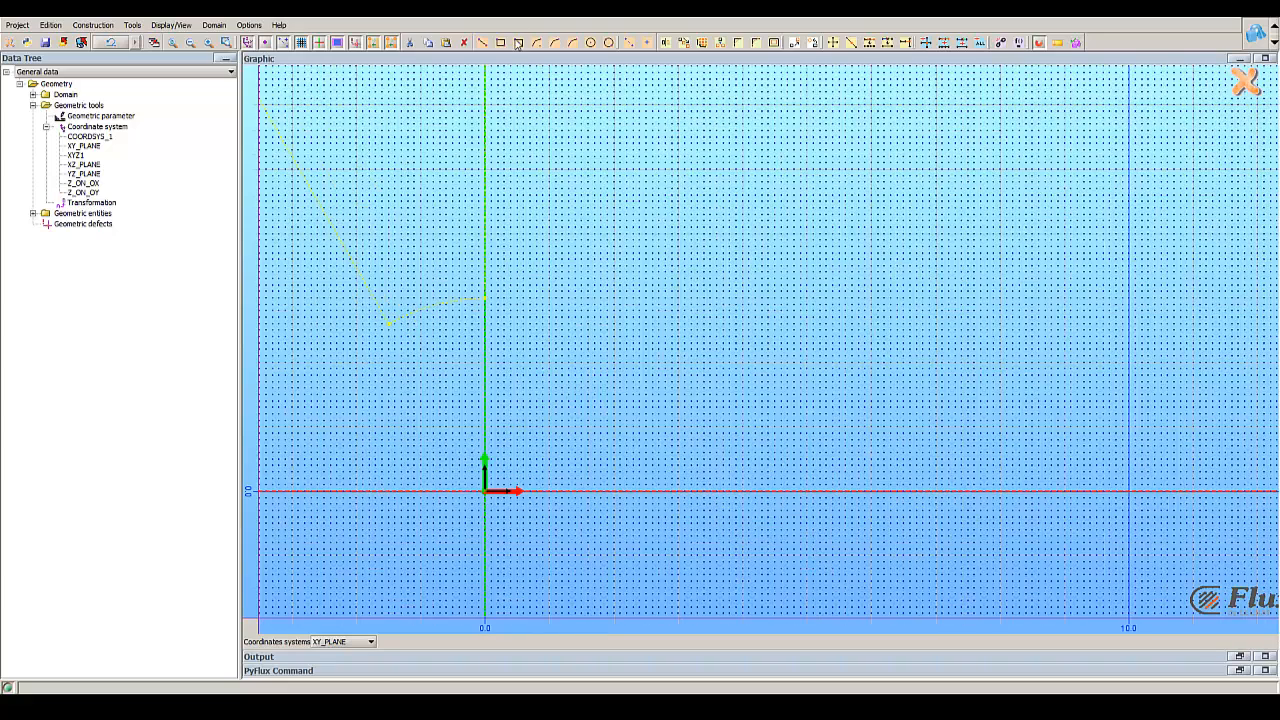
click(627, 43)
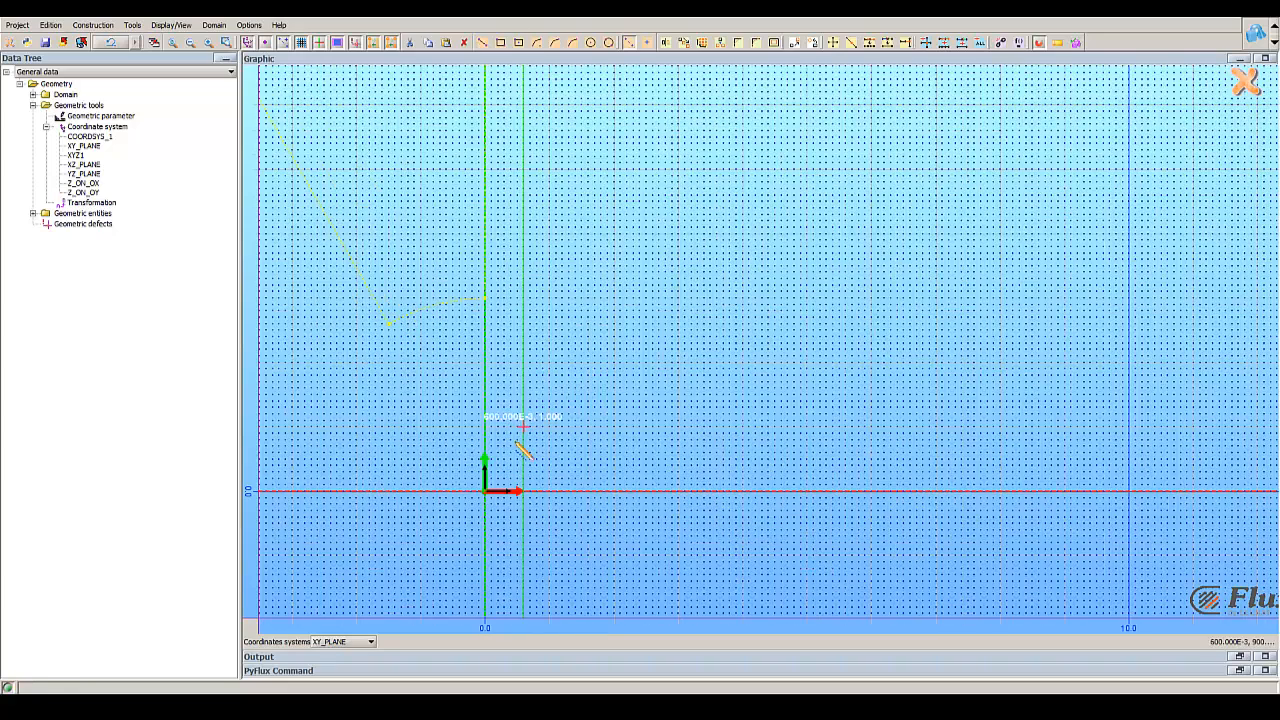
click(485, 491)
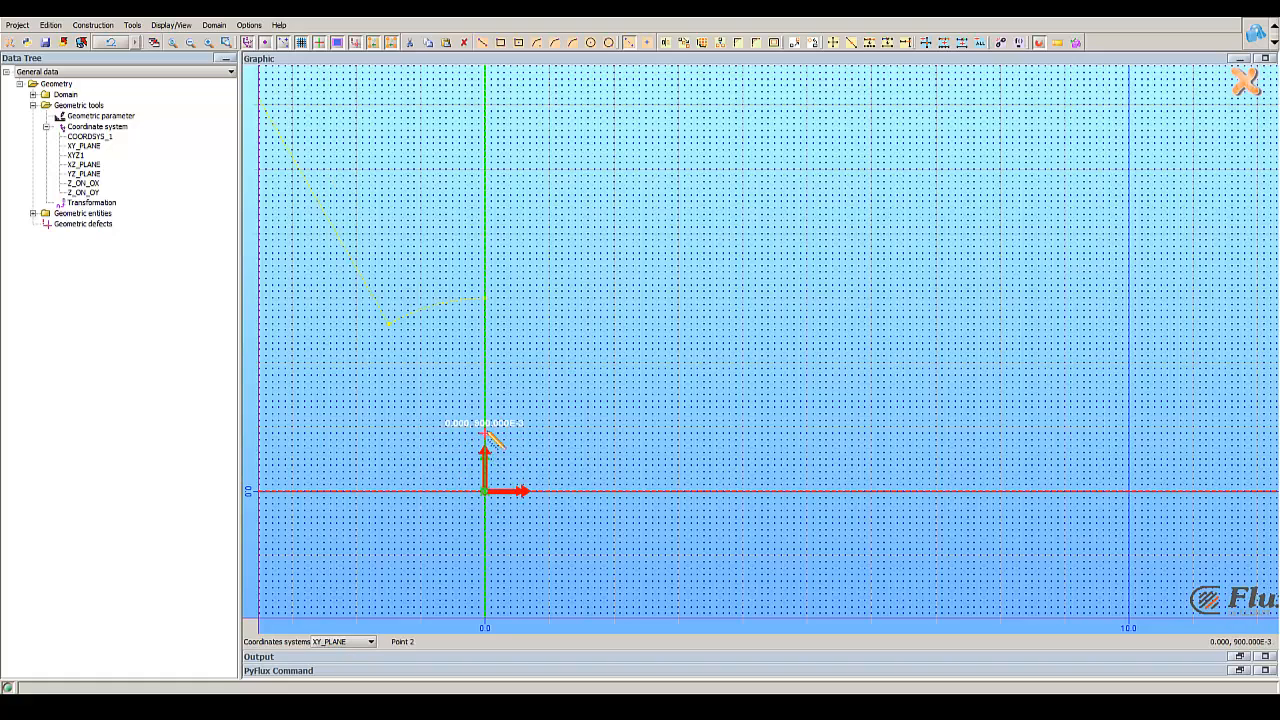
click(485, 433)
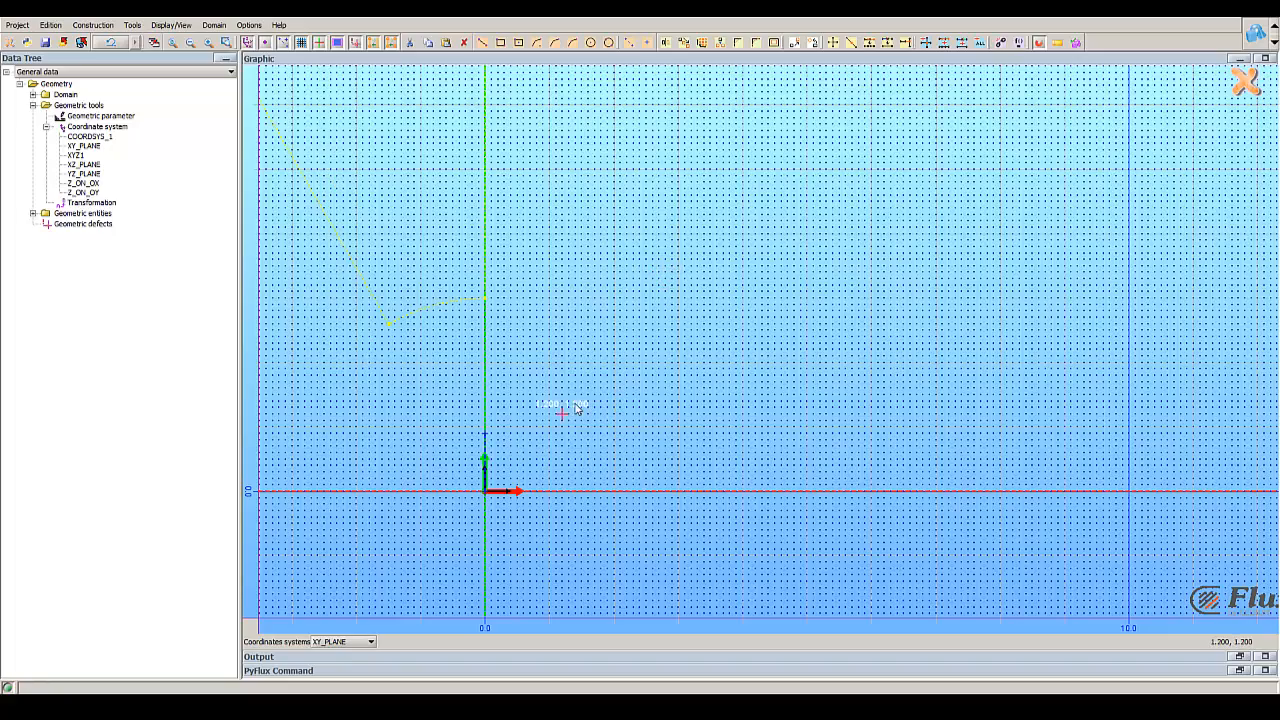
Step: Rotate the four lines of the small rectangle by an angle of 5 about the point at the origin
right_drag(586, 315, 574, 392)
scroll(574, 392, down, 7)
scroll(609, 360, down, 3)
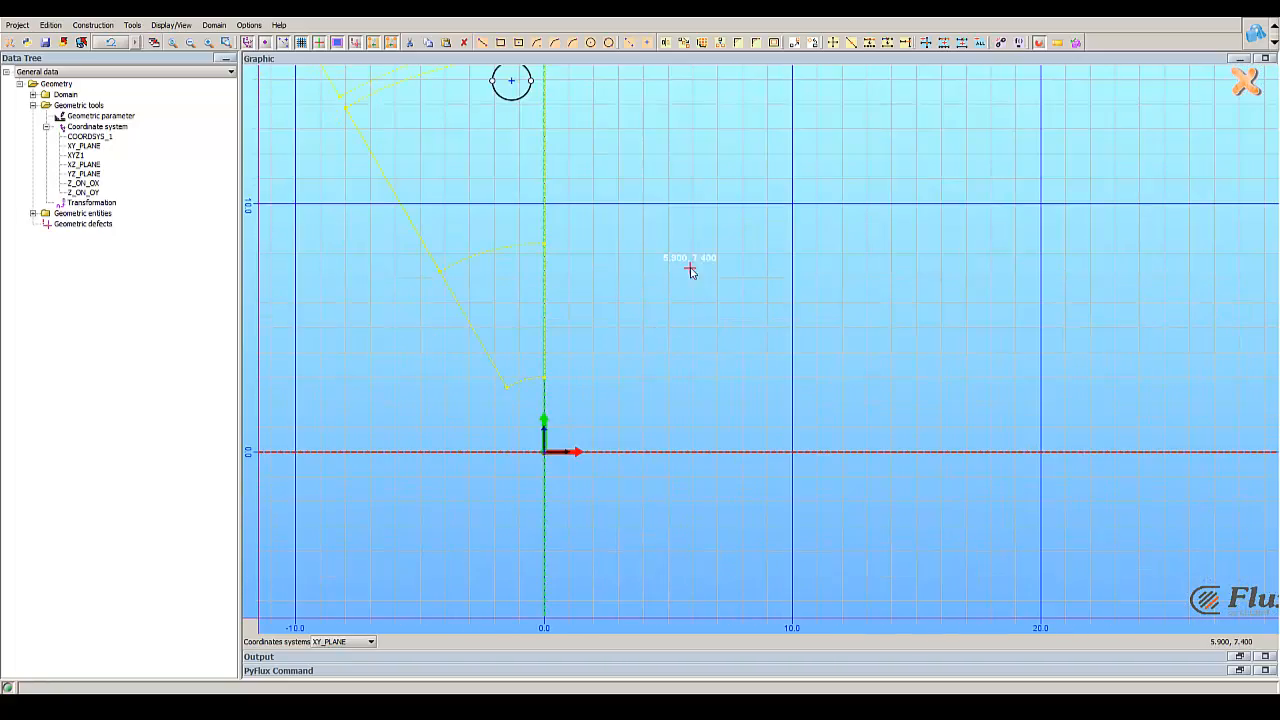
right_drag(688, 269, 649, 357)
scroll(649, 357, down, 2)
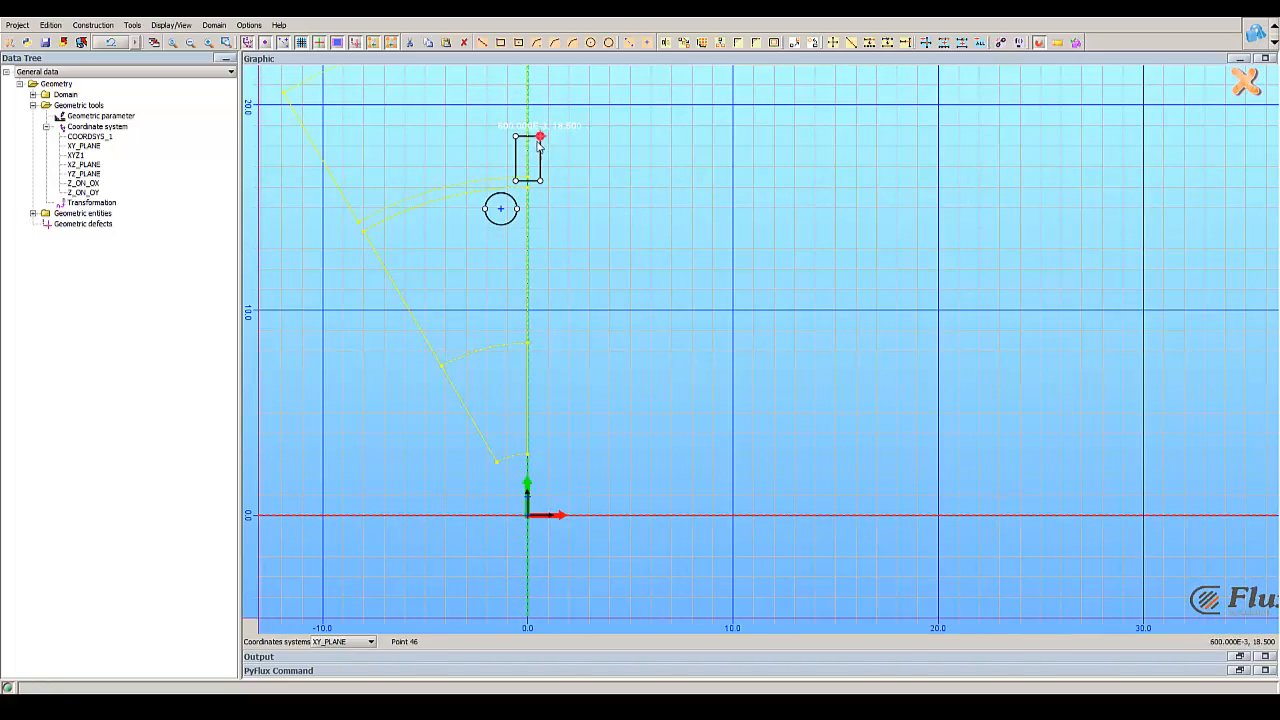
click(128, 25)
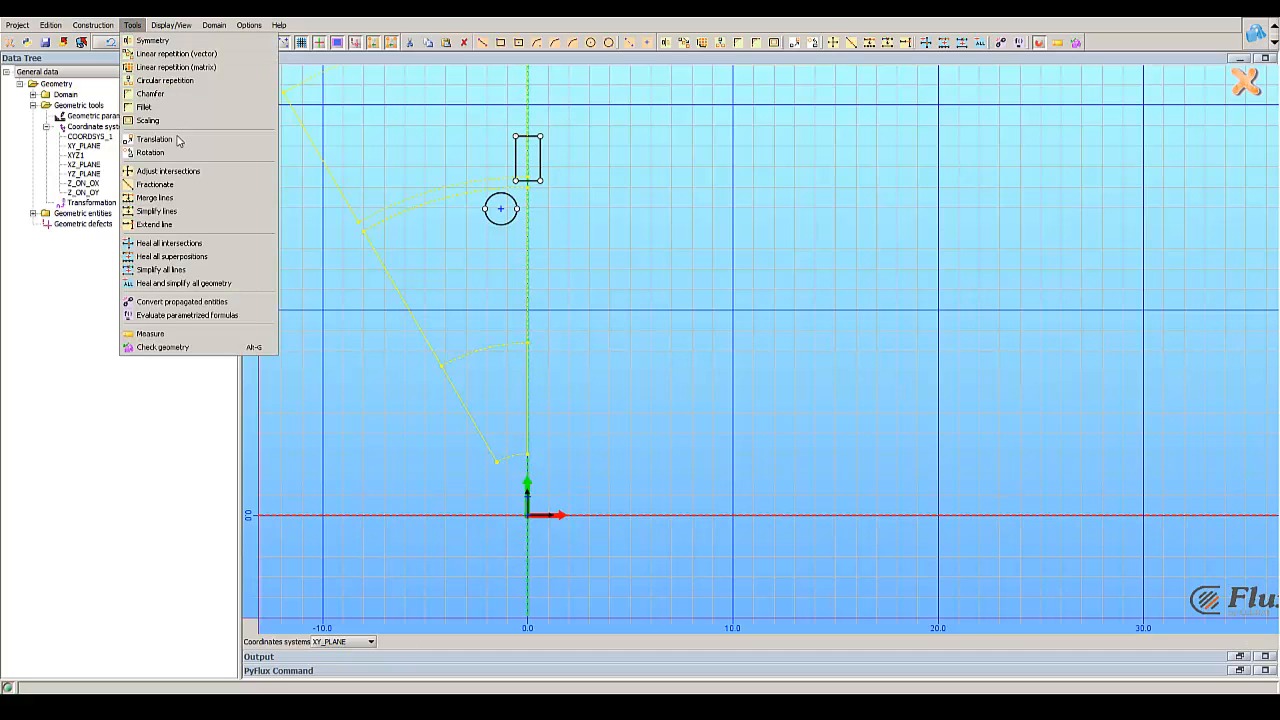
click(150, 152)
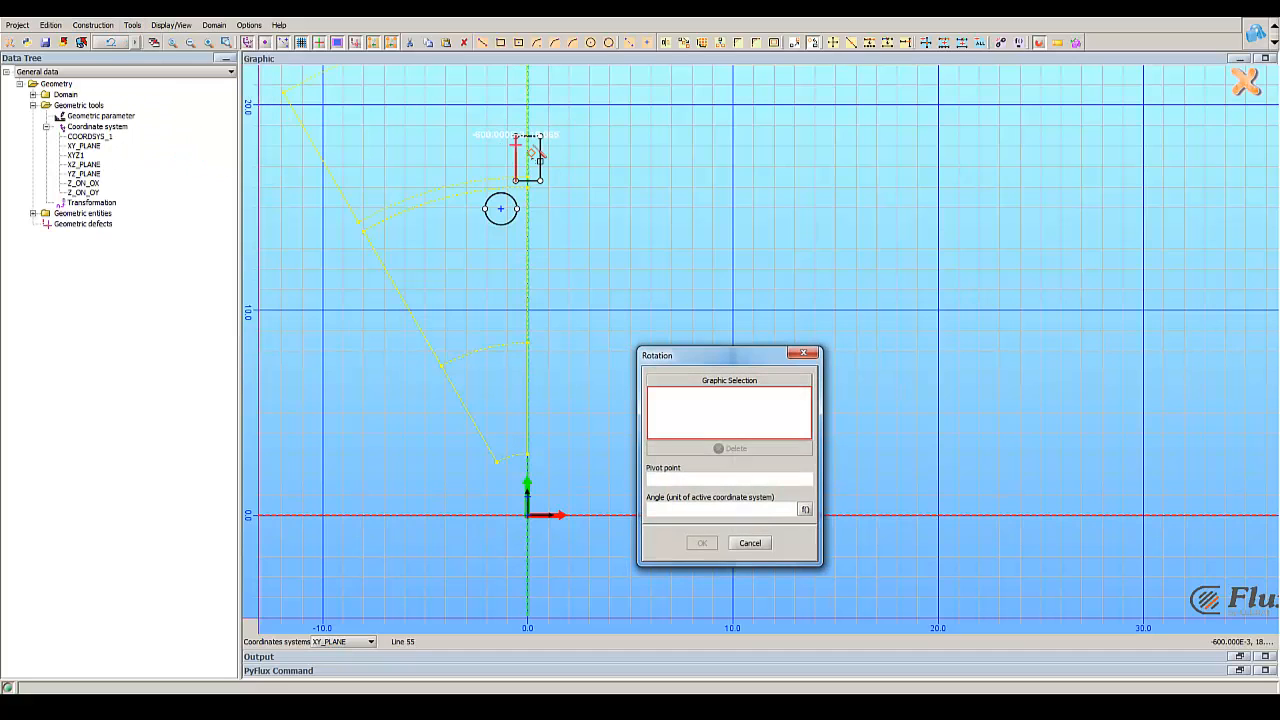
click(528, 137)
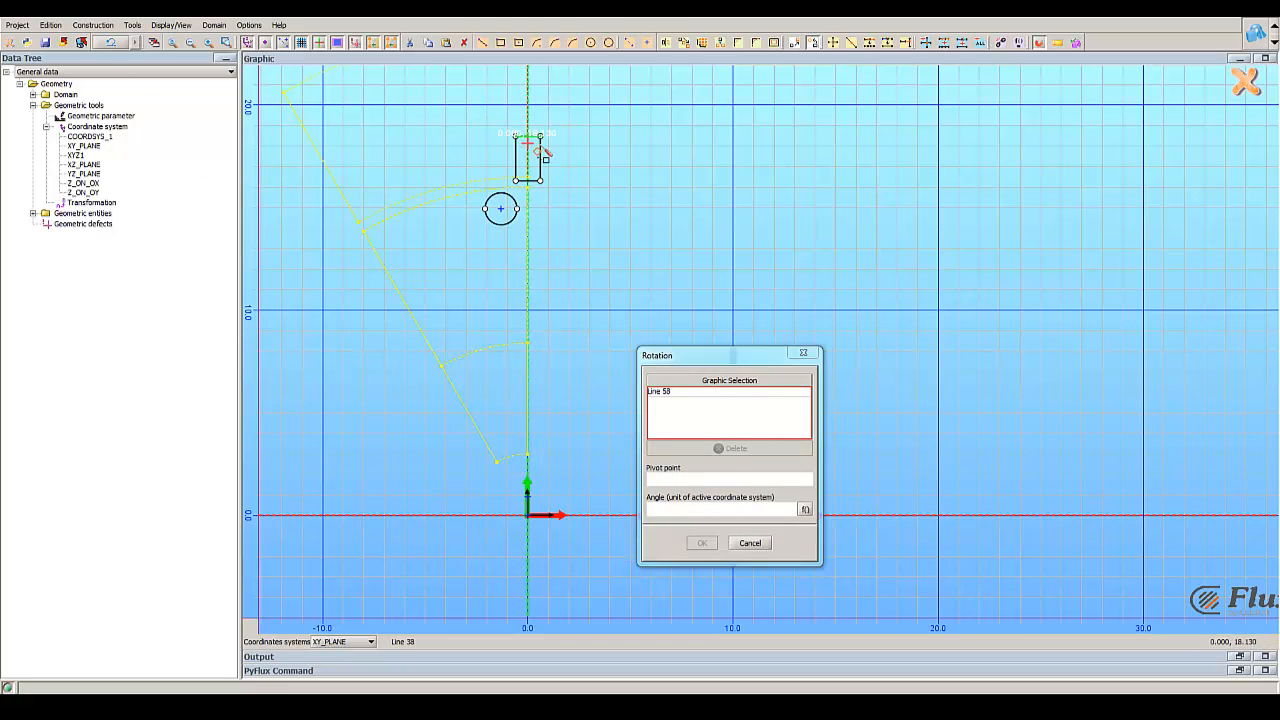
click(541, 152)
click(515, 158)
click(528, 181)
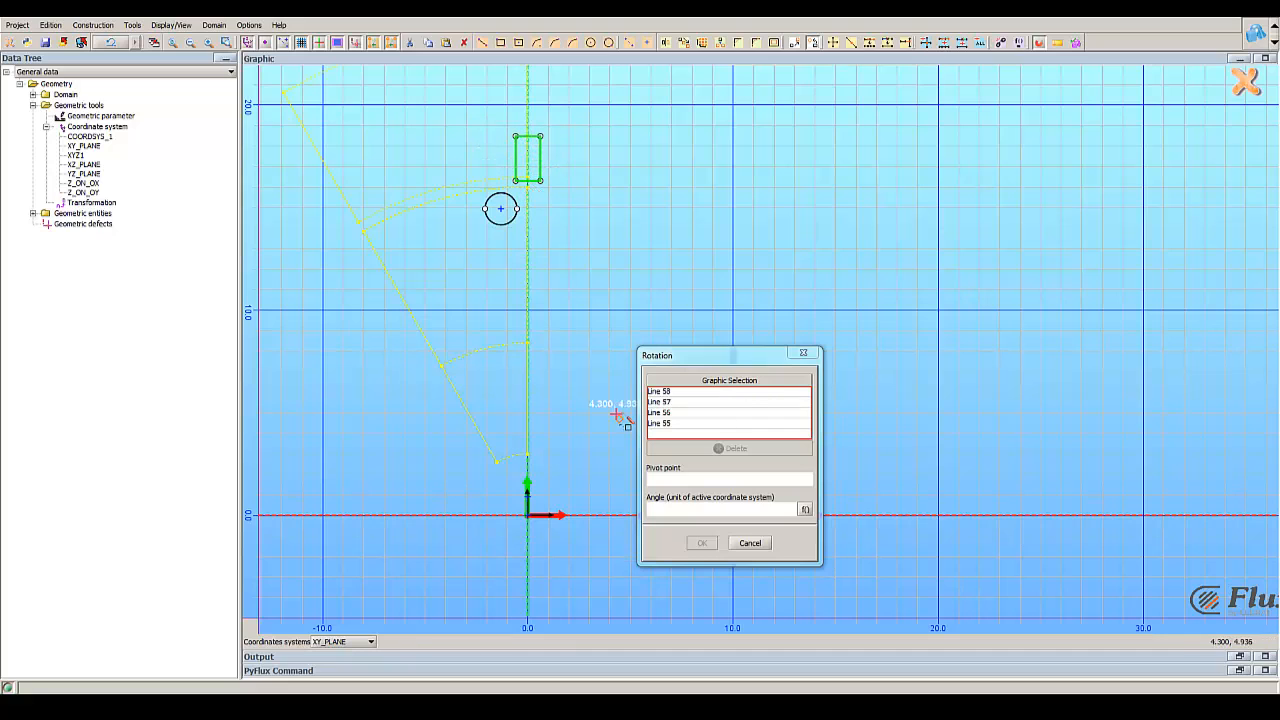
click(684, 480)
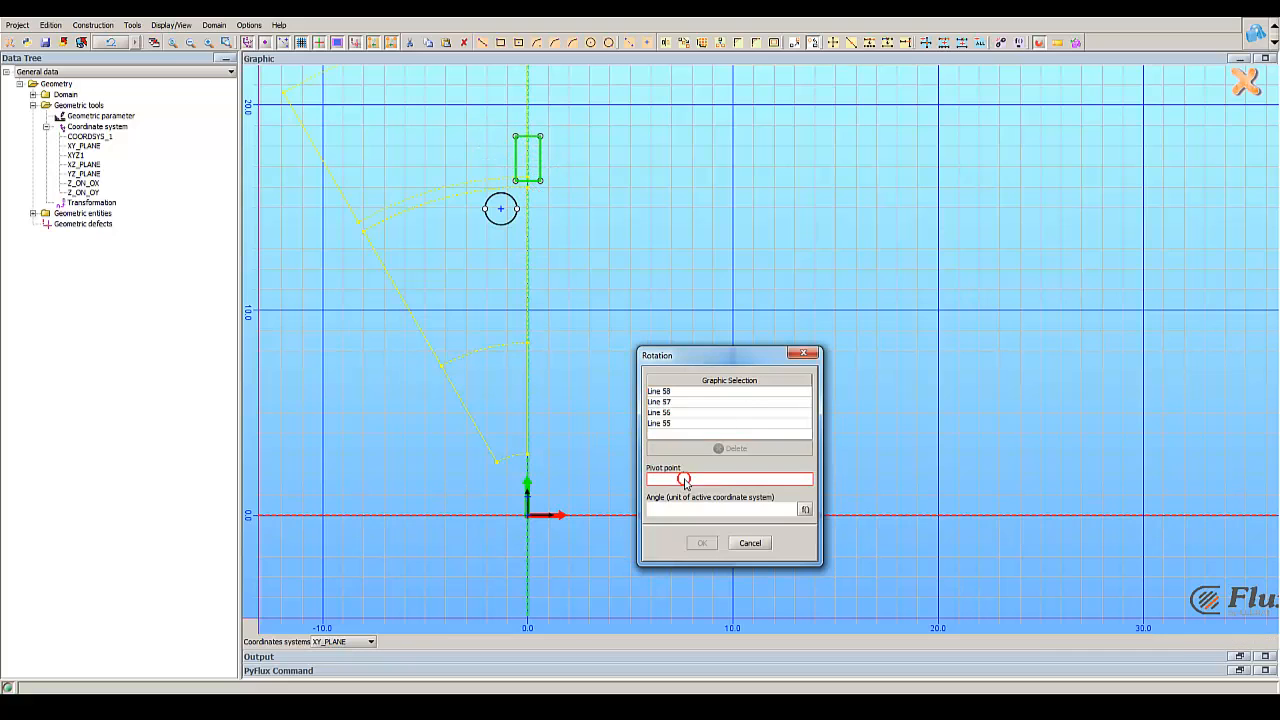
click(528, 517)
click(682, 511)
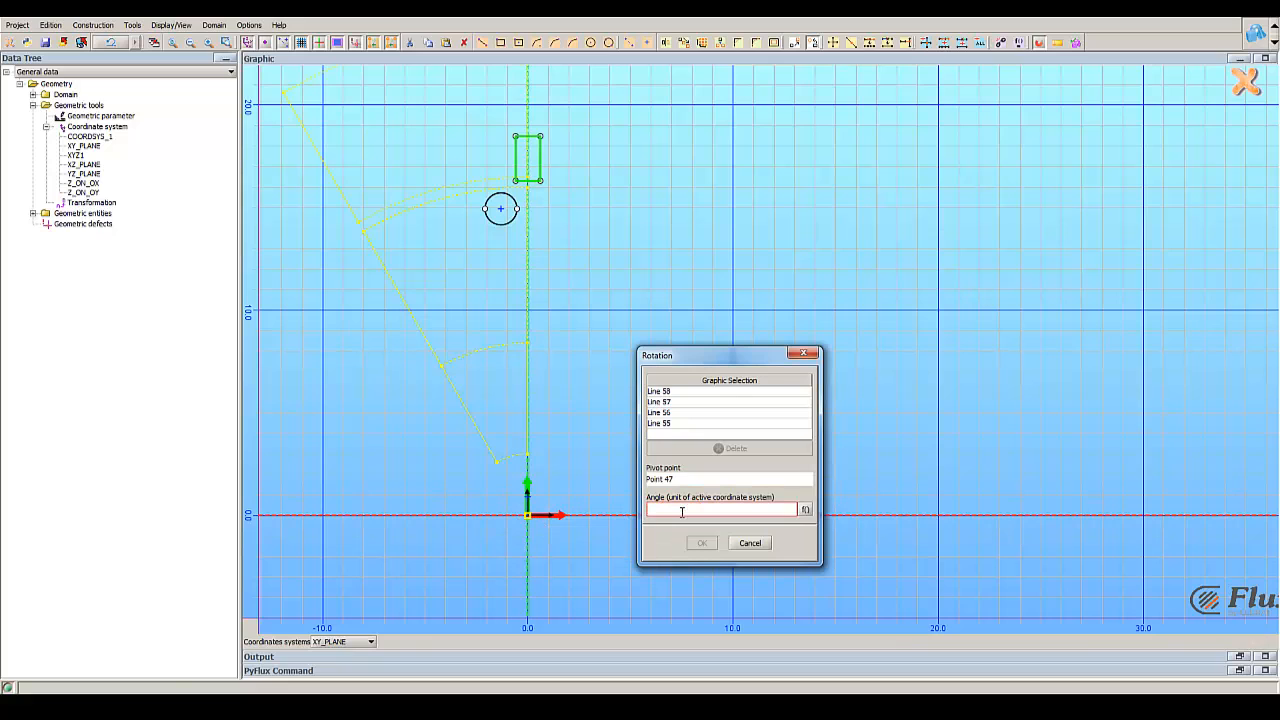
text(5)
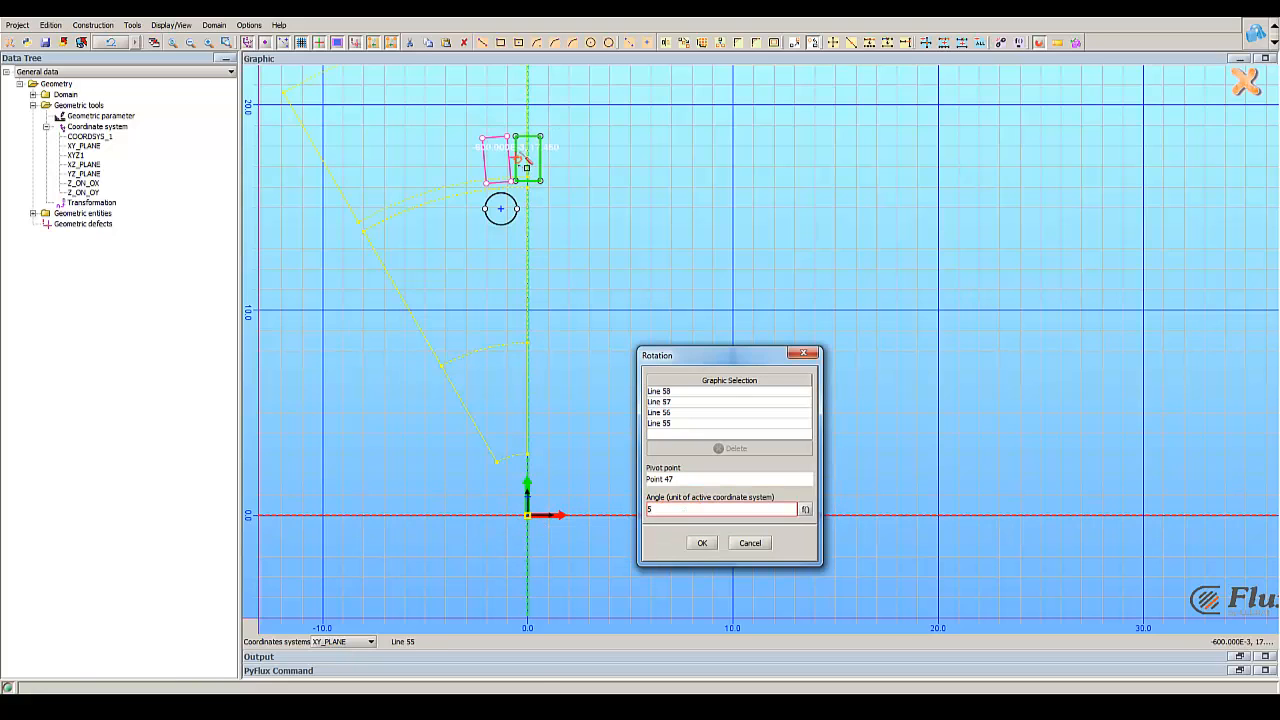
click(701, 543)
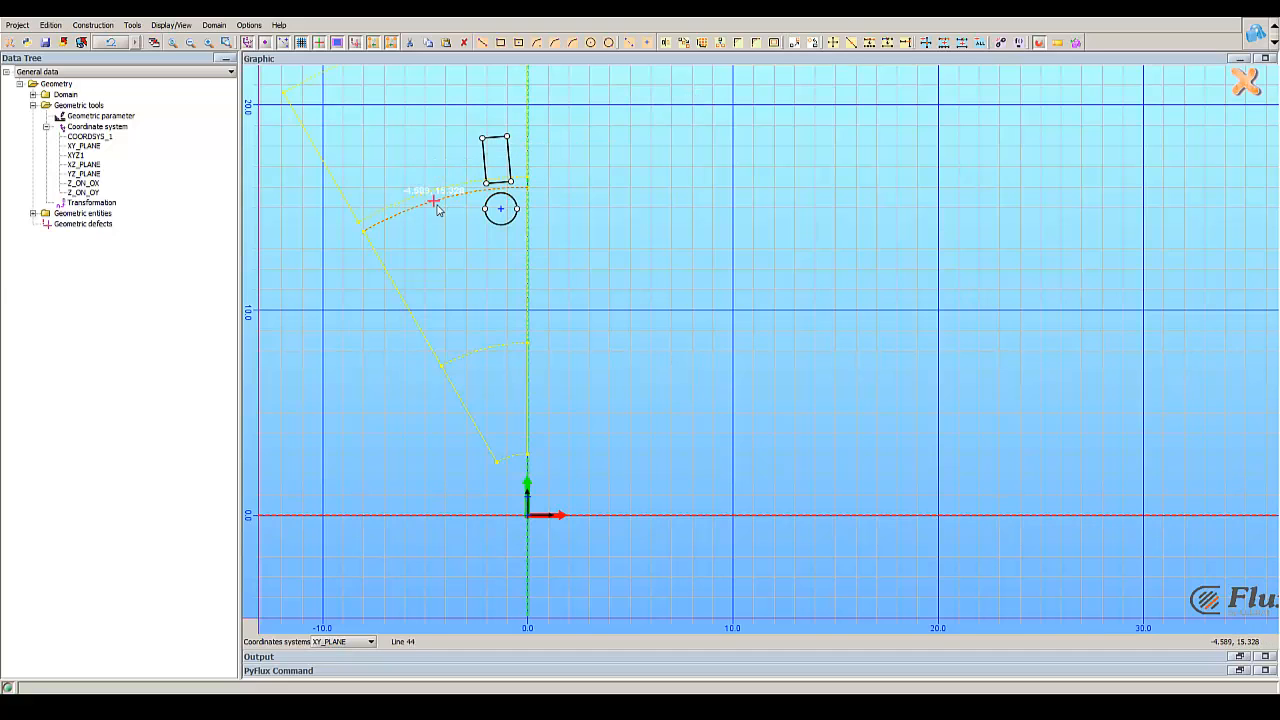
Step: Create a circular repetition of the rectangle and circle about the origin point with an angle of 10 and 2 repetitions
click(95, 25)
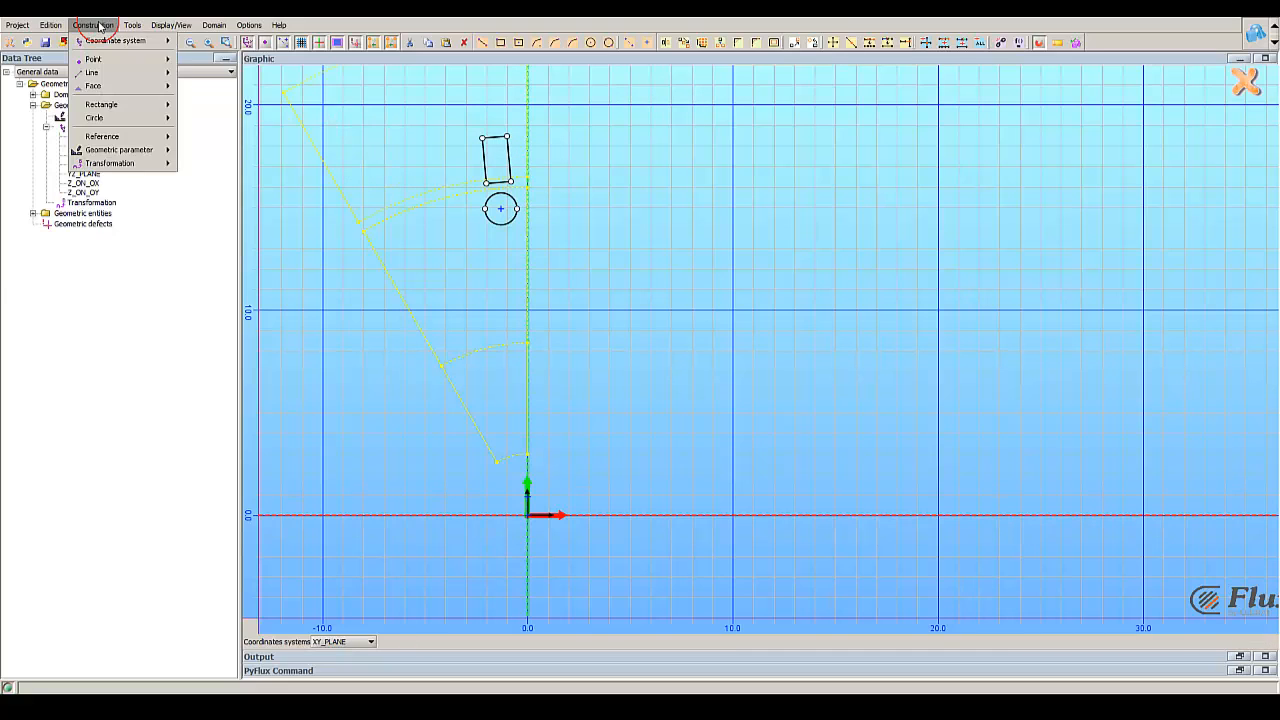
click(132, 25)
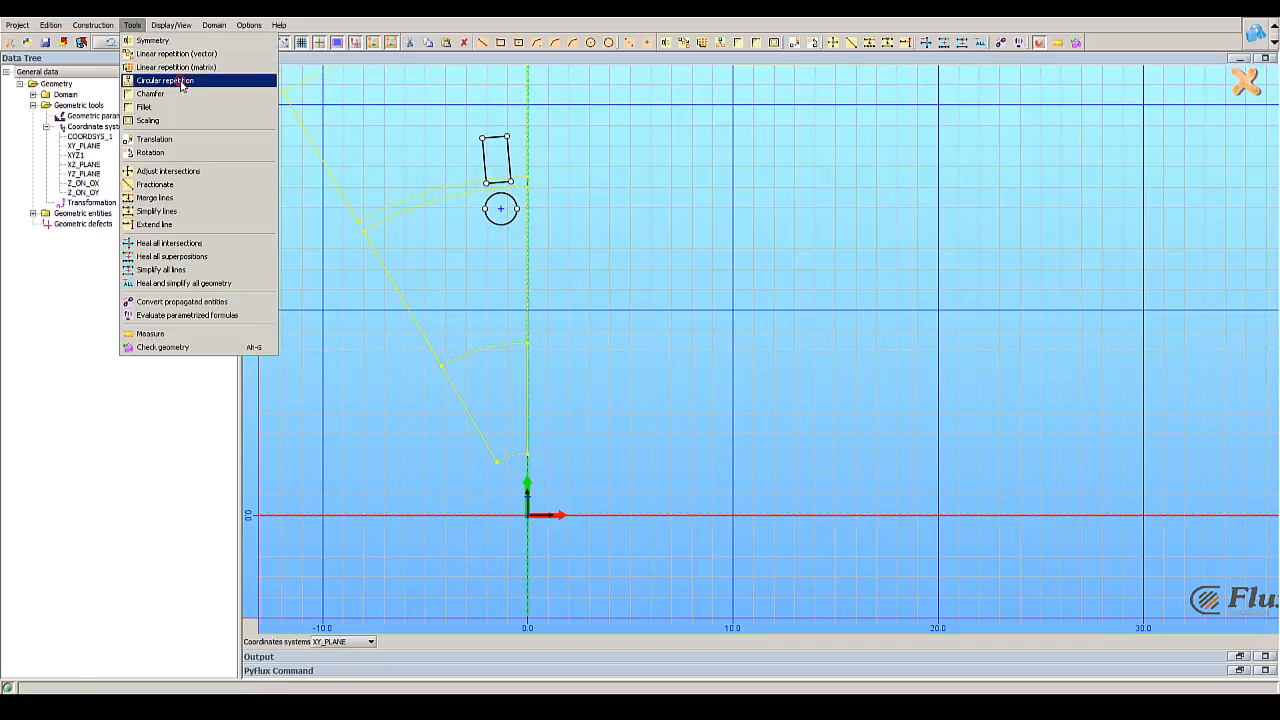
click(181, 84)
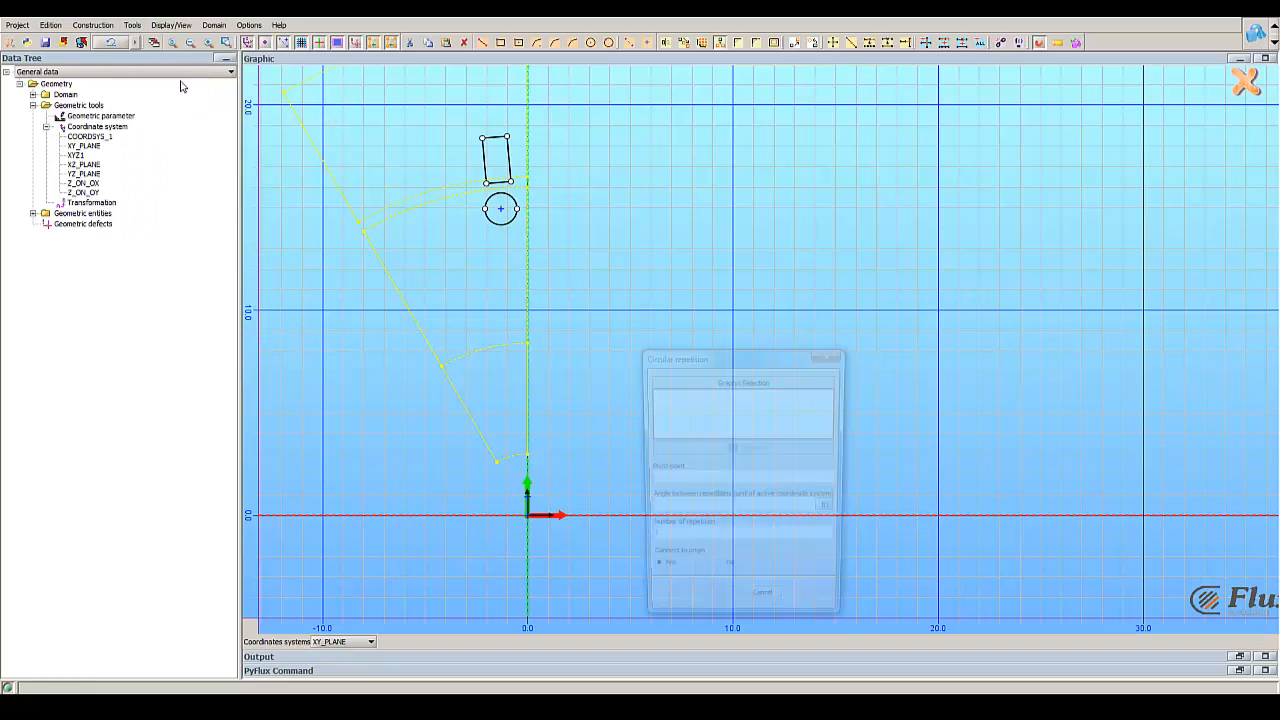
click(499, 138)
click(484, 160)
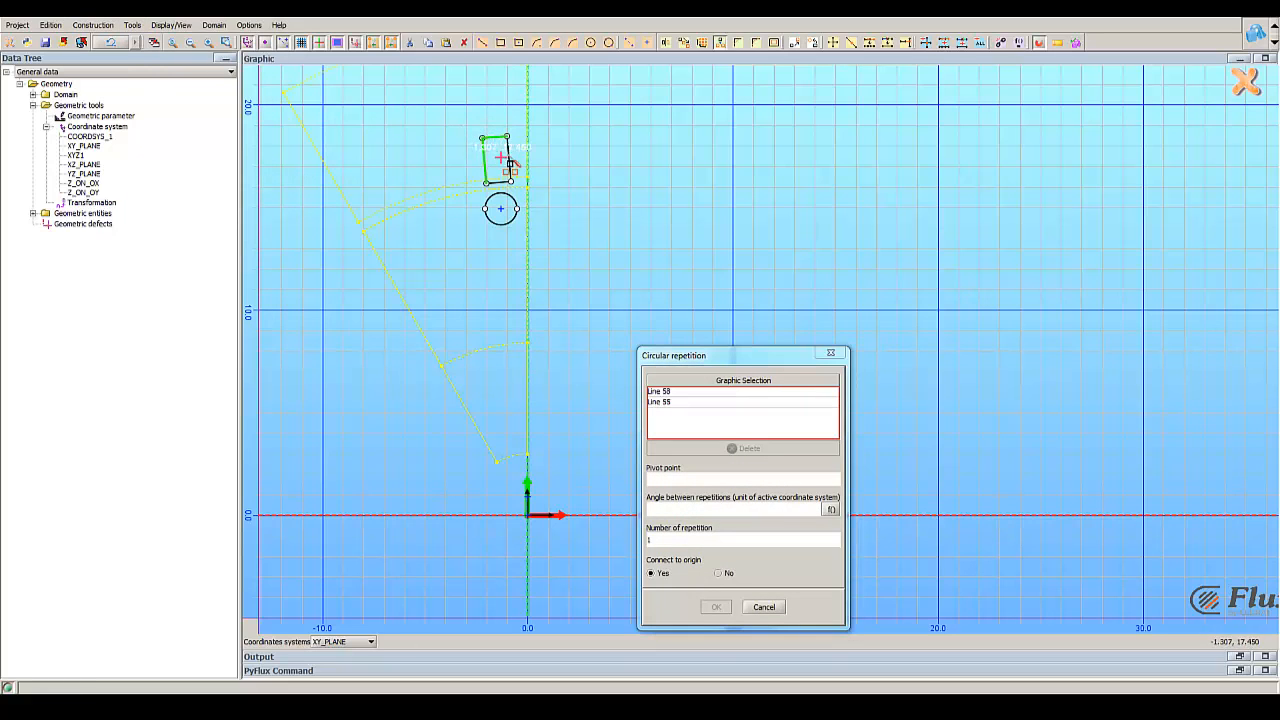
click(511, 162)
click(497, 183)
click(512, 218)
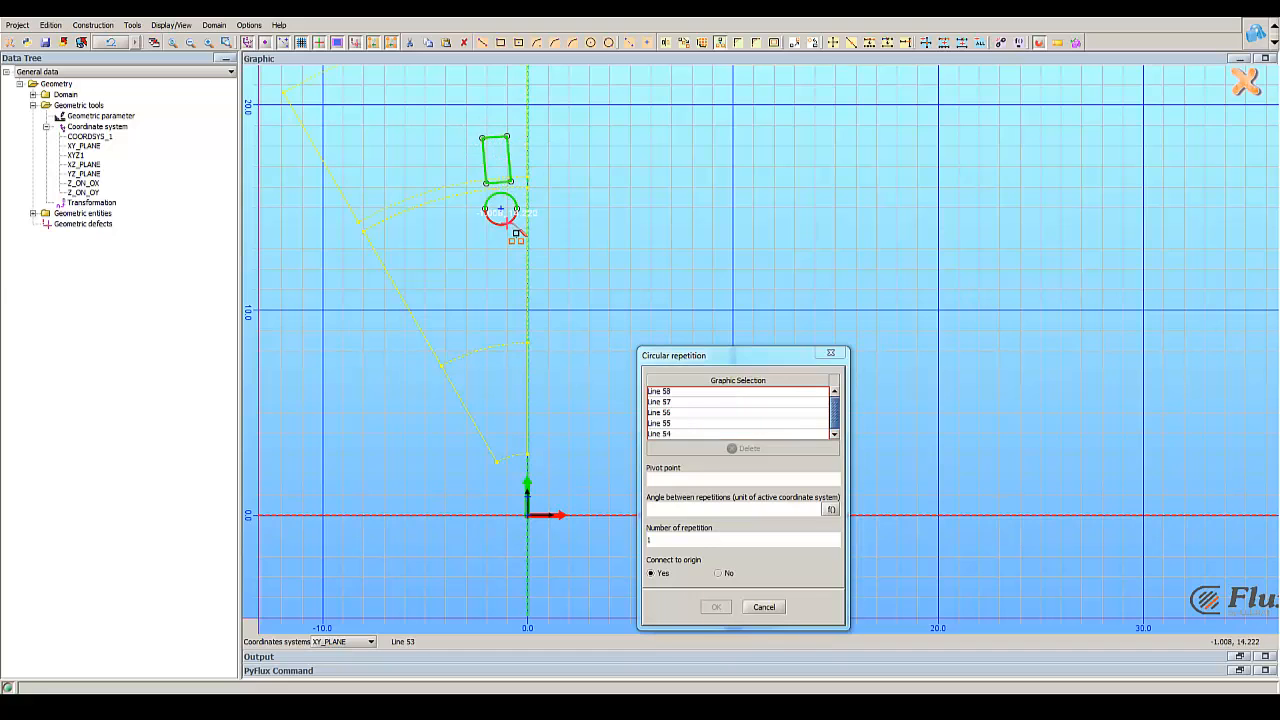
click(683, 483)
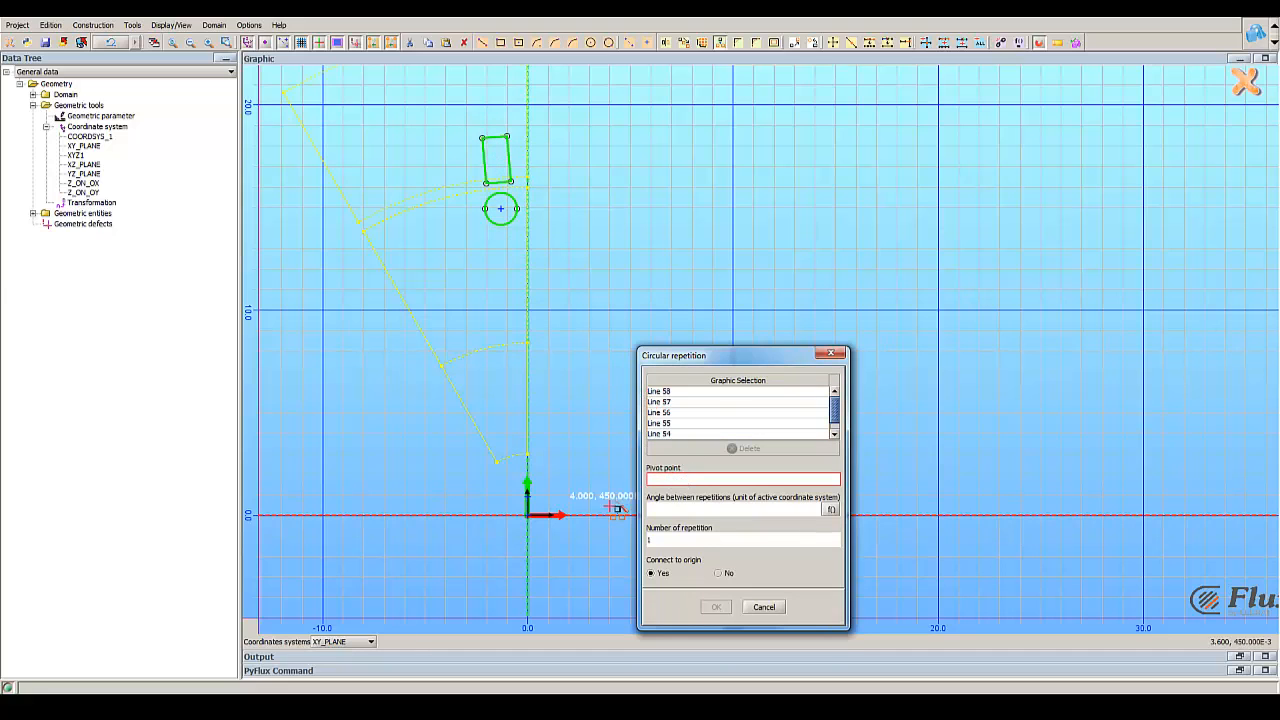
click(527, 515)
click(679, 511)
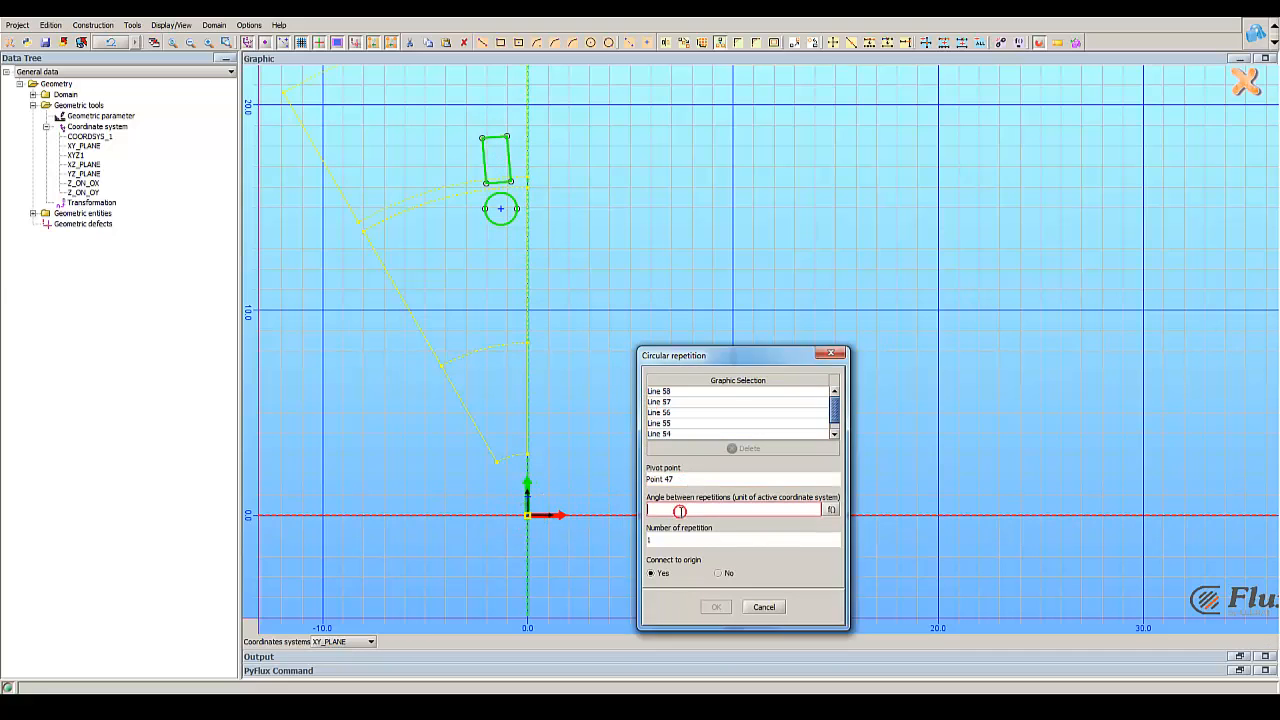
text(10)
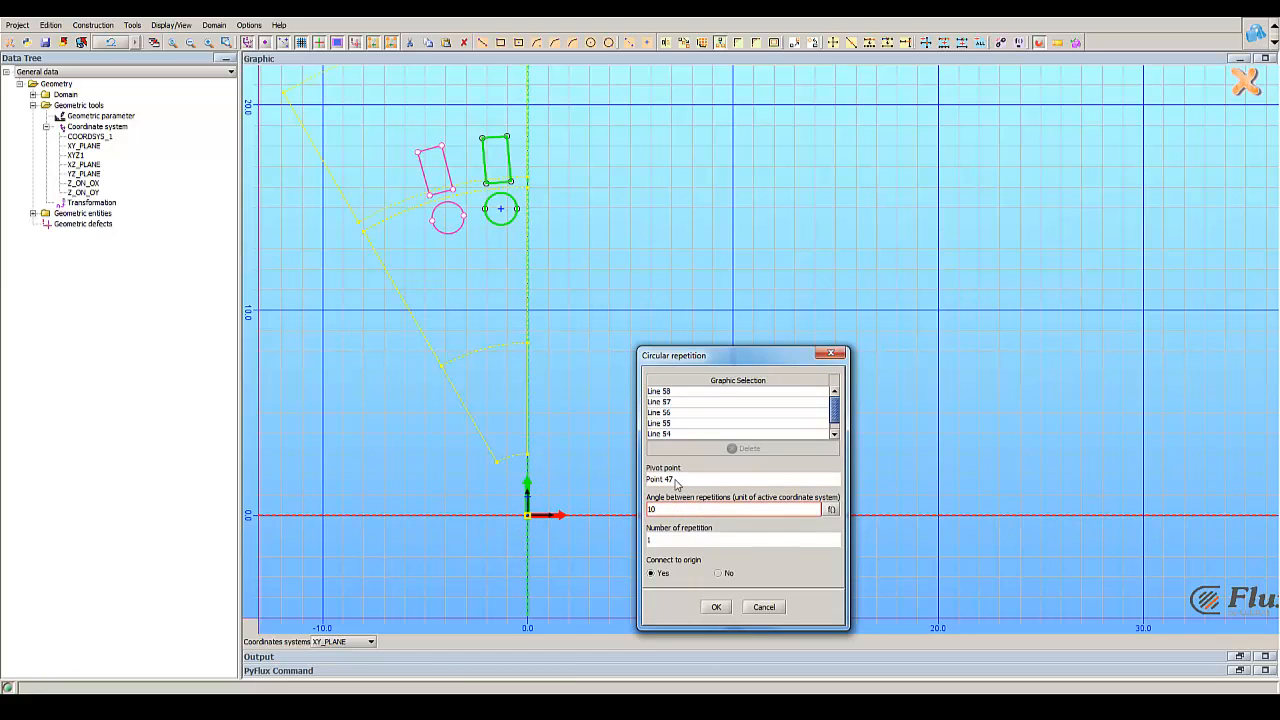
drag(672, 544, 630, 544)
text(2)
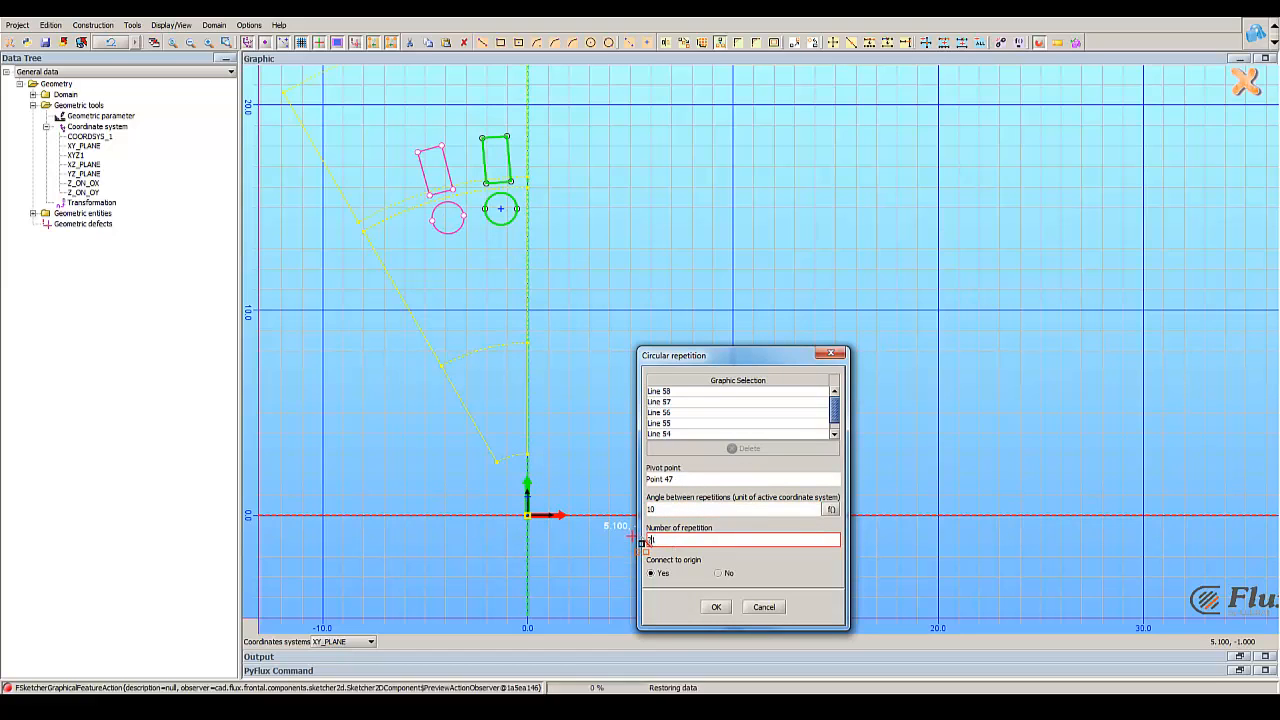
key(Delete)
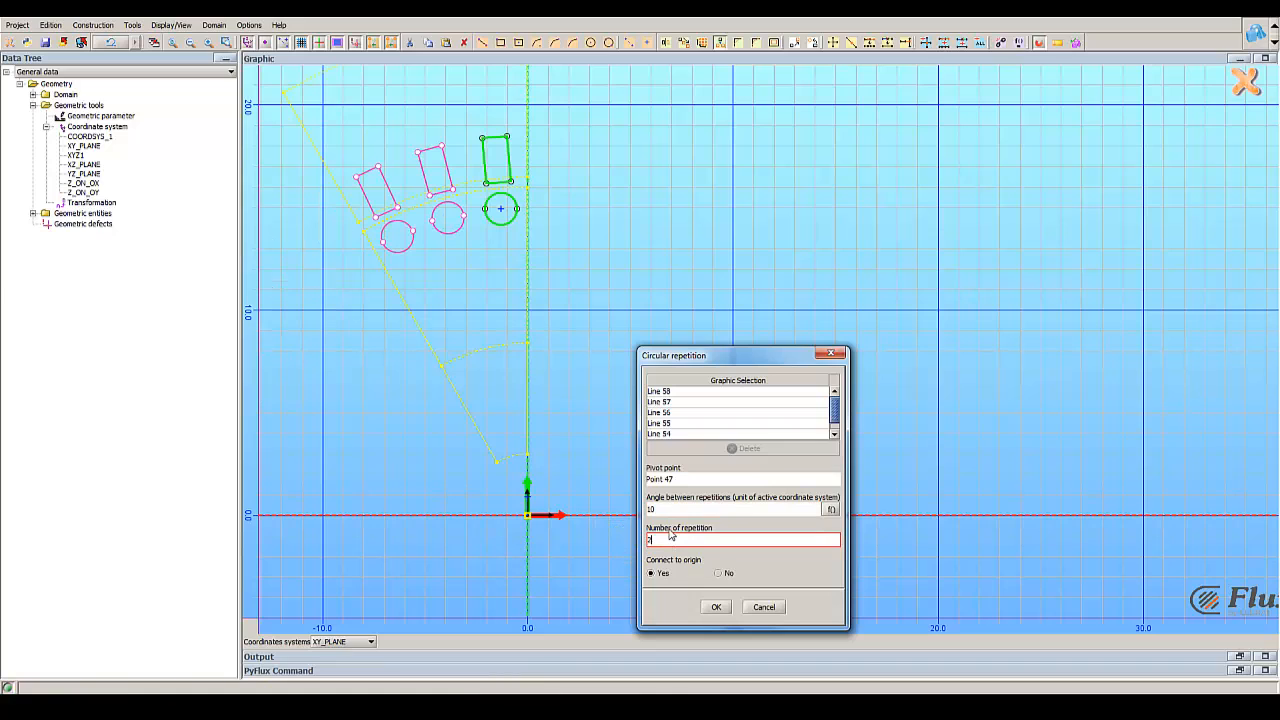
click(716, 607)
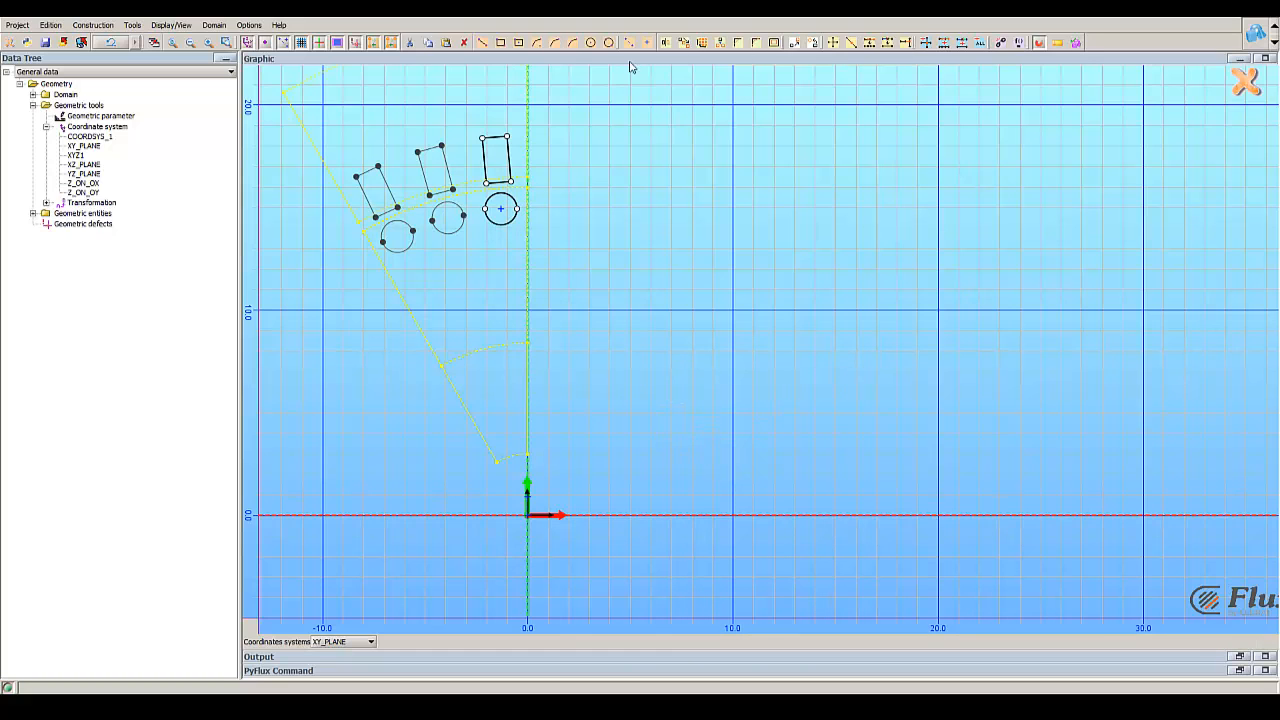
Step: Draw an arc centred at the origin from (0, 16.5) on the vertical axis to about (-8.25, 14.289) on the slanted edge
scroll(547, 138, up, 1)
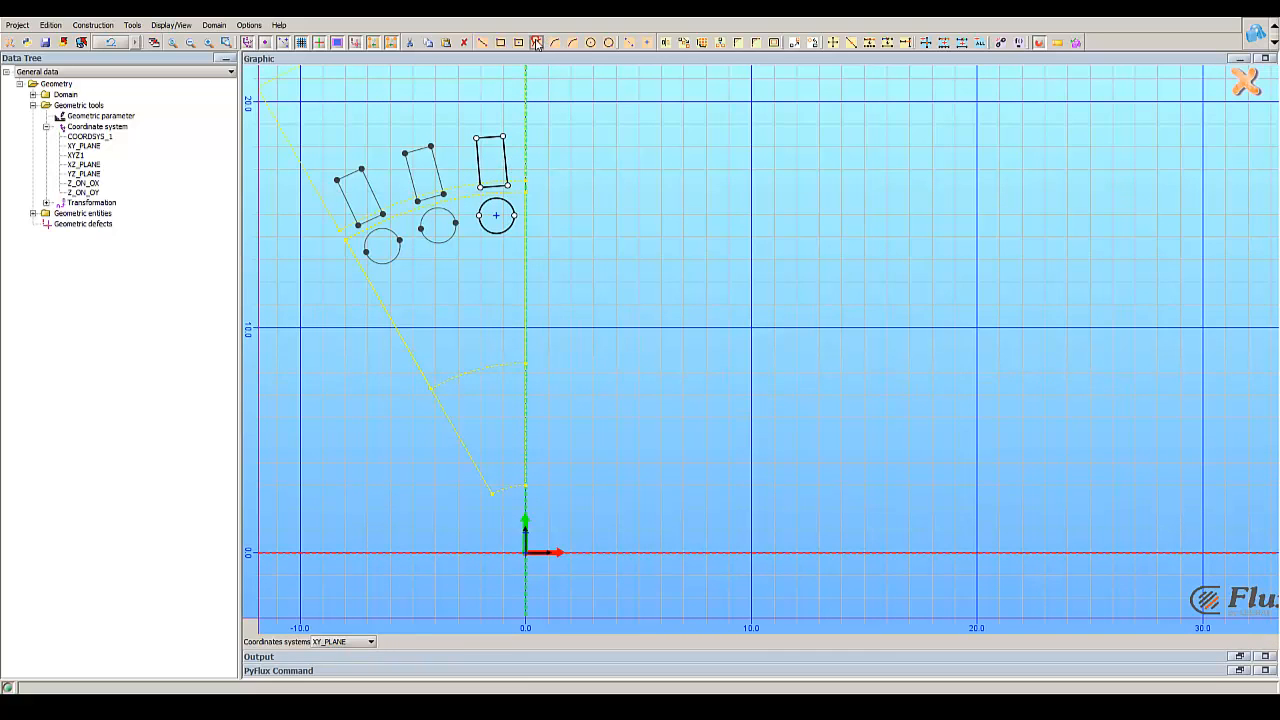
scroll(540, 515, up, 3)
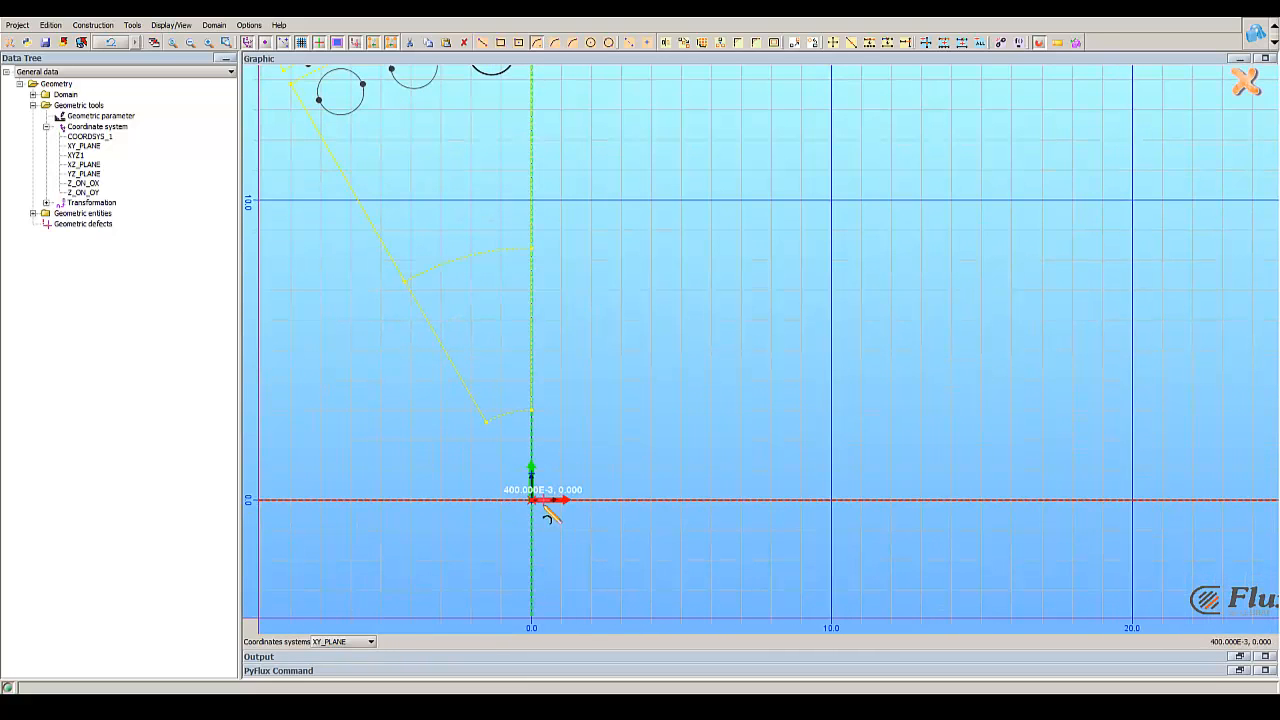
click(532, 502)
right_drag(546, 293, 495, 574)
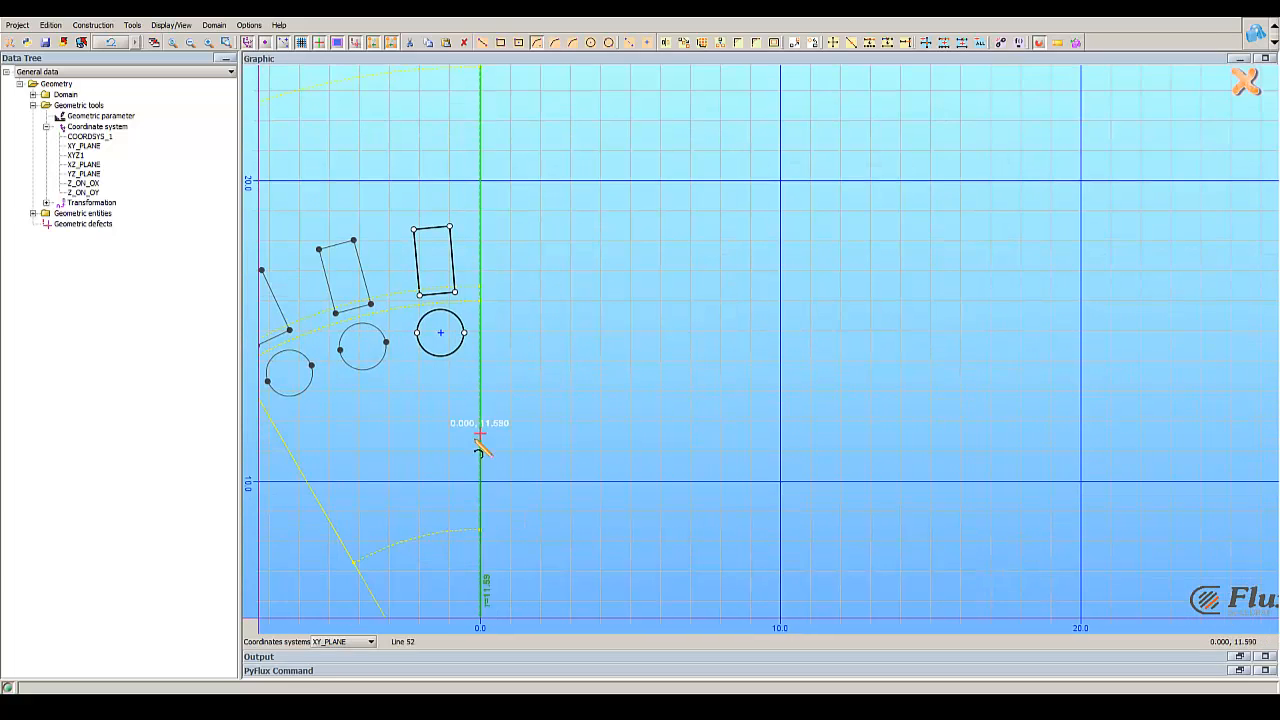
right_drag(509, 320, 666, 366)
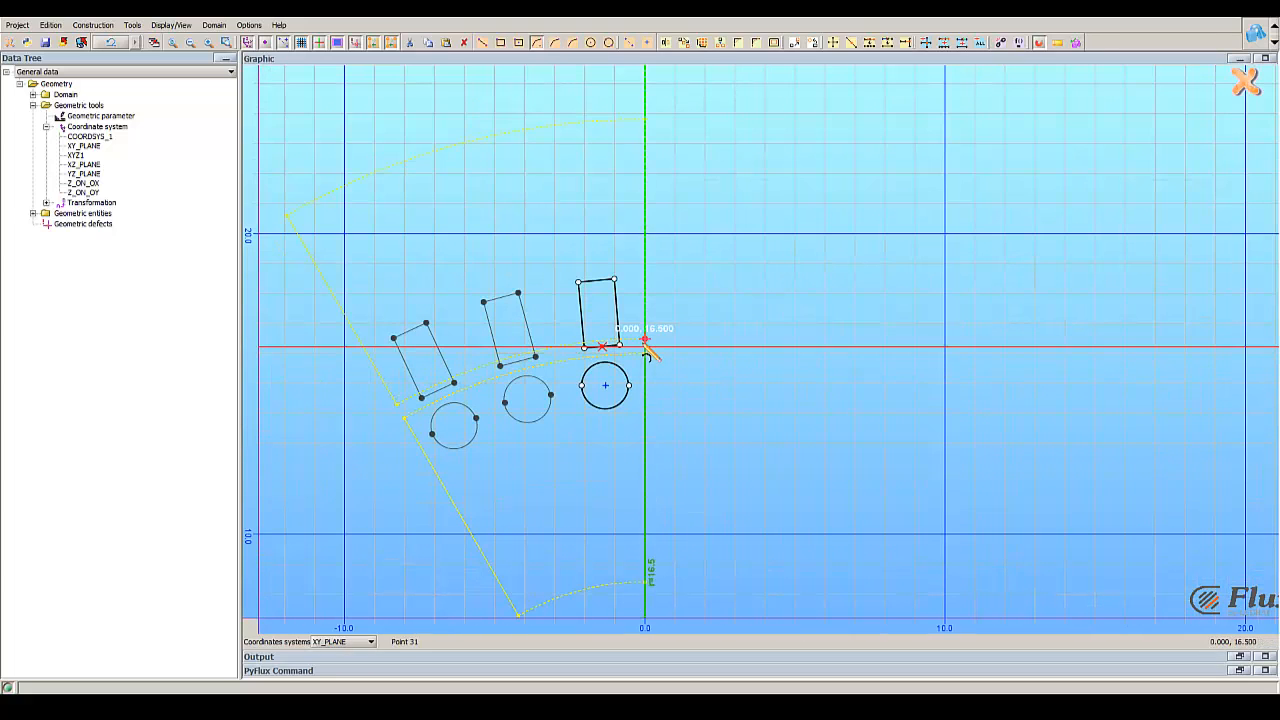
click(645, 342)
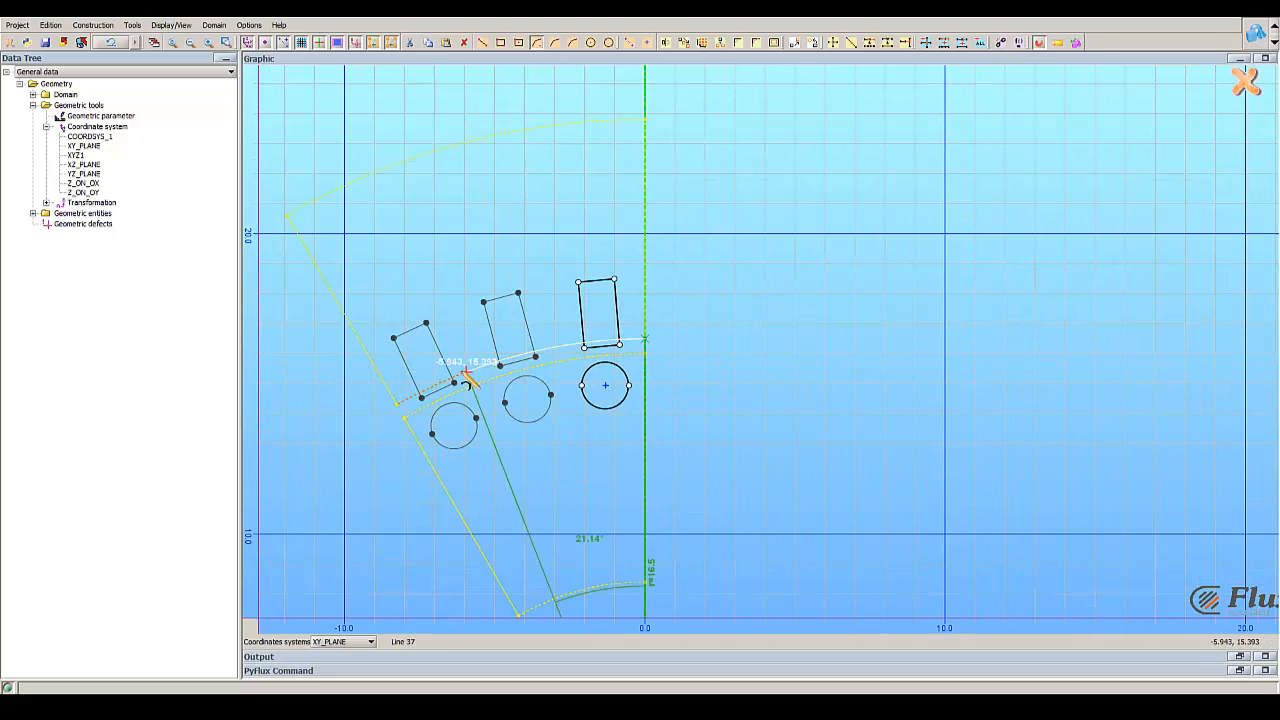
click(395, 396)
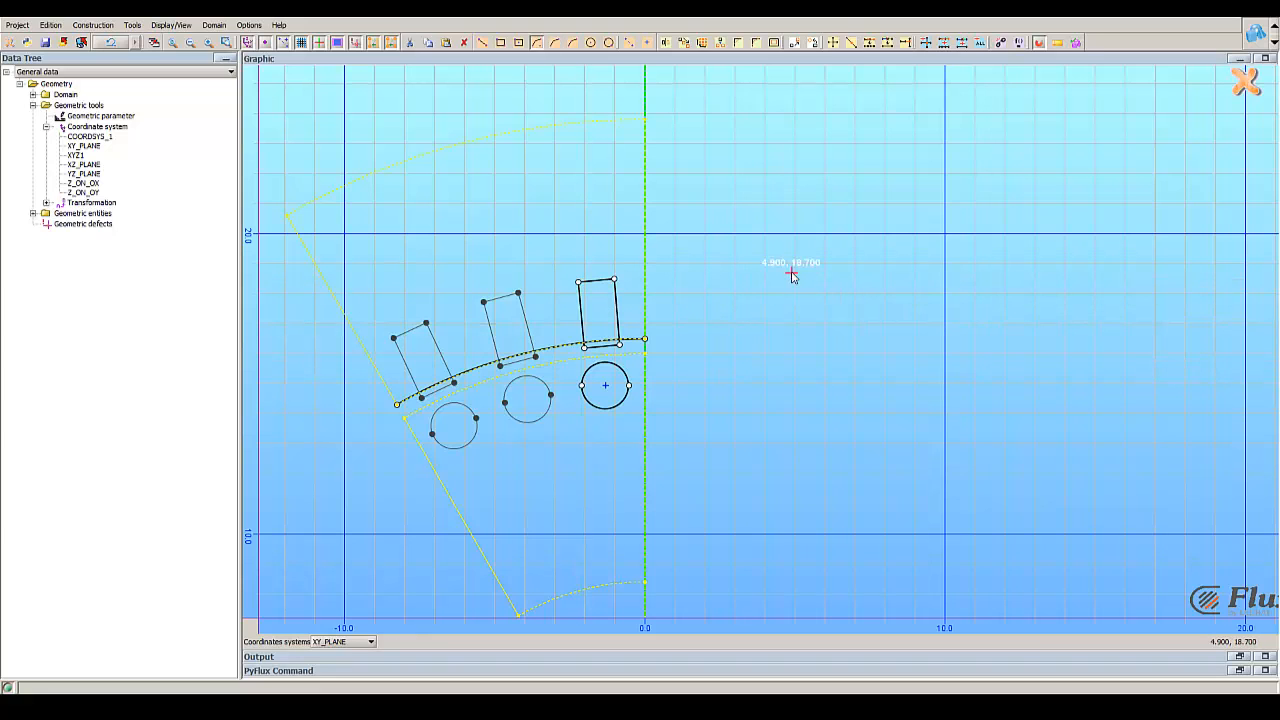
Step: Heal all sketch geometry where the arc crosses the rectangles, then delete the rectangle corner points below the arc
scroll(628, 374, up, 5)
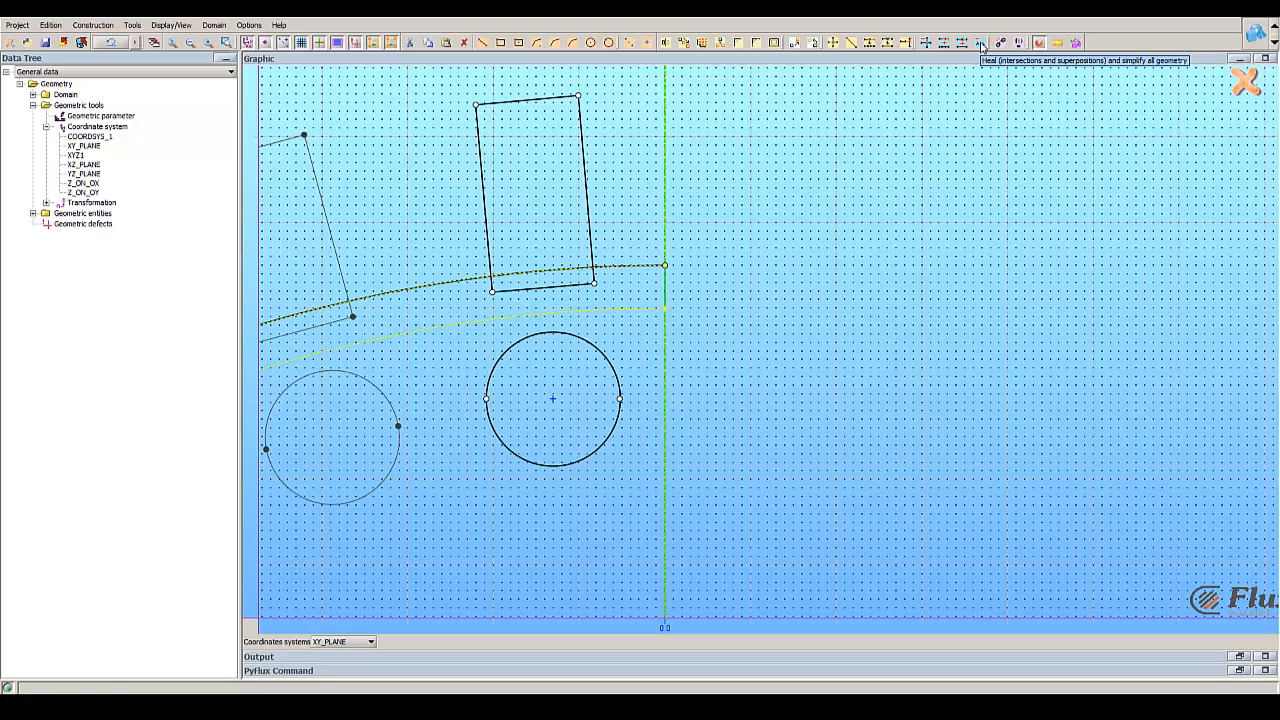
click(981, 43)
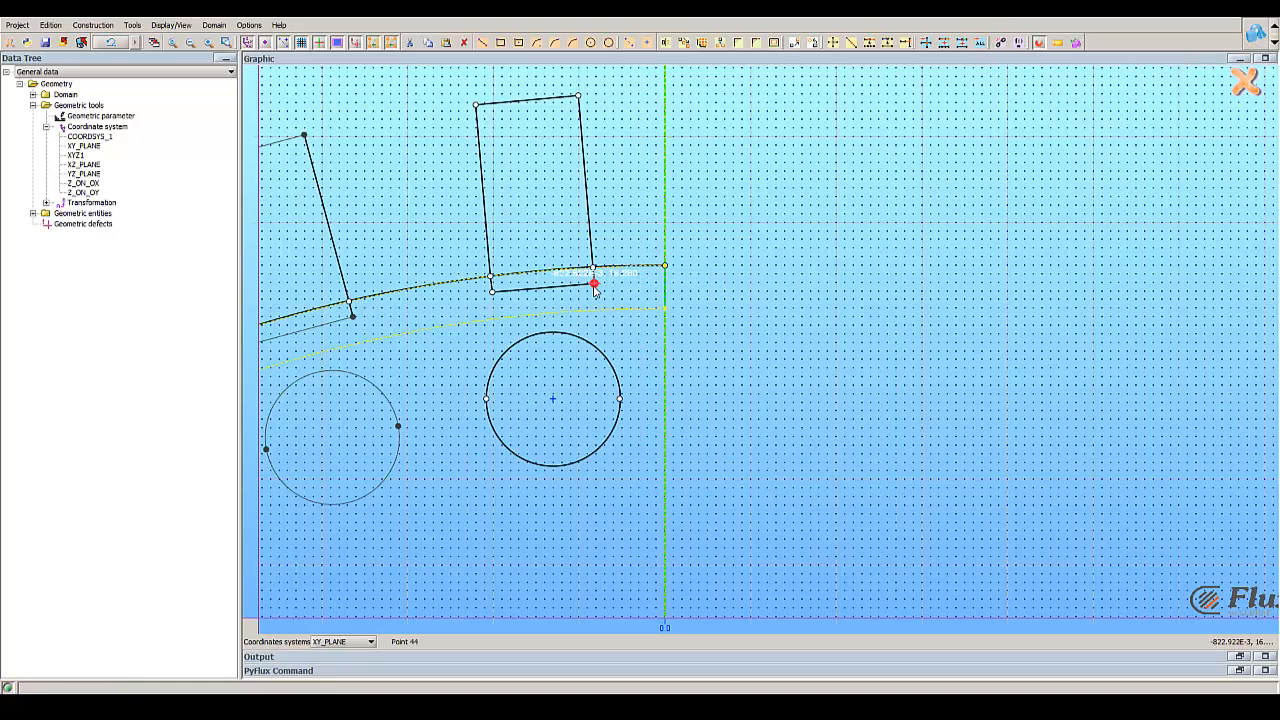
key(Delete)
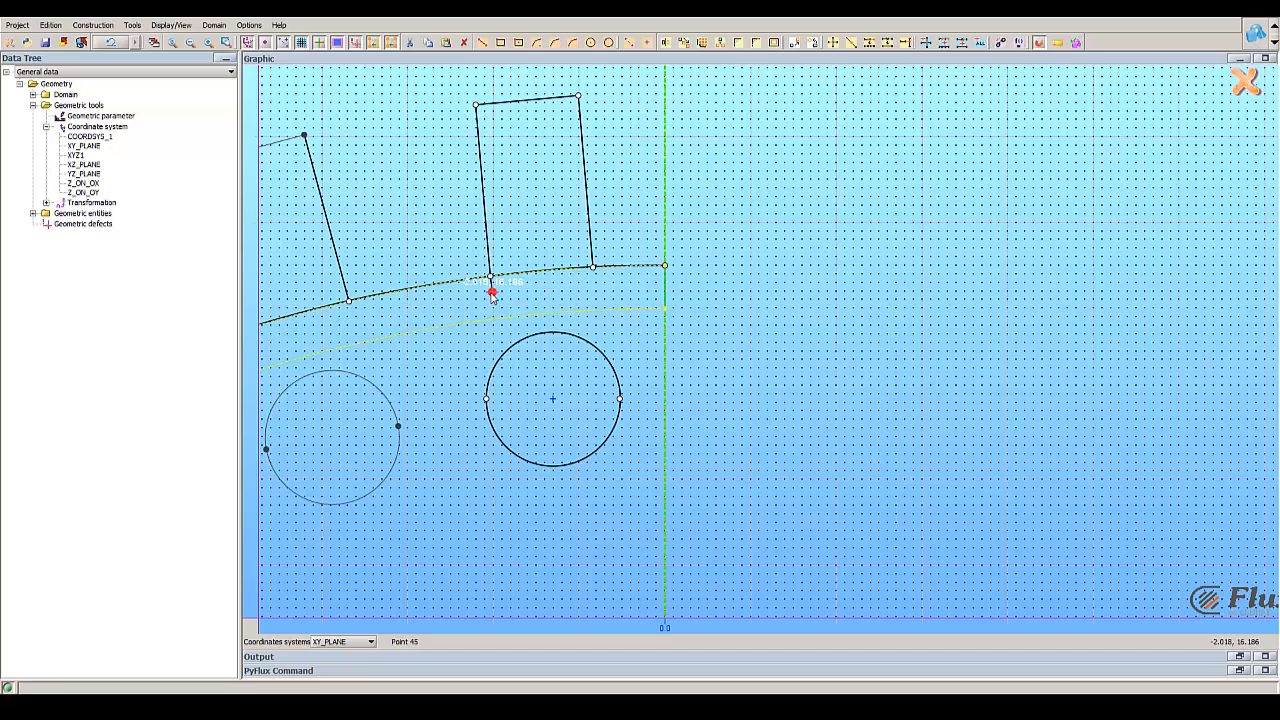
scroll(551, 289, up, 3)
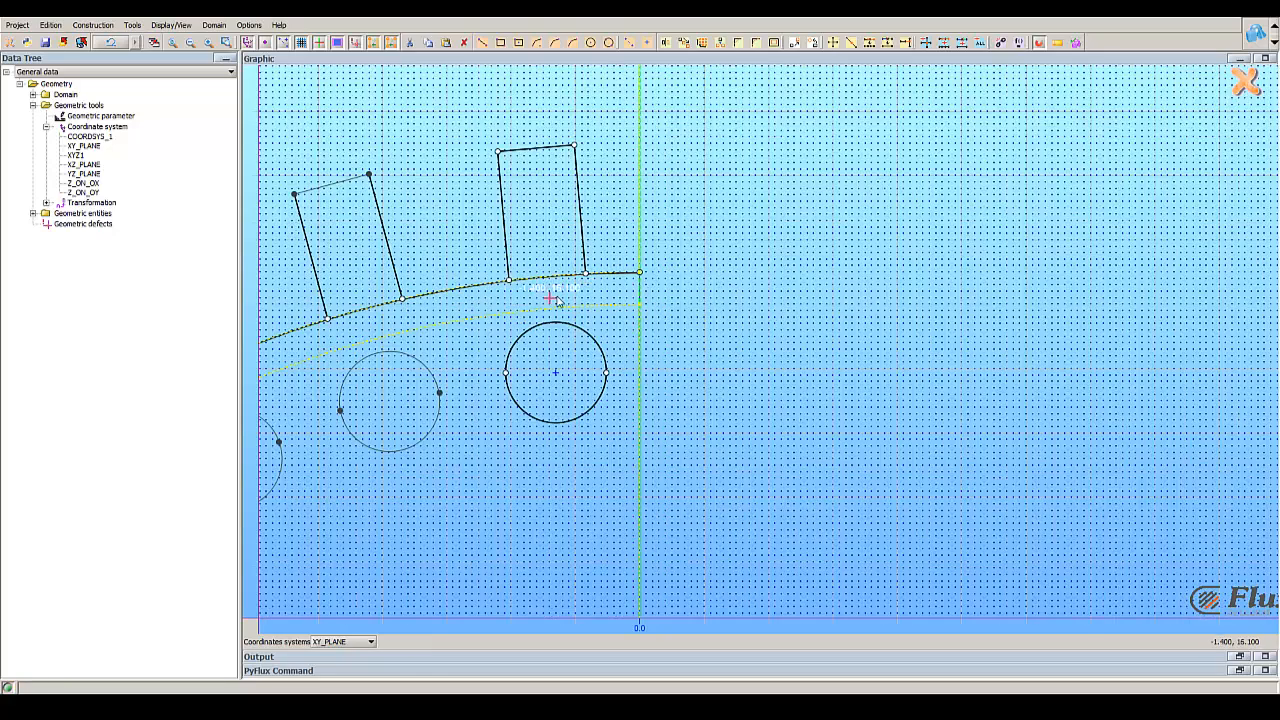
scroll(465, 302, down, 3)
scroll(651, 312, up, 1)
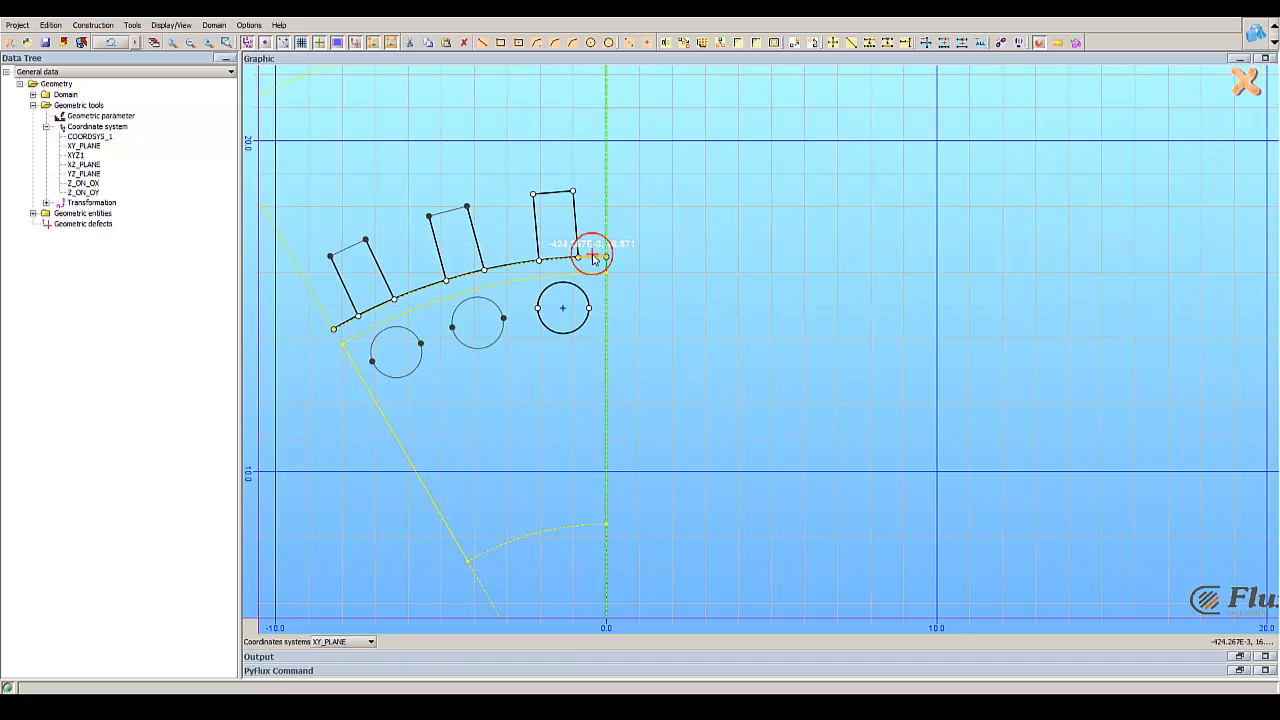
Step: Delete the arc segments beside and between the three rectangles, then exit the sketch
click(530, 262)
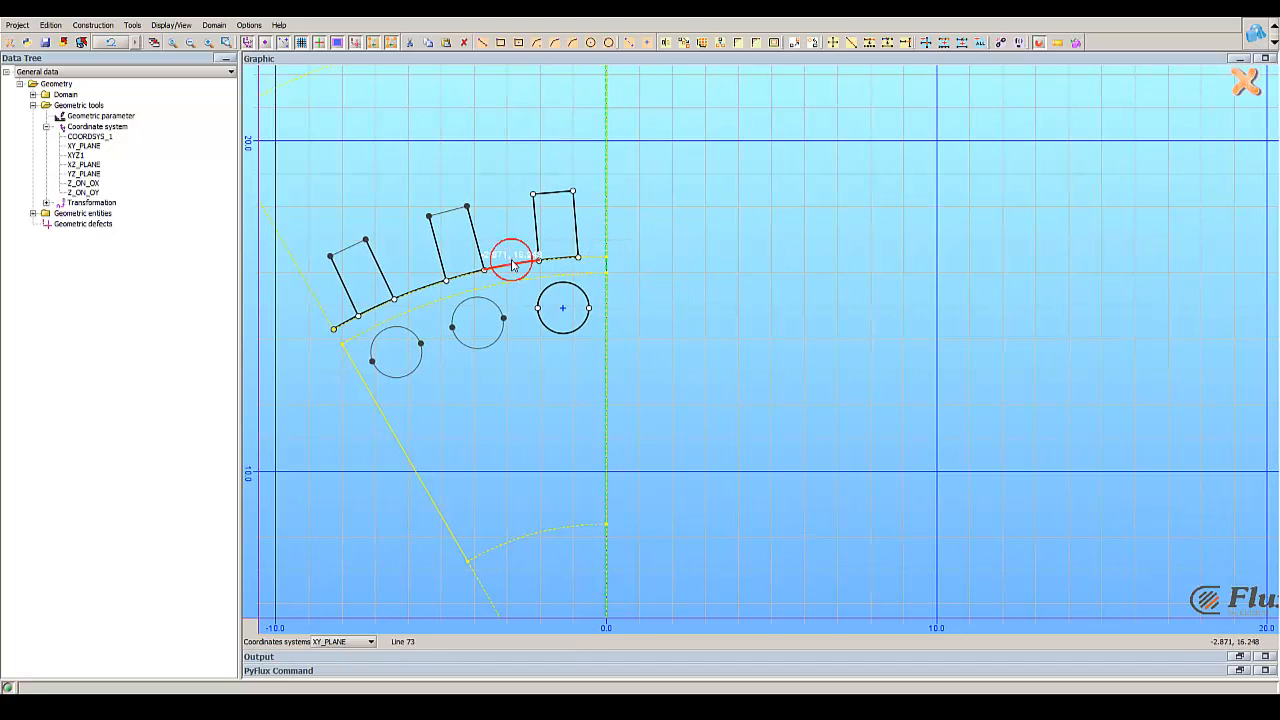
click(416, 296)
click(340, 322)
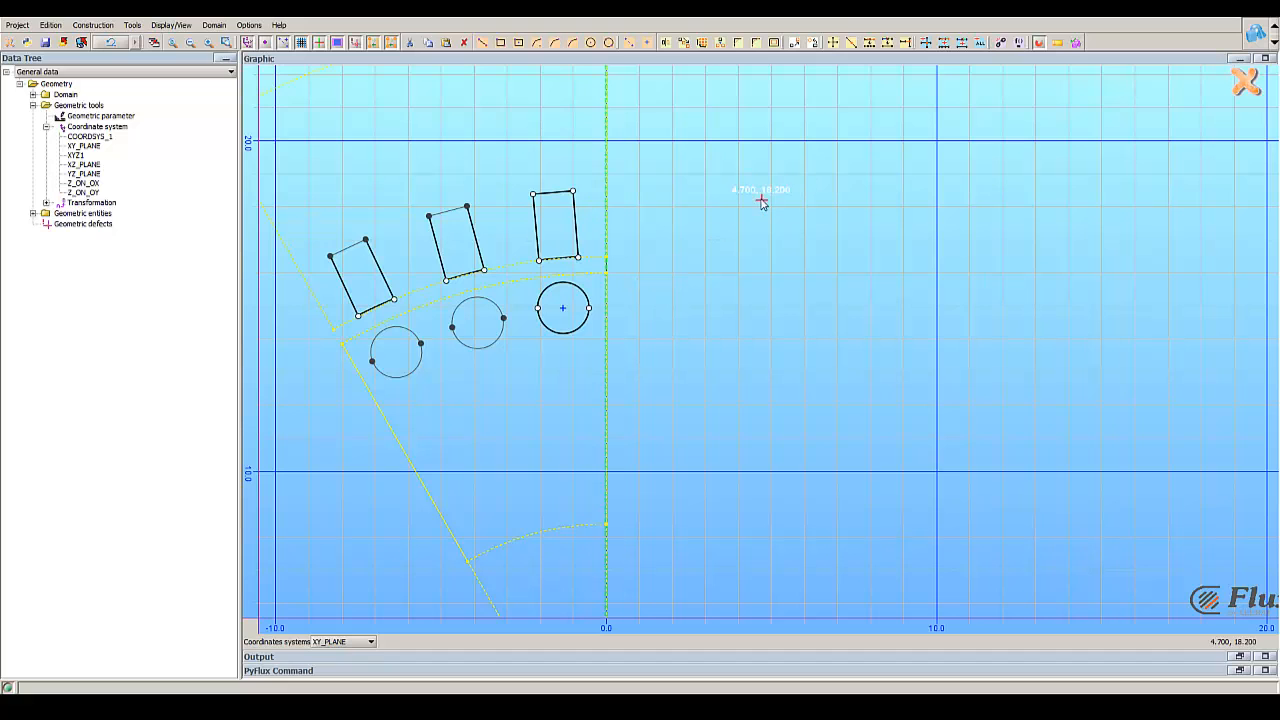
click(1248, 81)
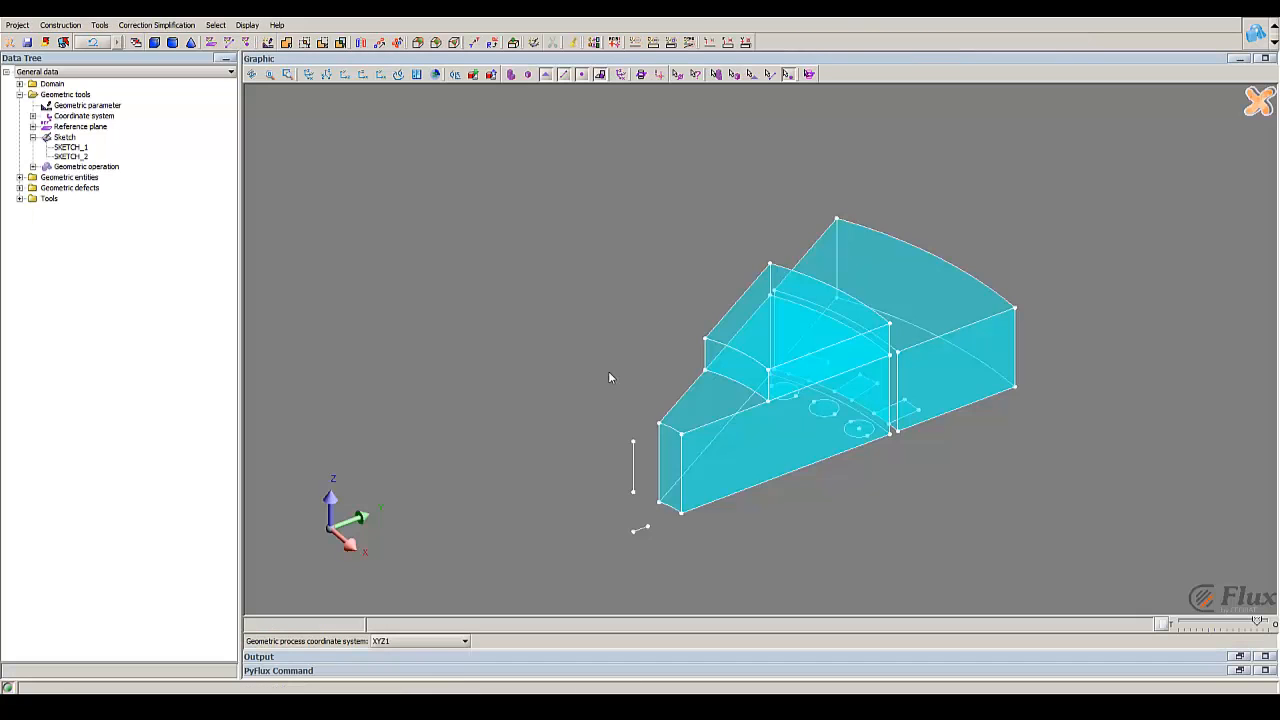
Step: Start a new extrusion and choose SKETCH_2 as its source sketch
mouse_move(838, 383)
middle_down()
mouse_move(820, 354)
mouse_move(811, 181)
mouse_move(841, 366)
middle_up()
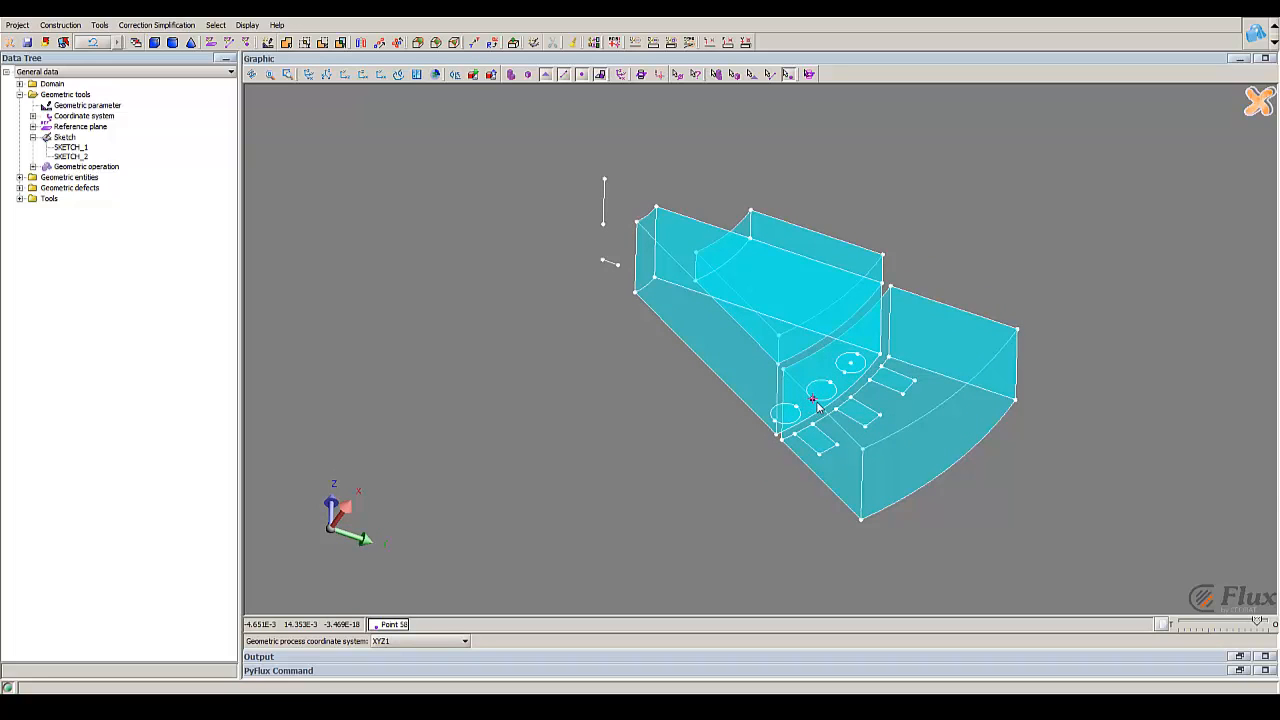
middle_drag(801, 303, 678, 498)
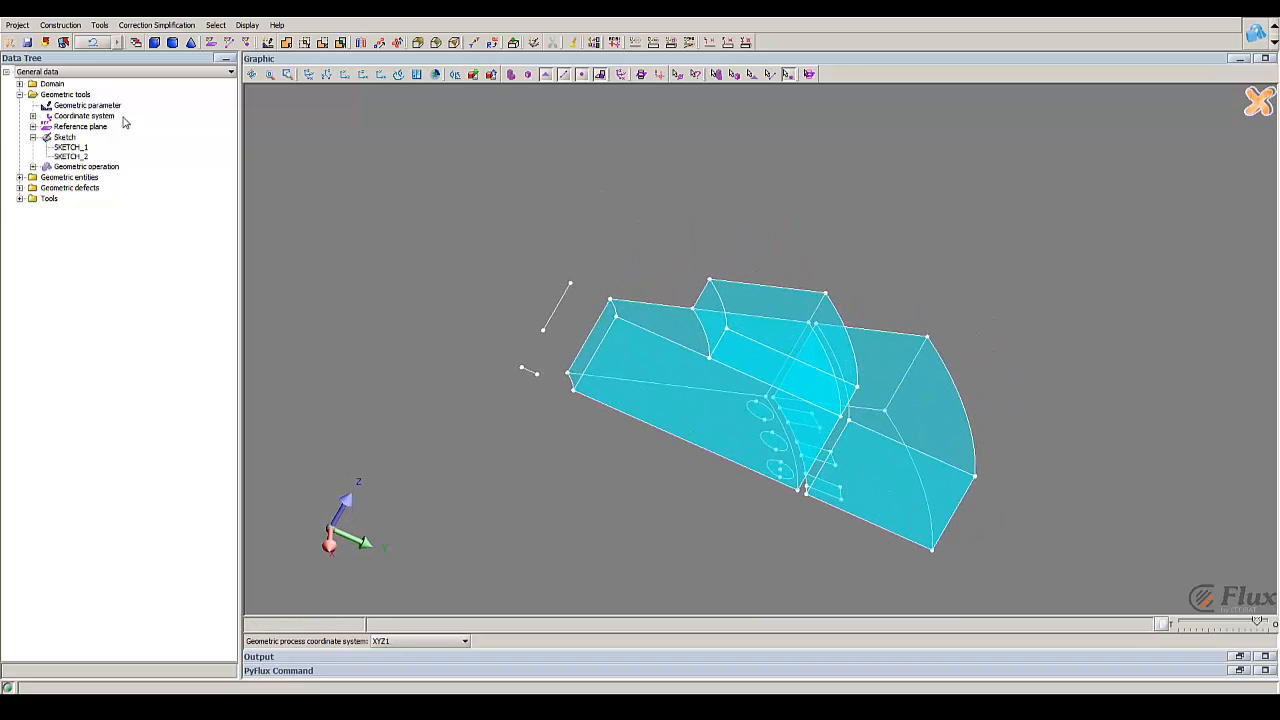
click(99, 26)
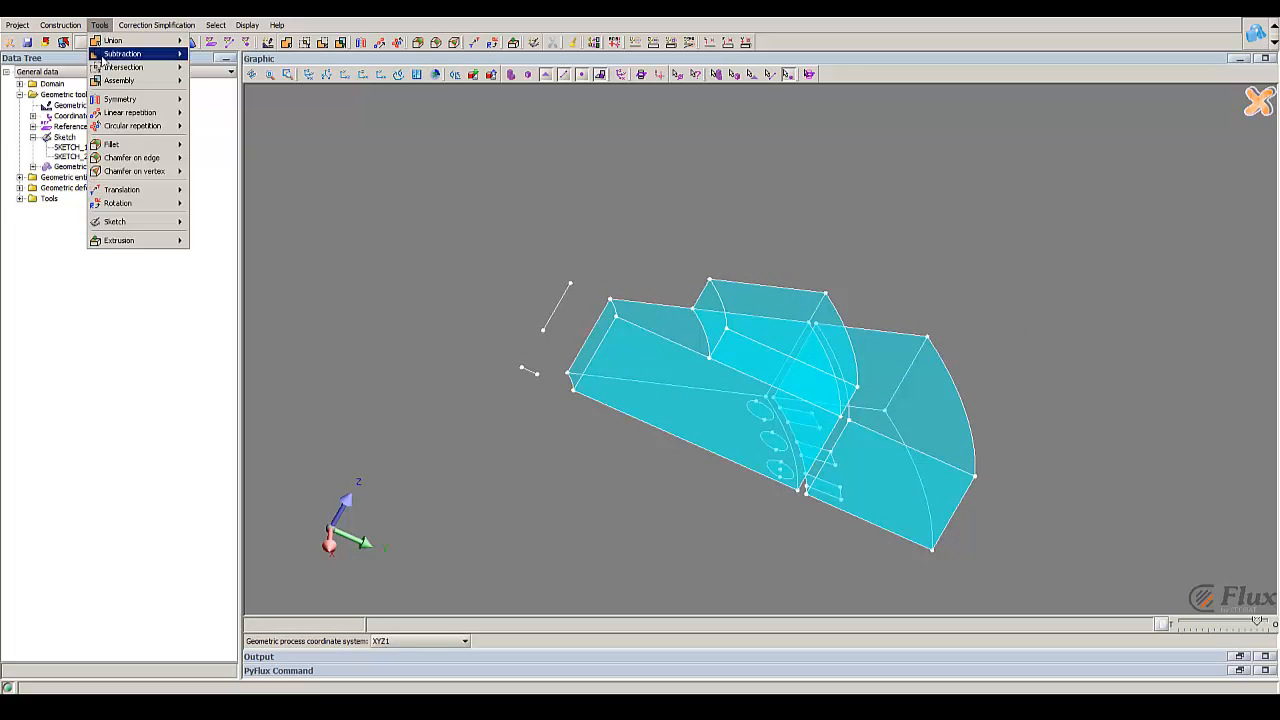
mouse_move(150, 241)
click(214, 241)
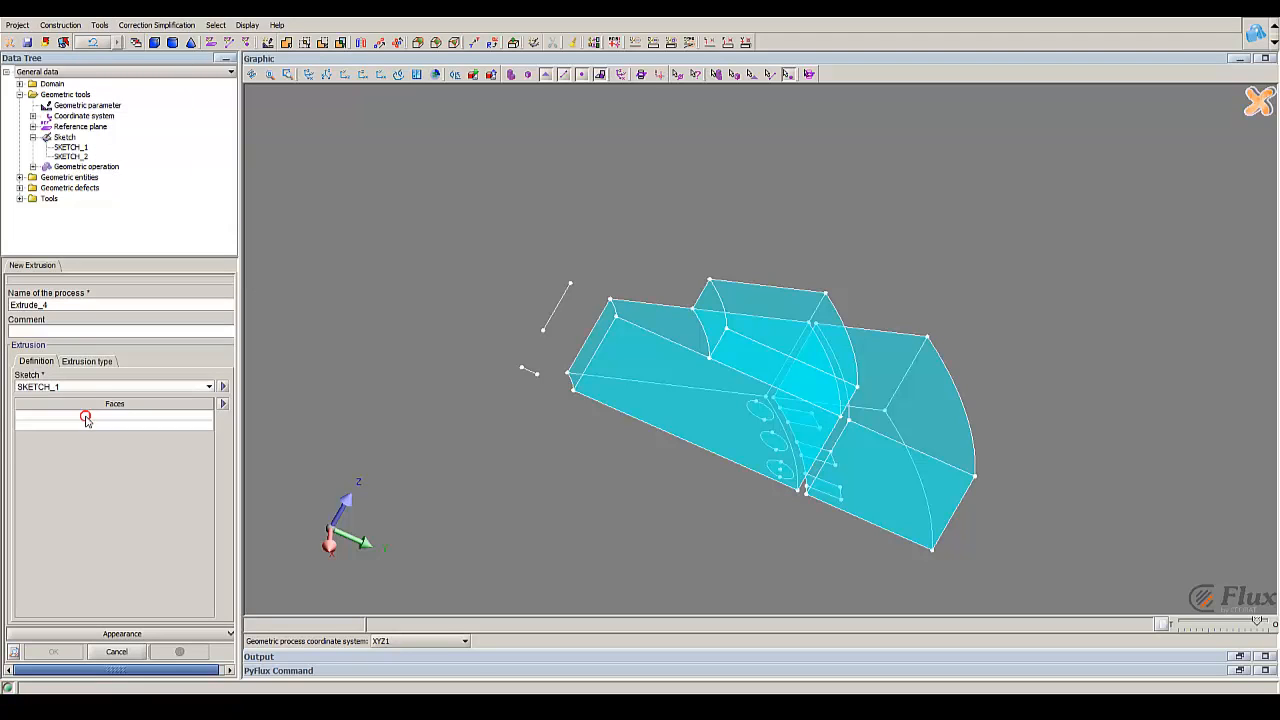
click(86, 418)
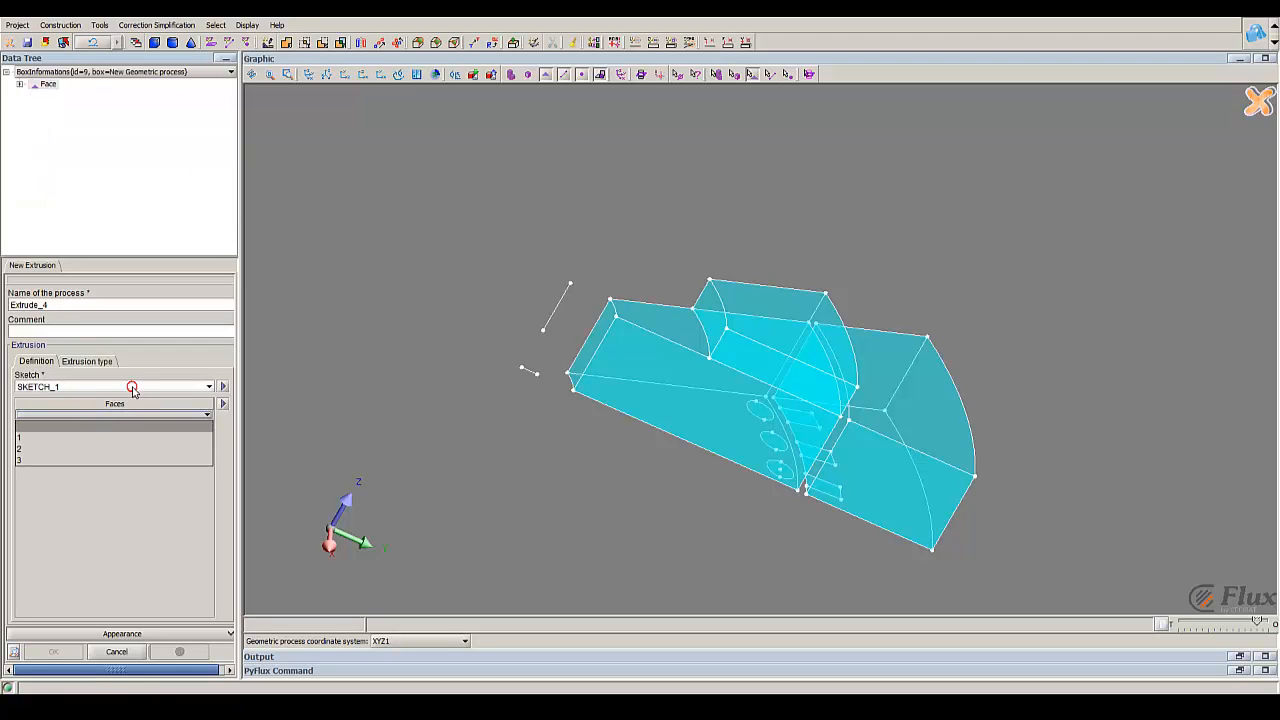
click(133, 389)
click(101, 418)
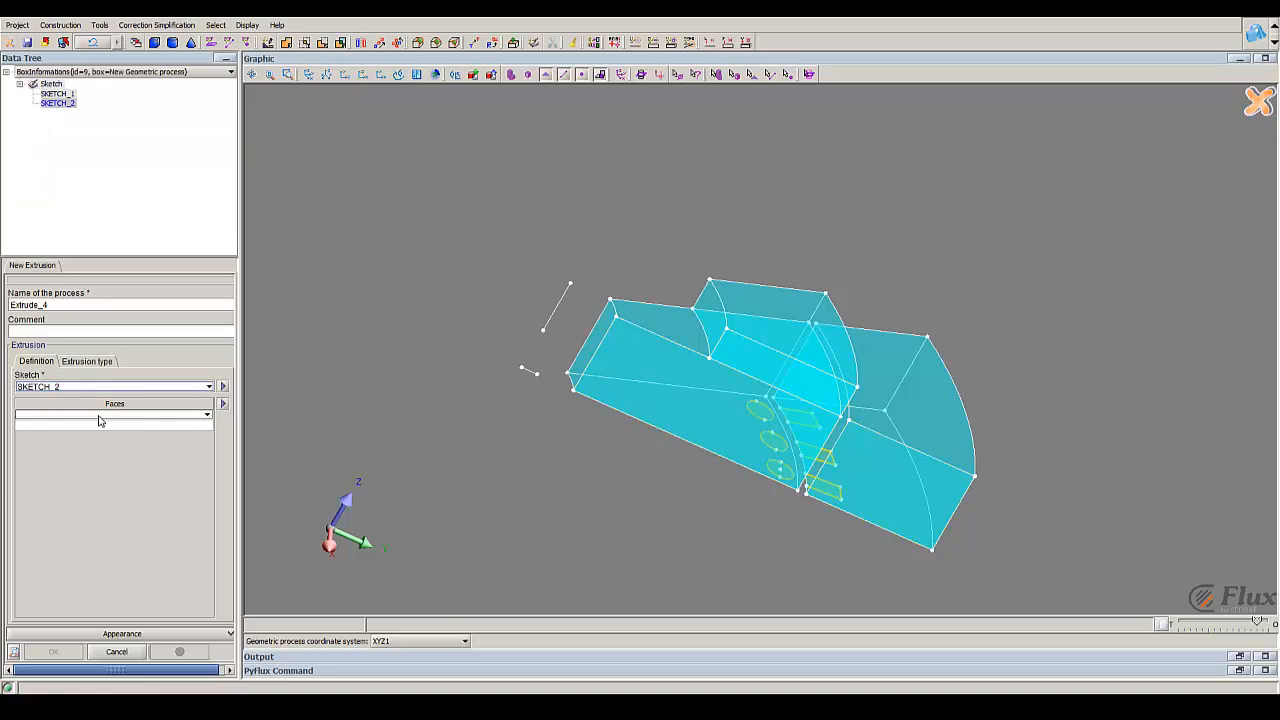
Step: Select the three circular faces of SKETCH_2 as the faces to extrude
click(98, 416)
drag(795, 405, 870, 131)
click(825, 338)
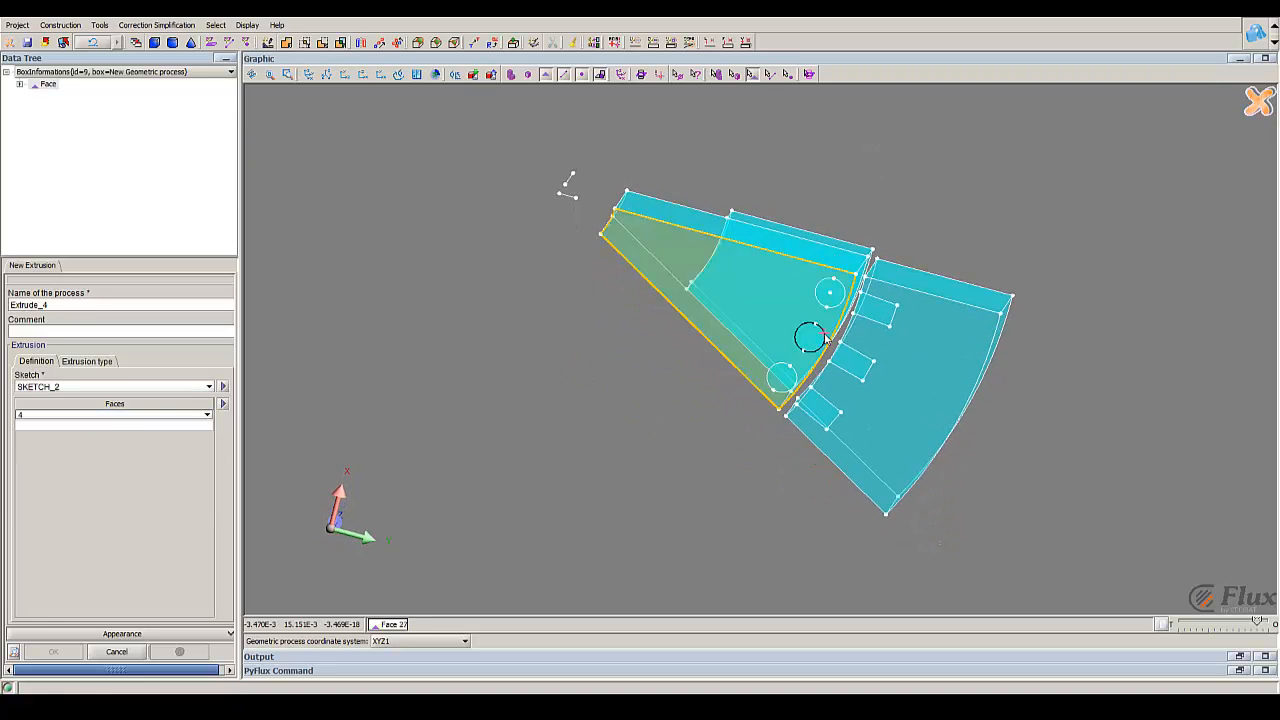
scroll(826, 299, up, 3)
drag(1258, 625, 1268, 623)
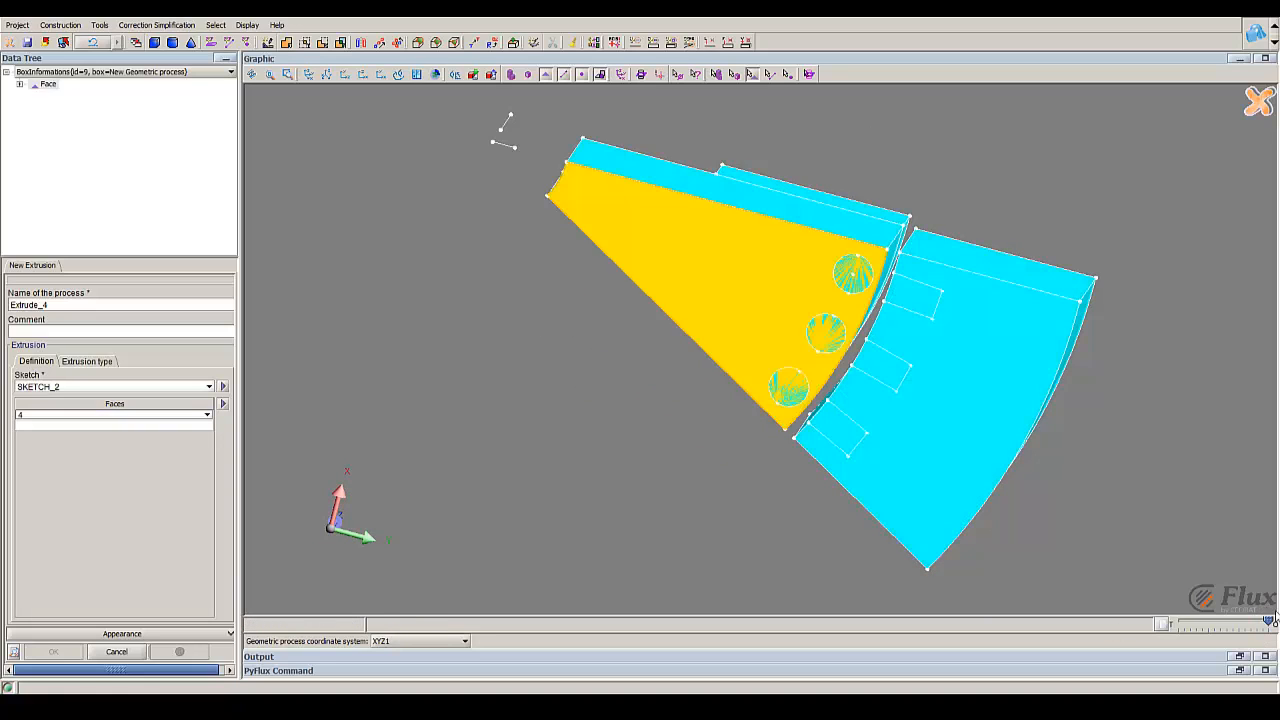
click(858, 288)
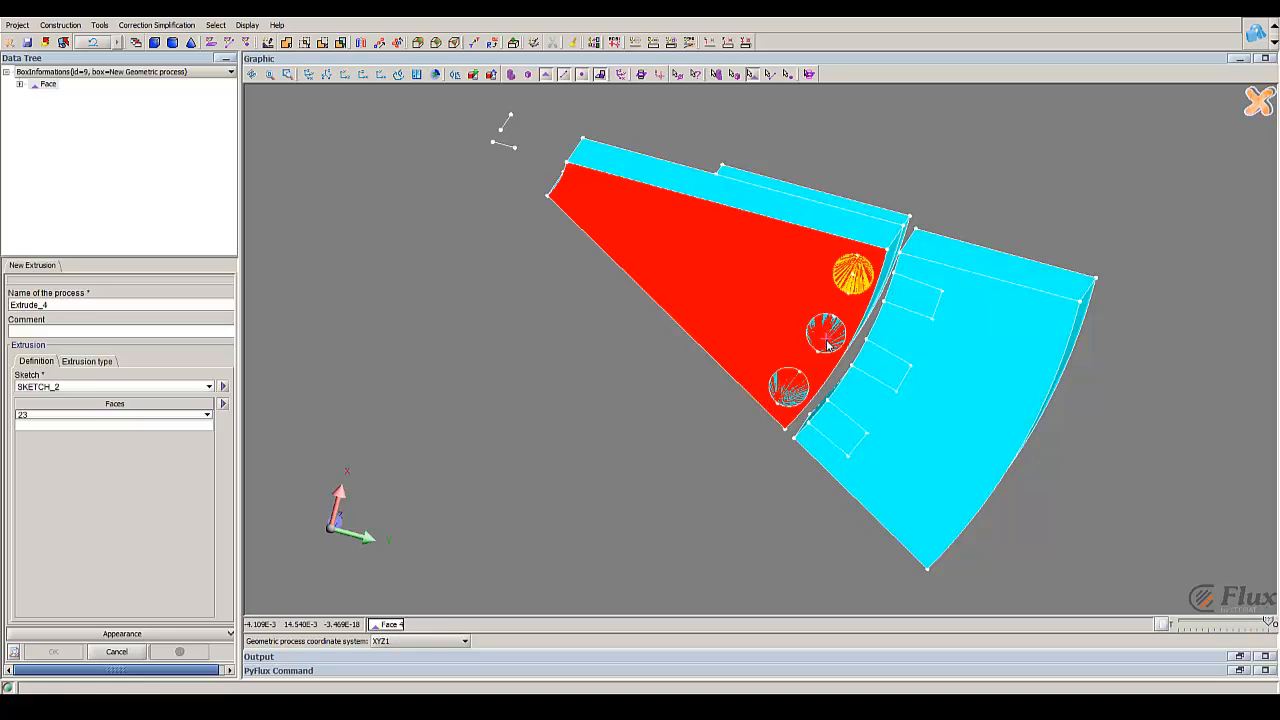
scroll(822, 338, down, 2)
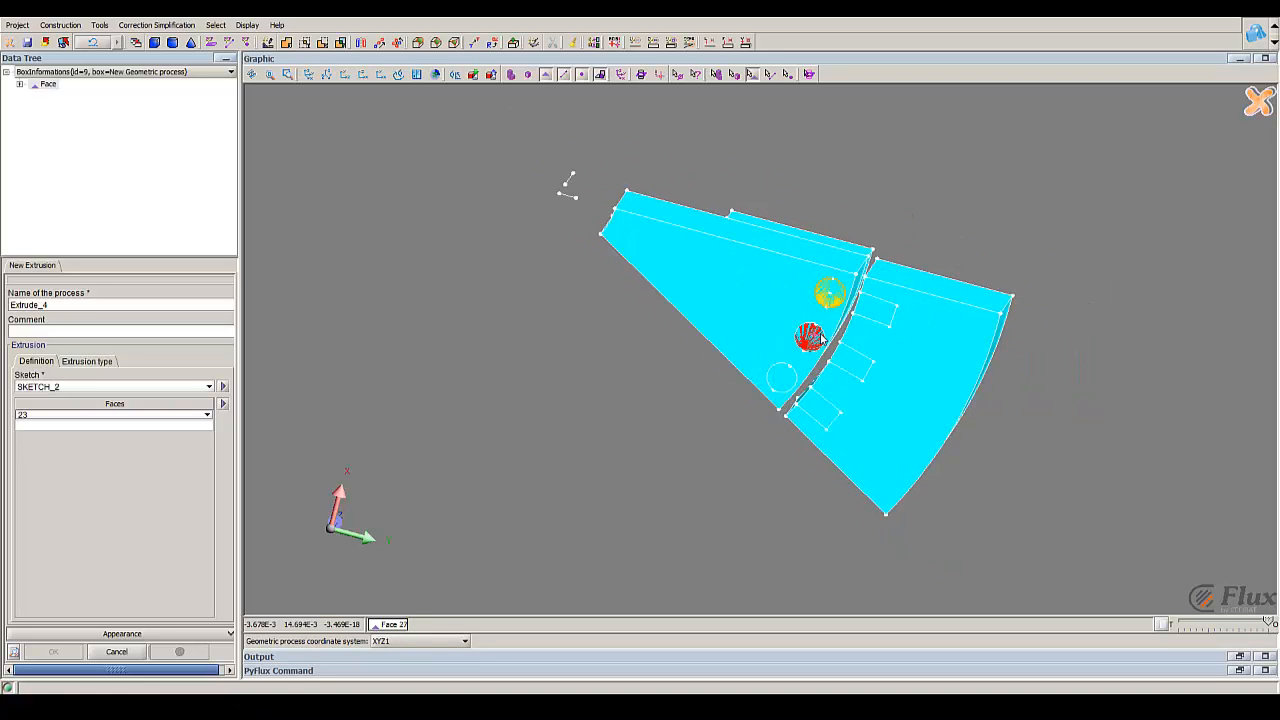
click(818, 340)
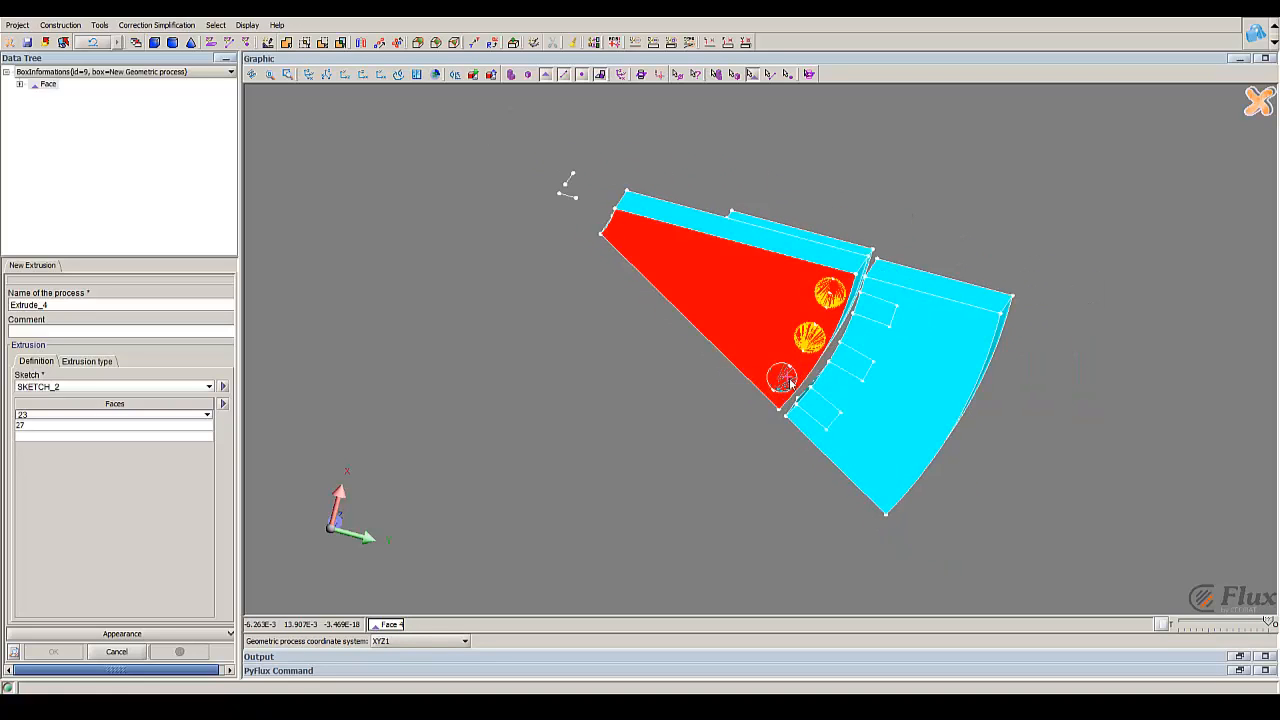
click(787, 385)
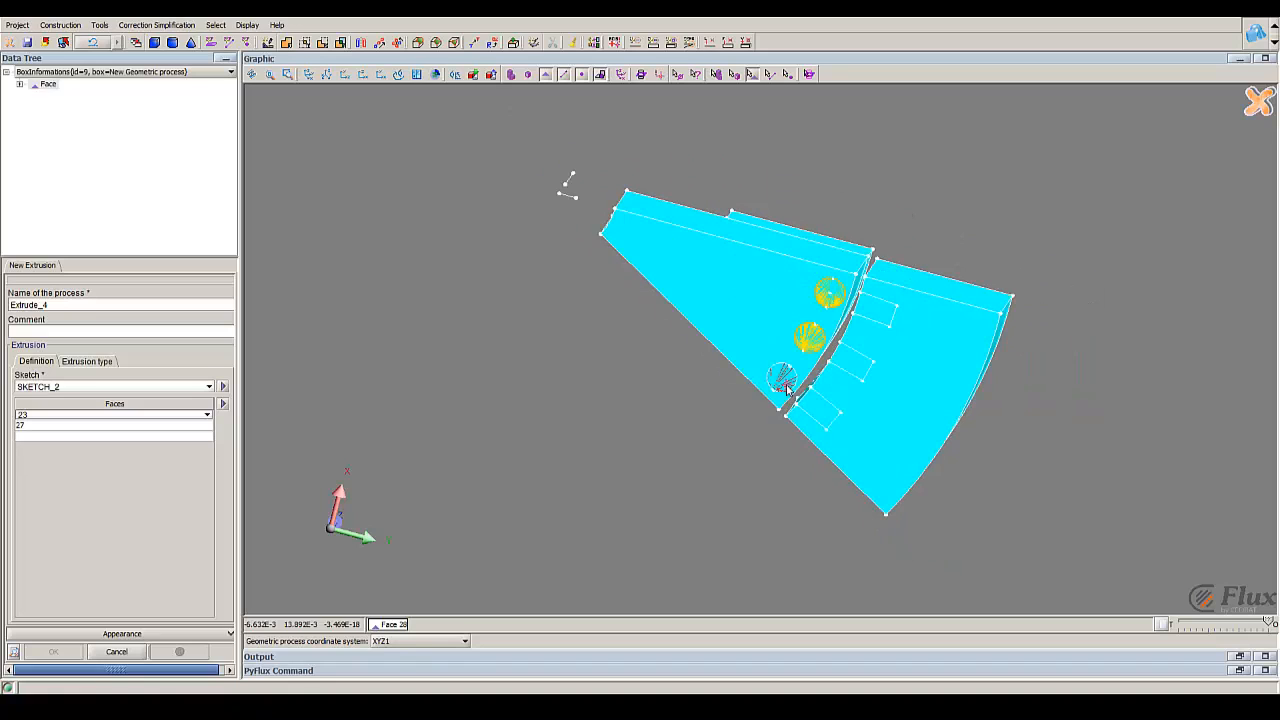
Step: Extrude the three circles along the vector 0, 0, 1 in XY_PLANE with Distance 1 set to 5
click(100, 361)
drag(803, 272, 752, 462)
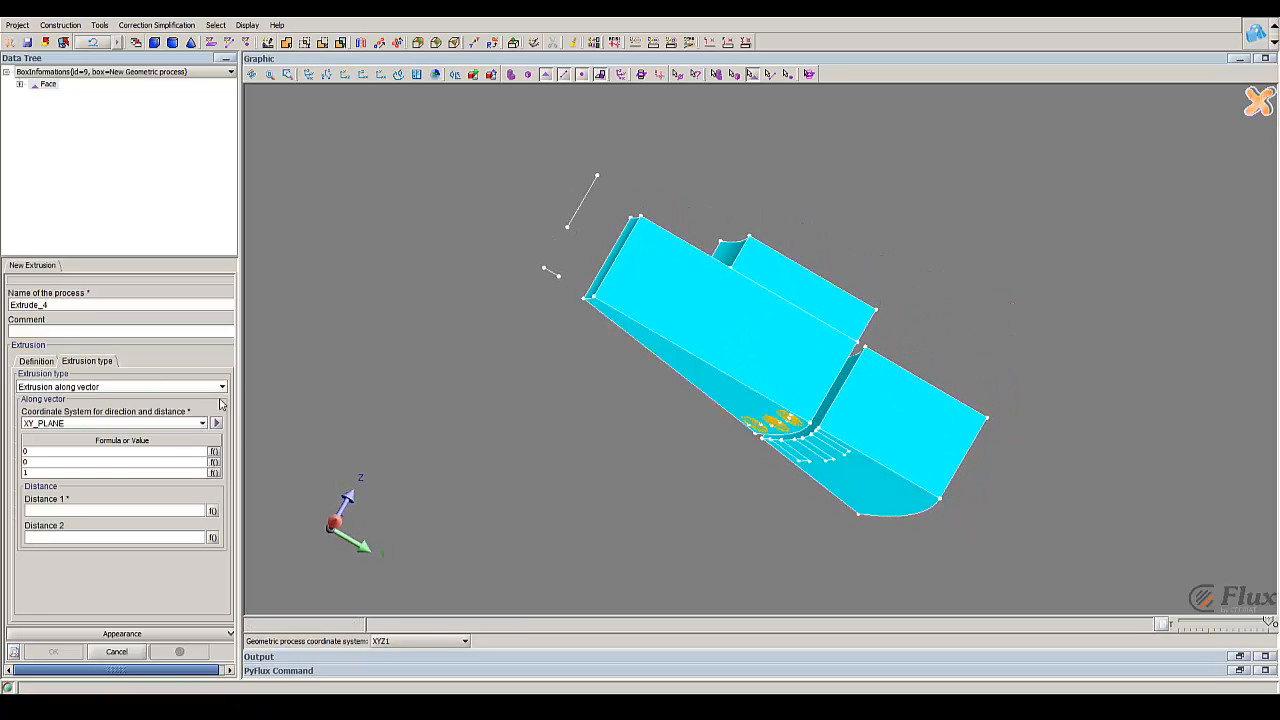
click(78, 387)
click(88, 385)
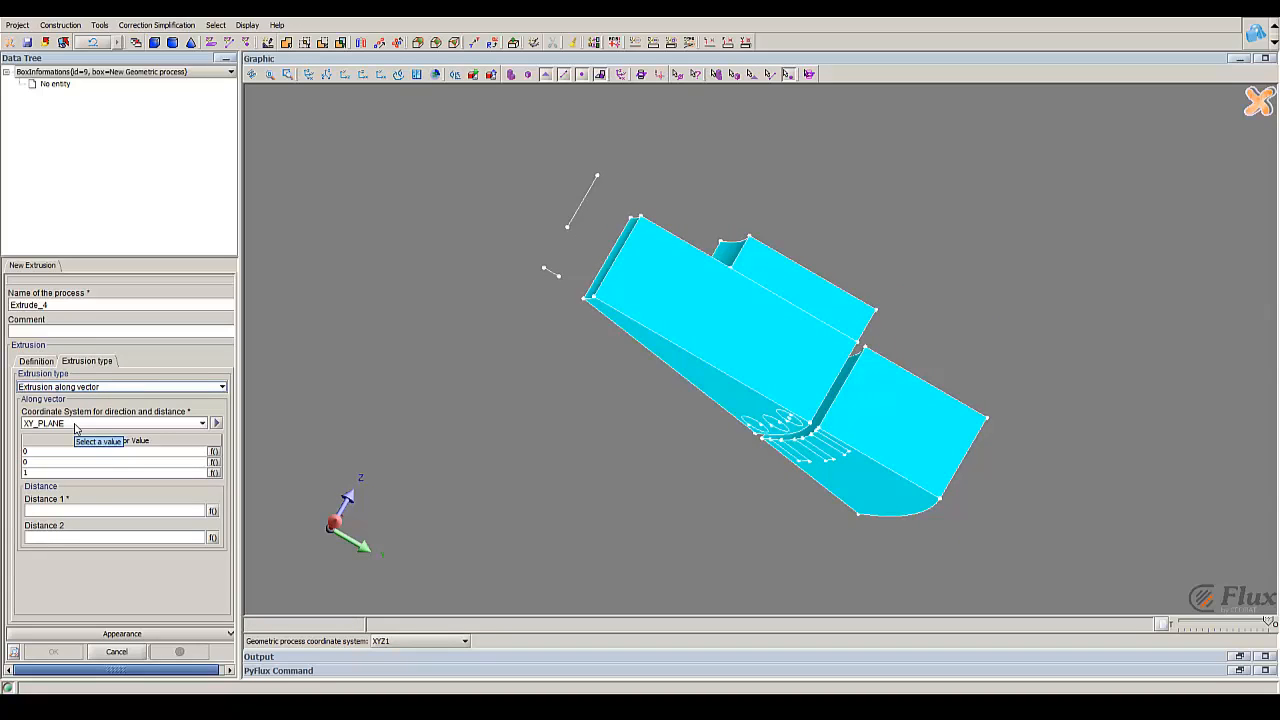
click(91, 511)
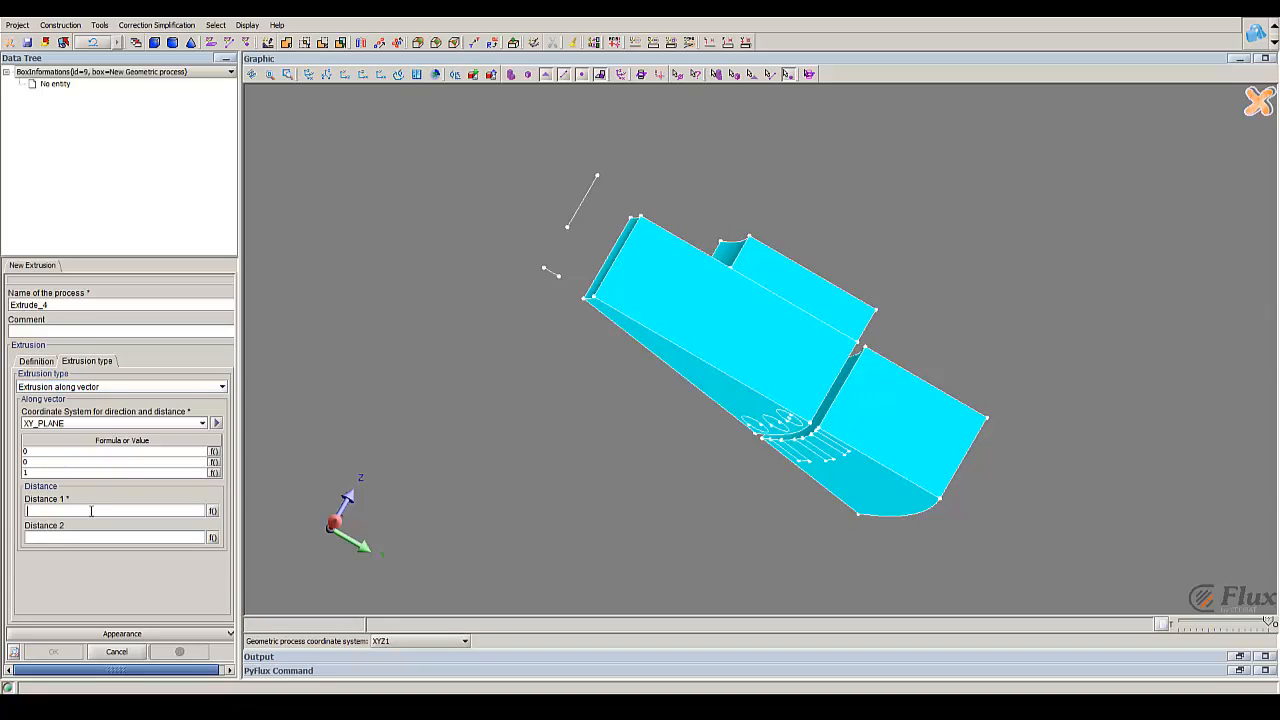
text(5)
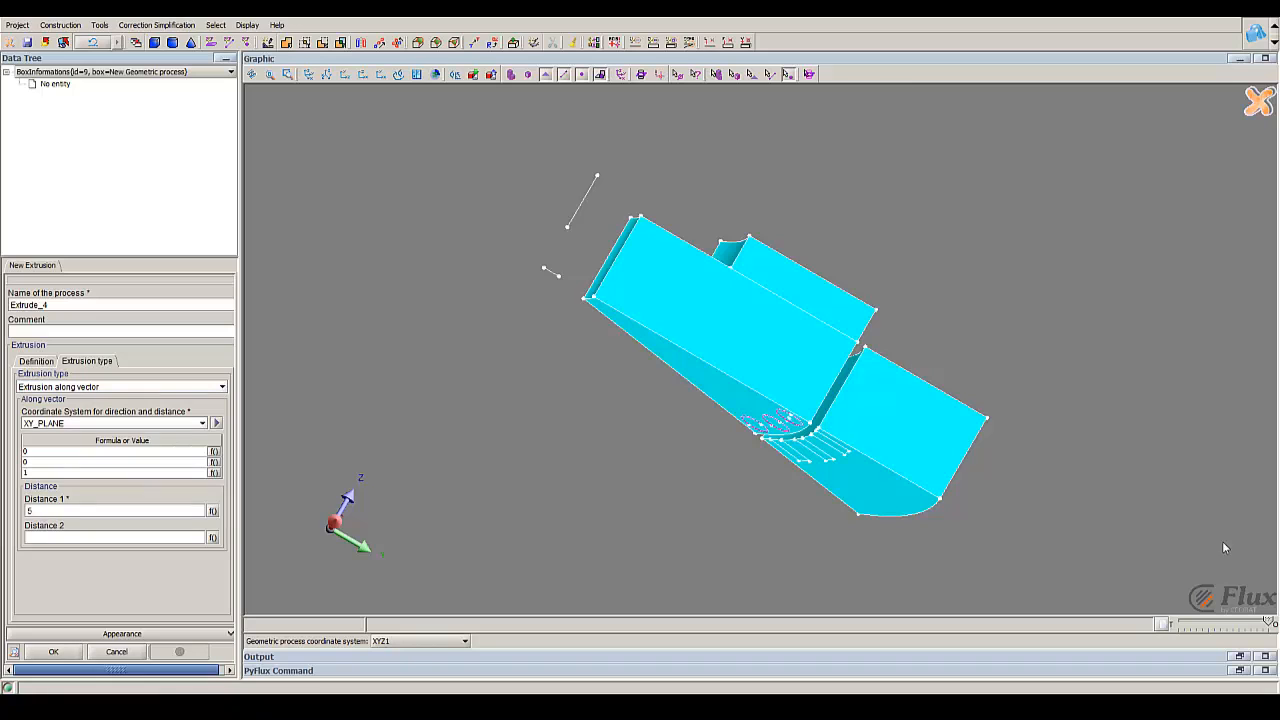
click(1261, 622)
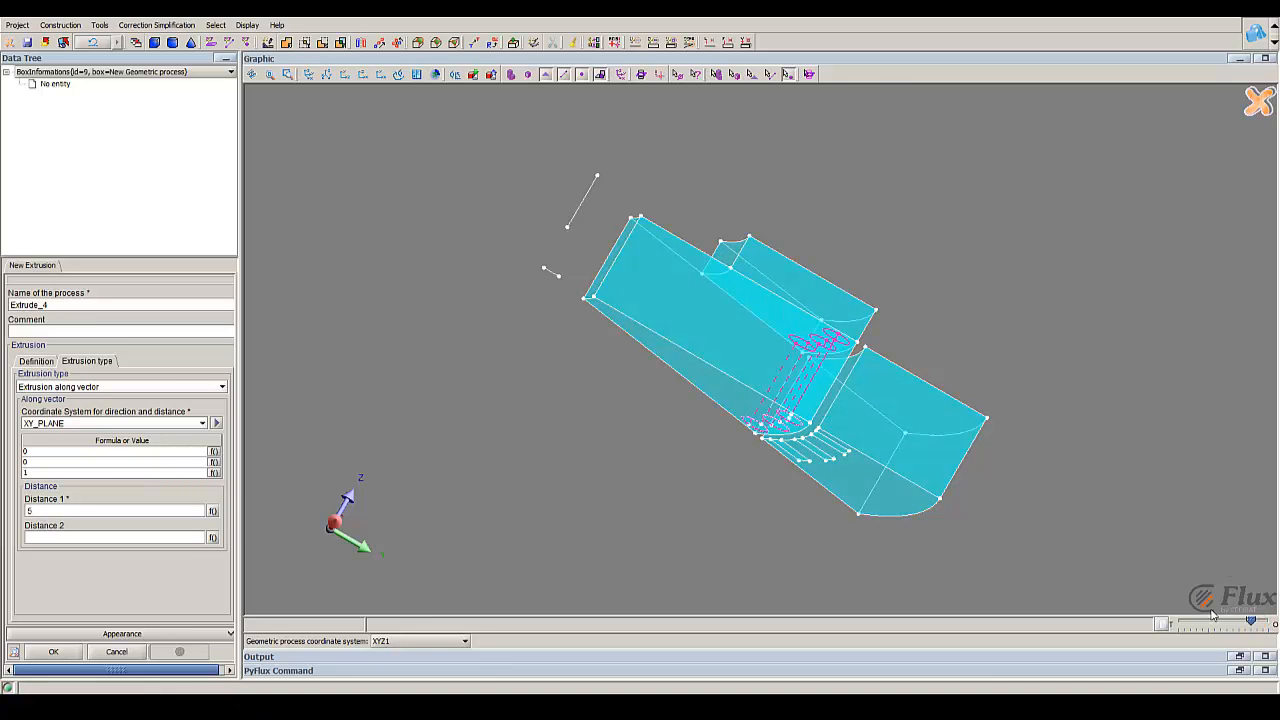
drag(805, 356, 732, 421)
click(53, 651)
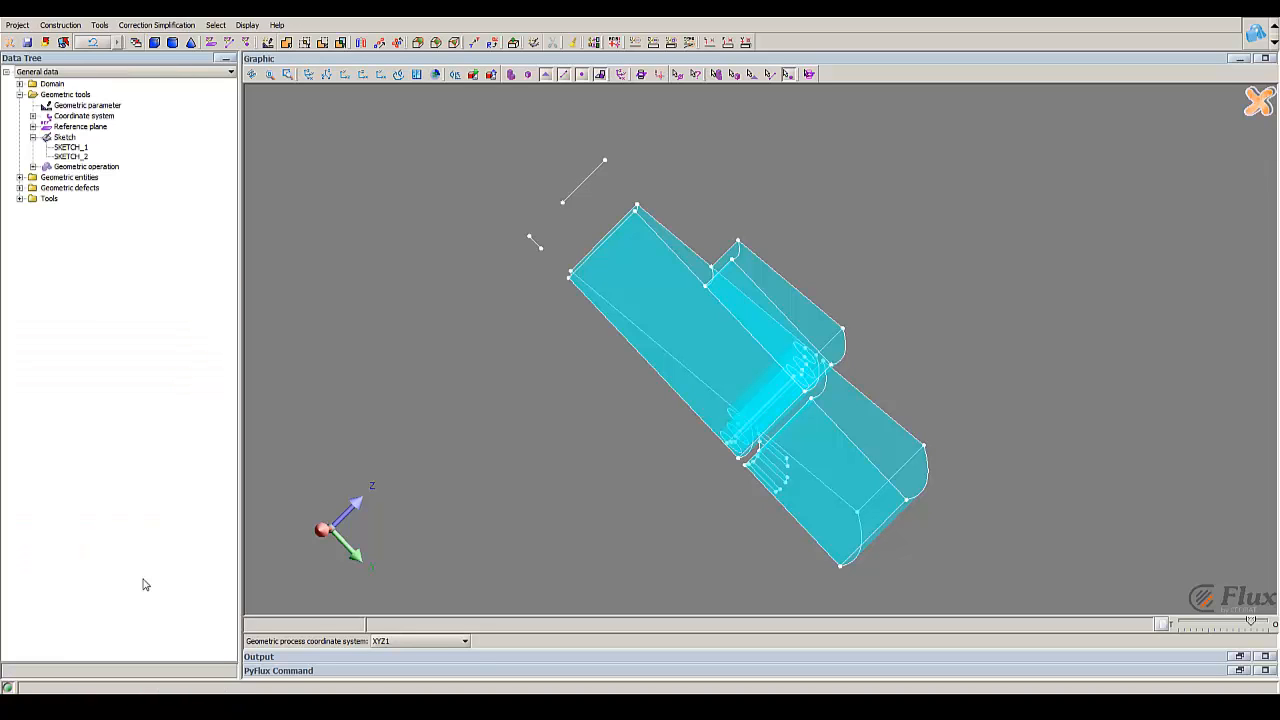
Step: Start another extrusion with SKETCH_2 as its source sketch and open its face selection
click(99, 25)
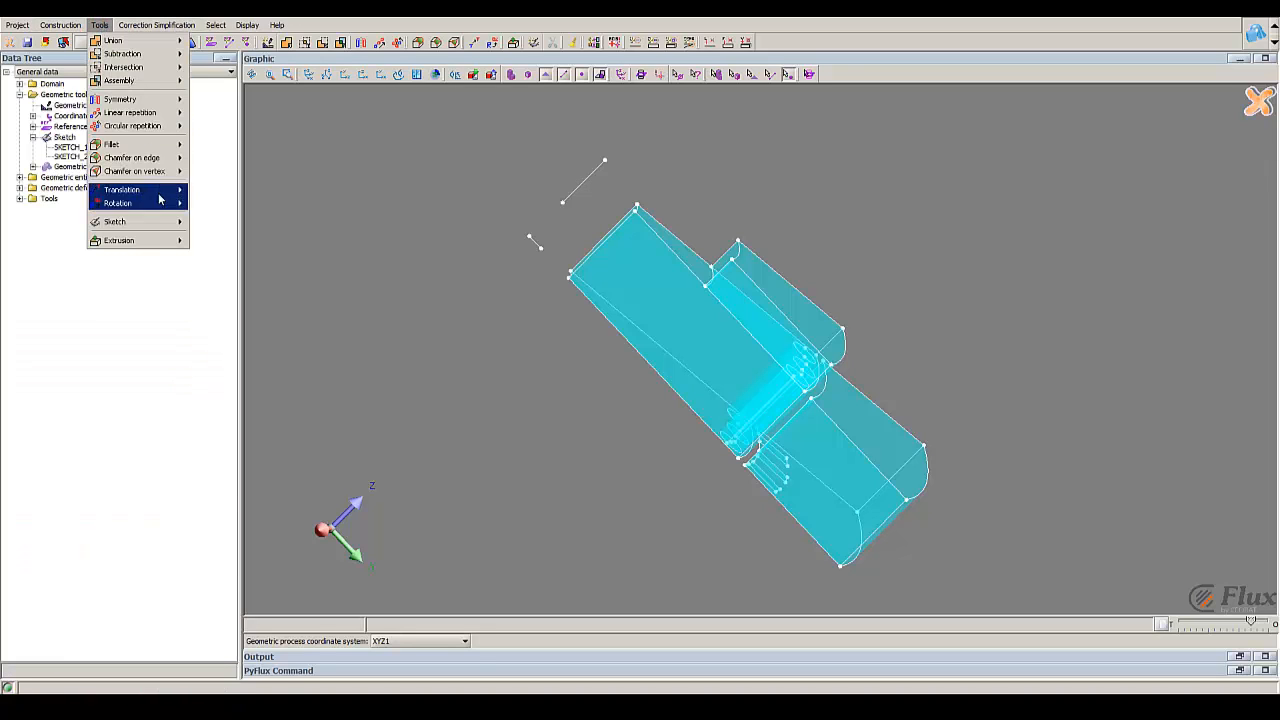
click(212, 239)
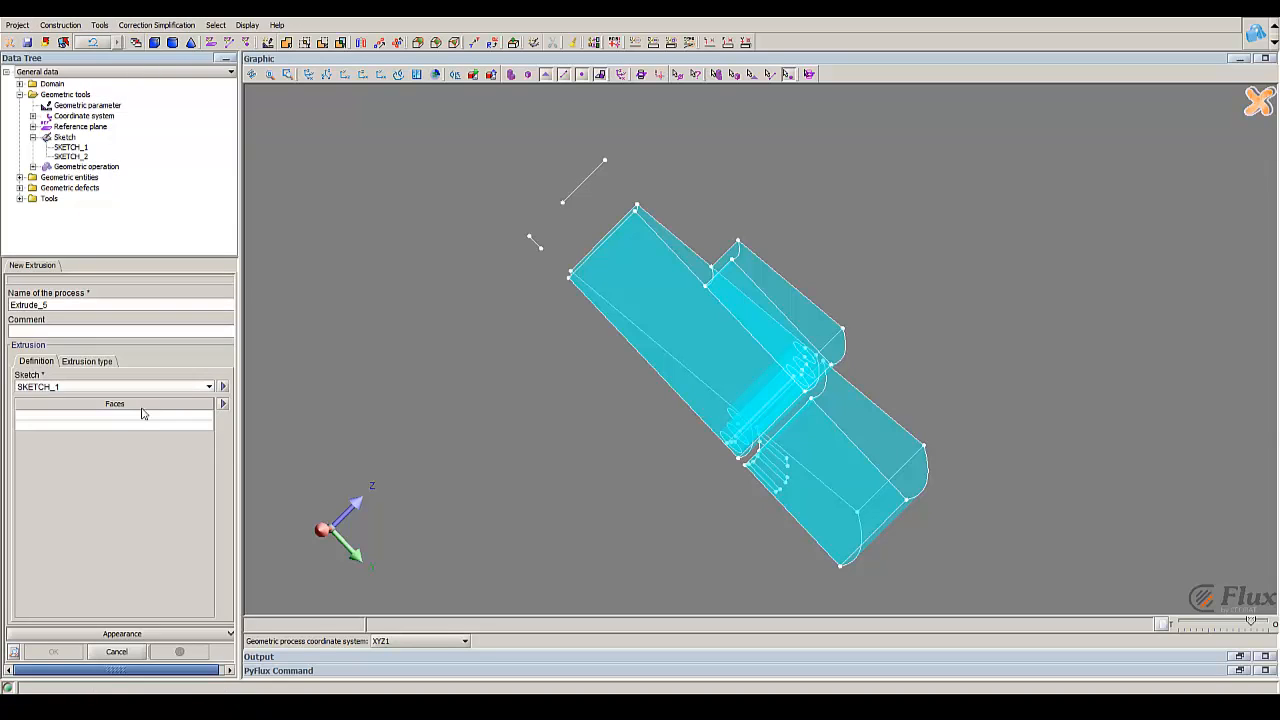
click(171, 387)
click(149, 414)
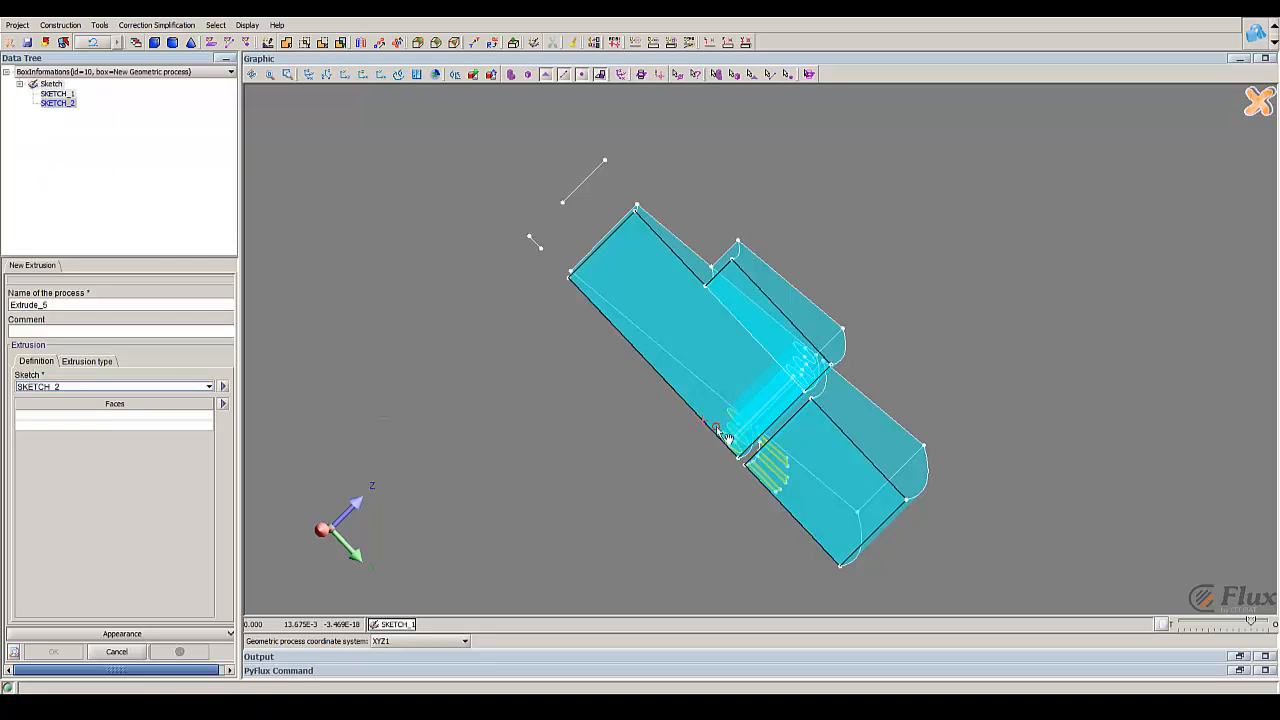
click(150, 421)
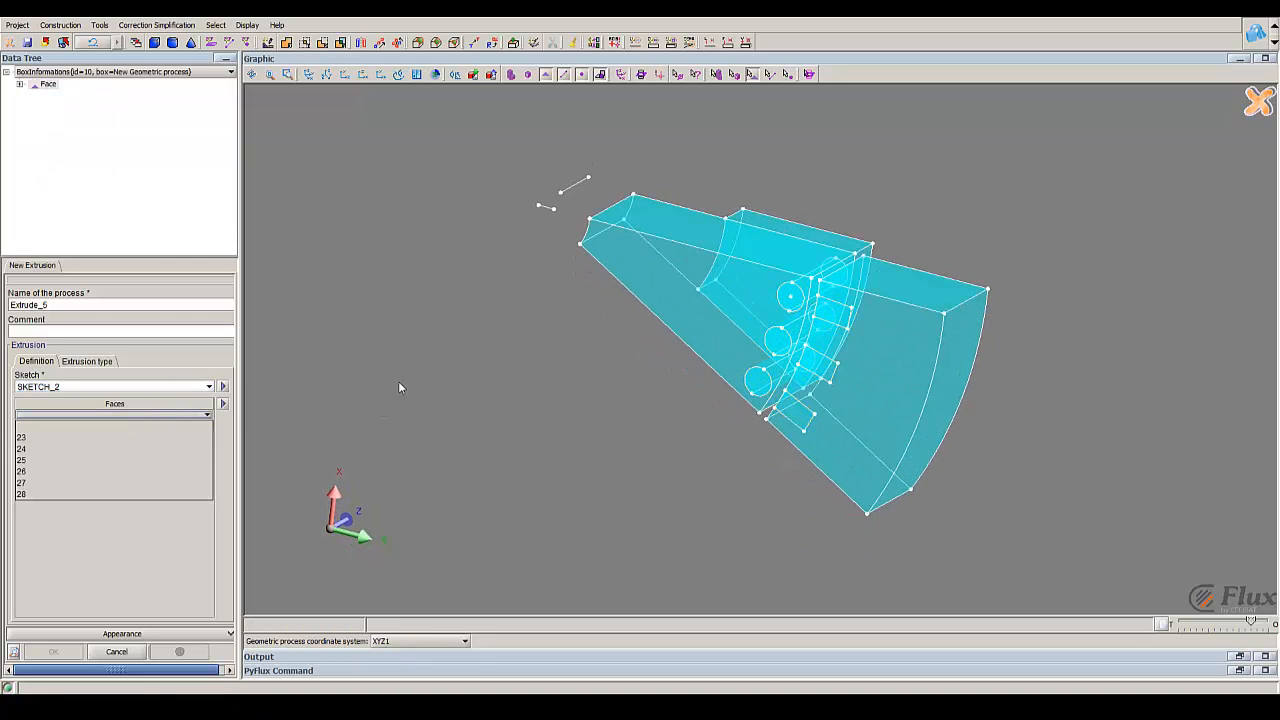
click(837, 315)
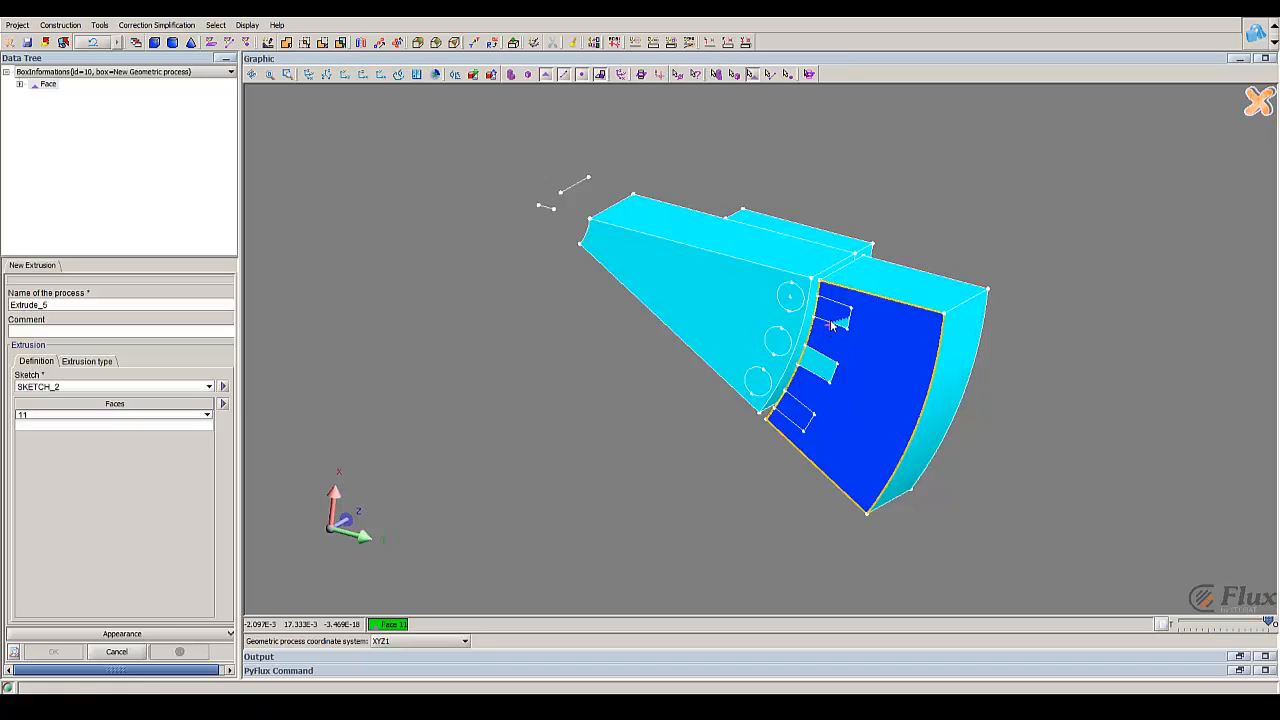
scroll(835, 316, up, 2)
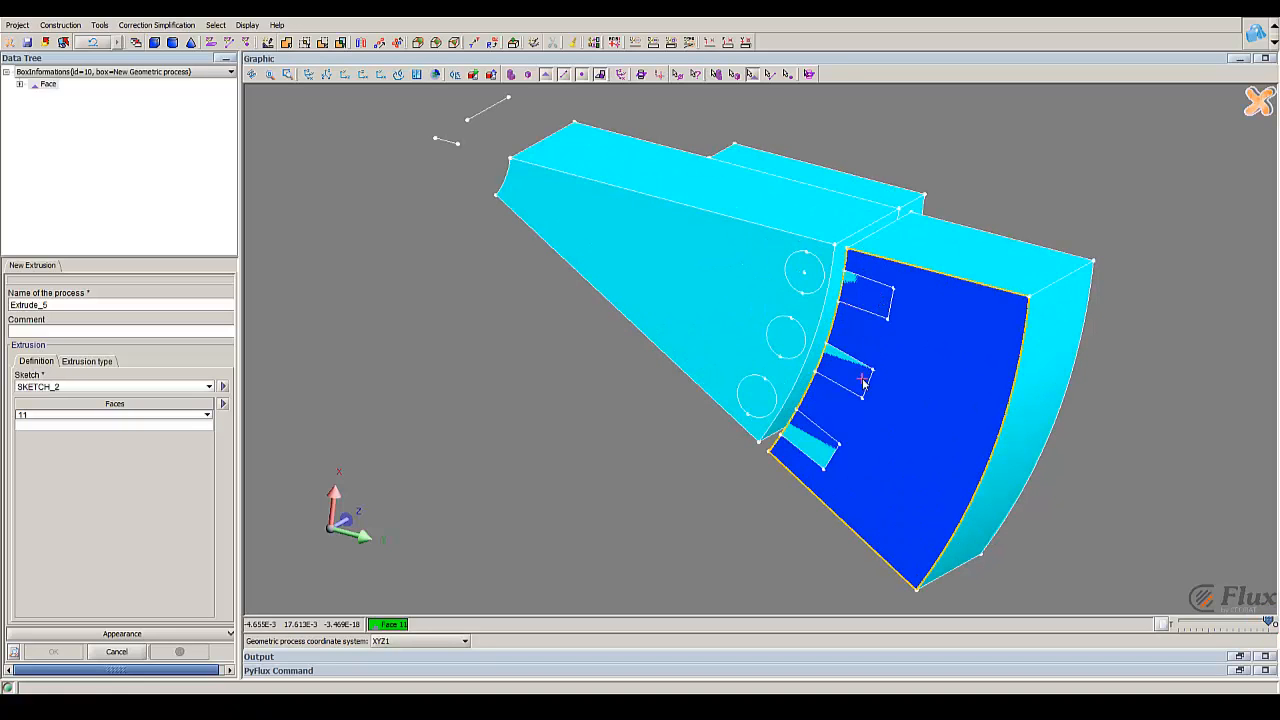
scroll(830, 402, down, 2)
click(145, 414)
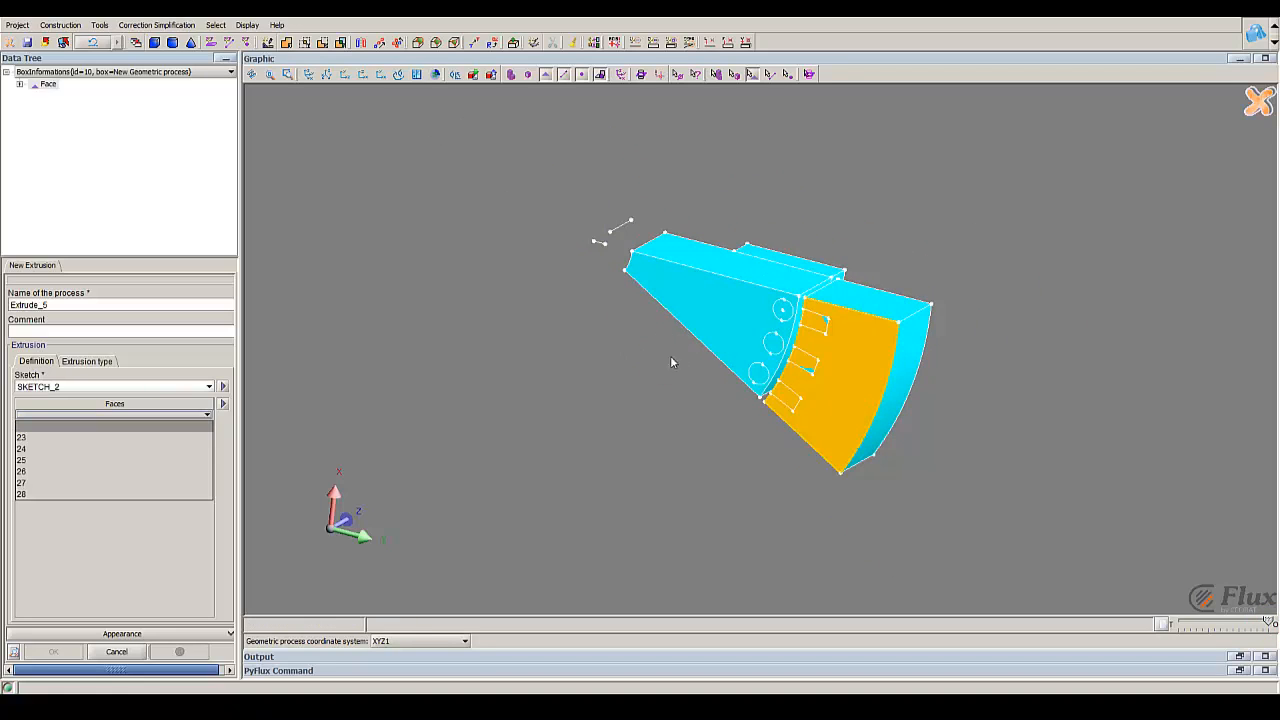
Step: Select the three rectangular slot faces of SKETCH_2 as the faces to extrude
scroll(791, 397, up, 1)
click(793, 407)
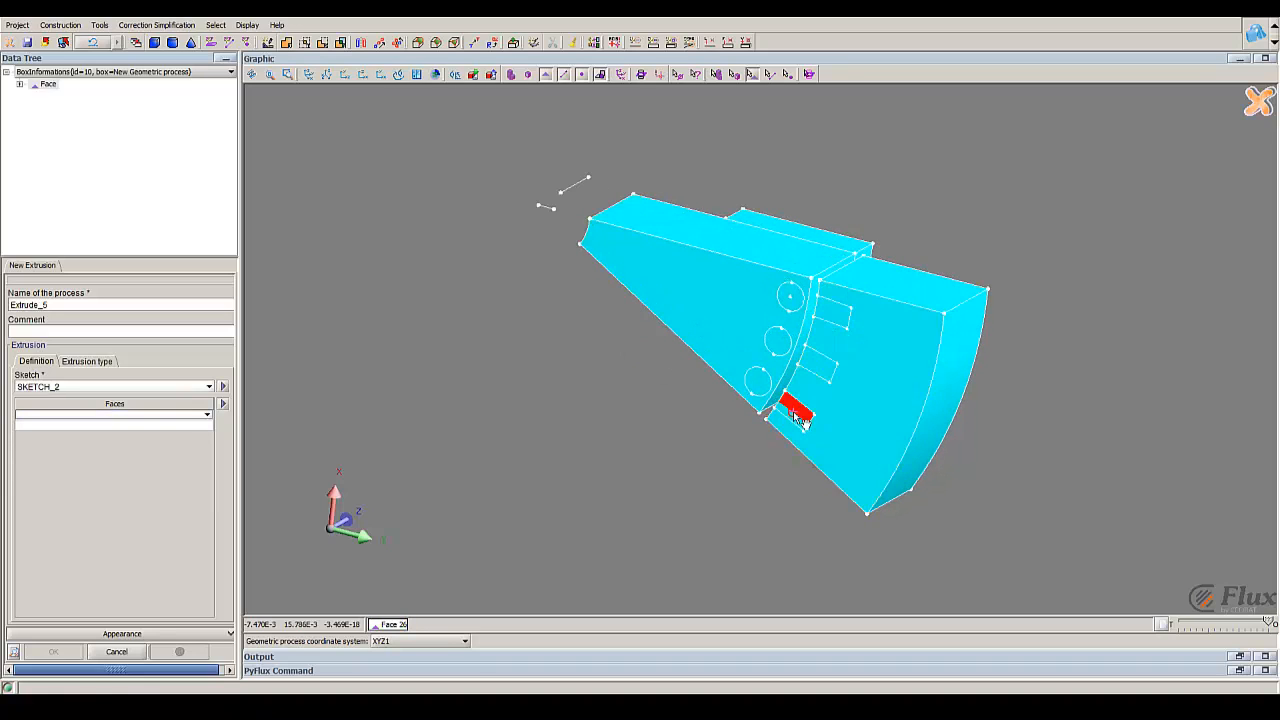
click(818, 363)
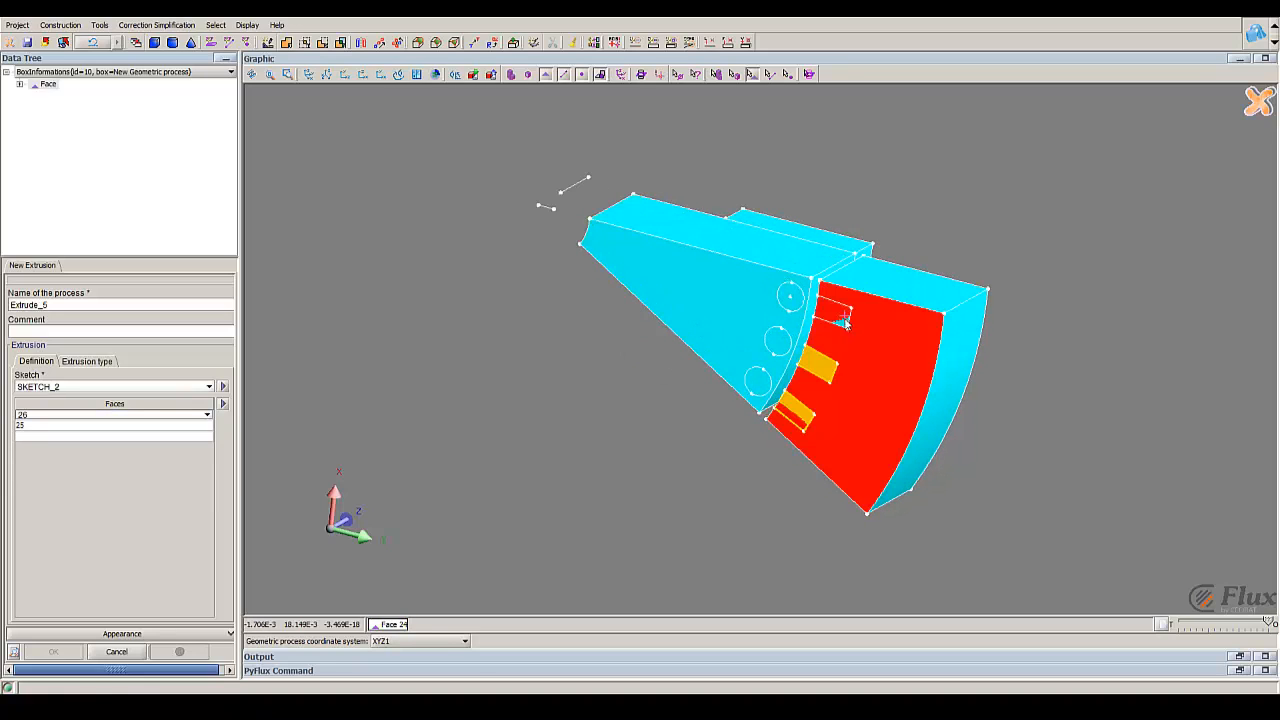
click(830, 318)
Step: Extrude the three slot faces along the vector 0, 0, 1 in XY_PLANE with Distance 1 set to 5
click(88, 362)
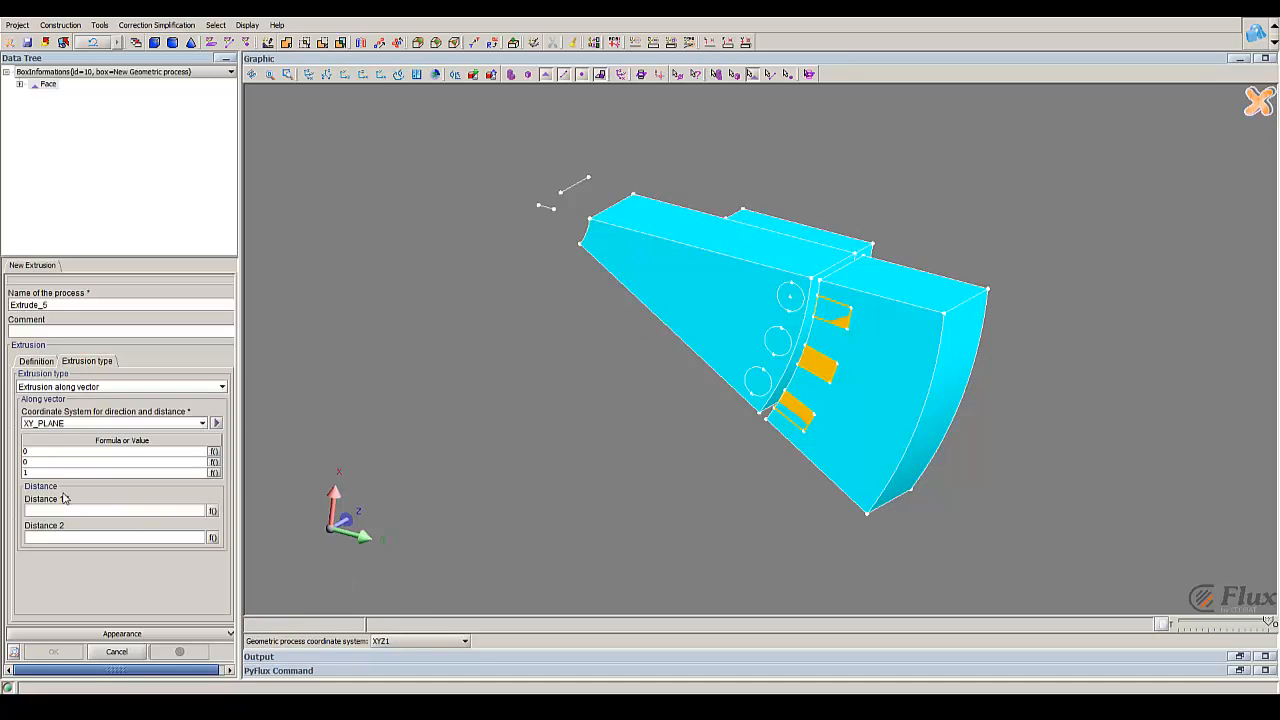
click(62, 511)
text(5)
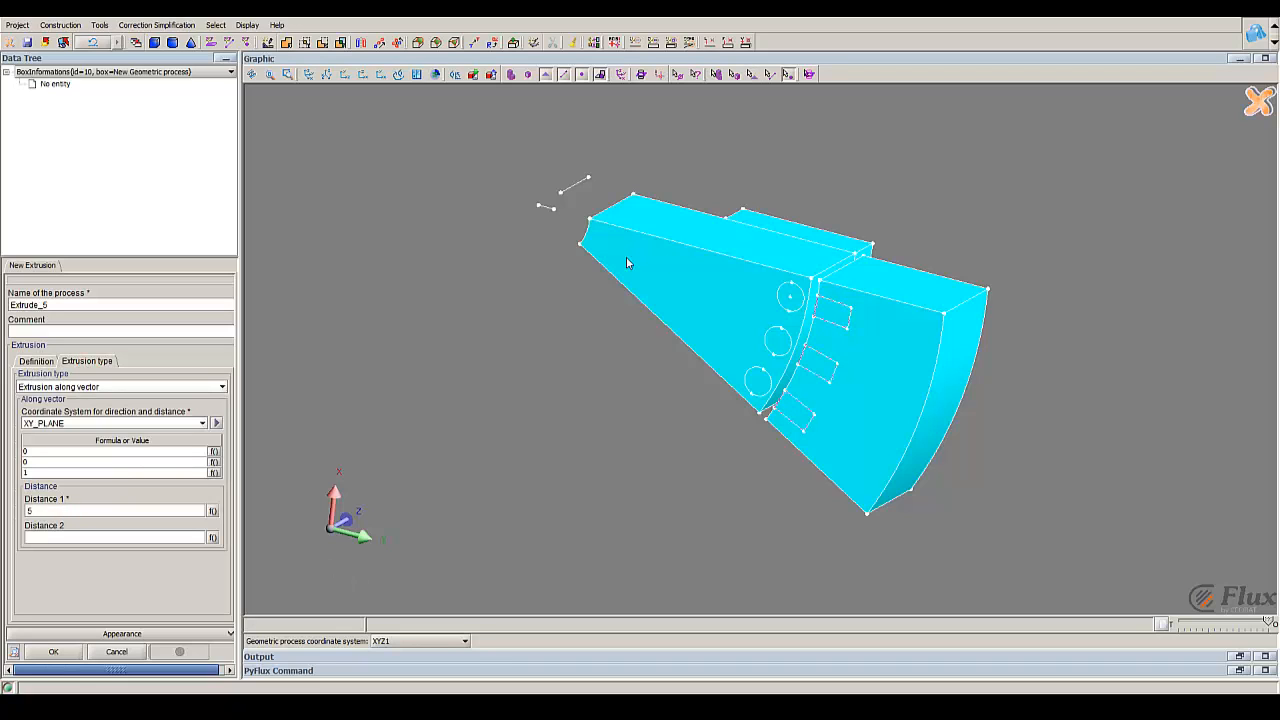
middle_drag(775, 263, 756, 446)
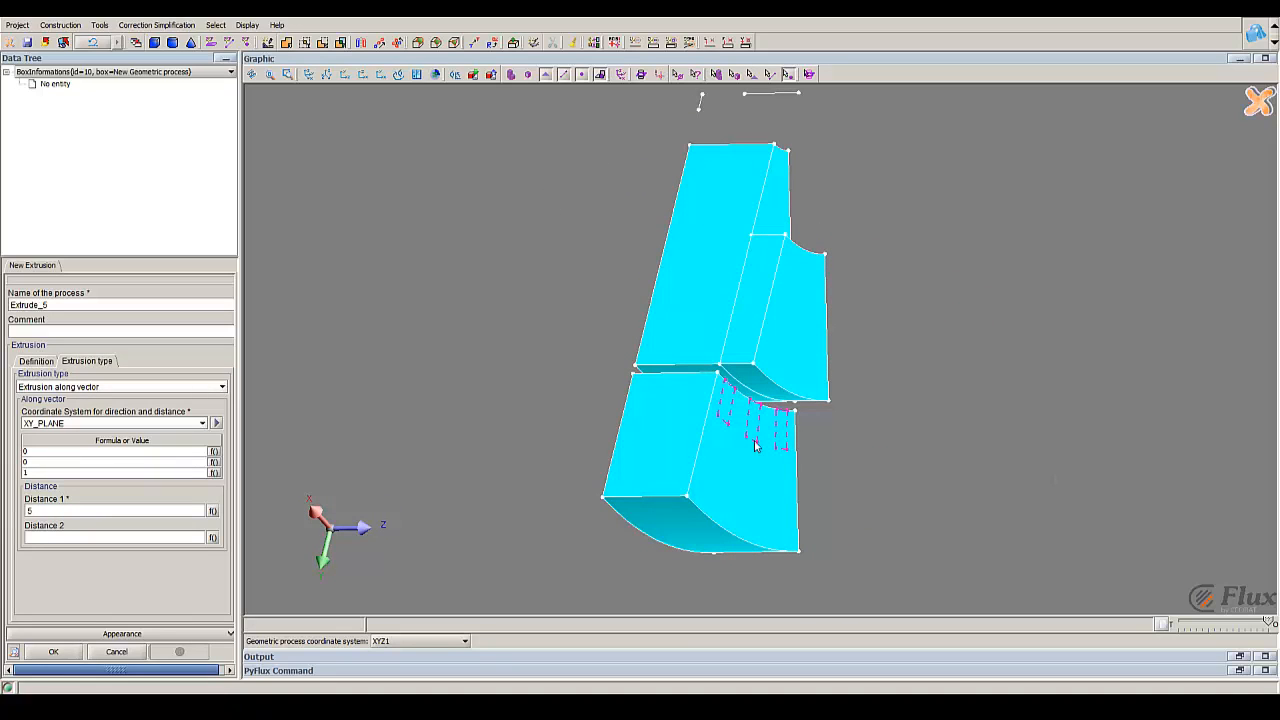
click(60, 651)
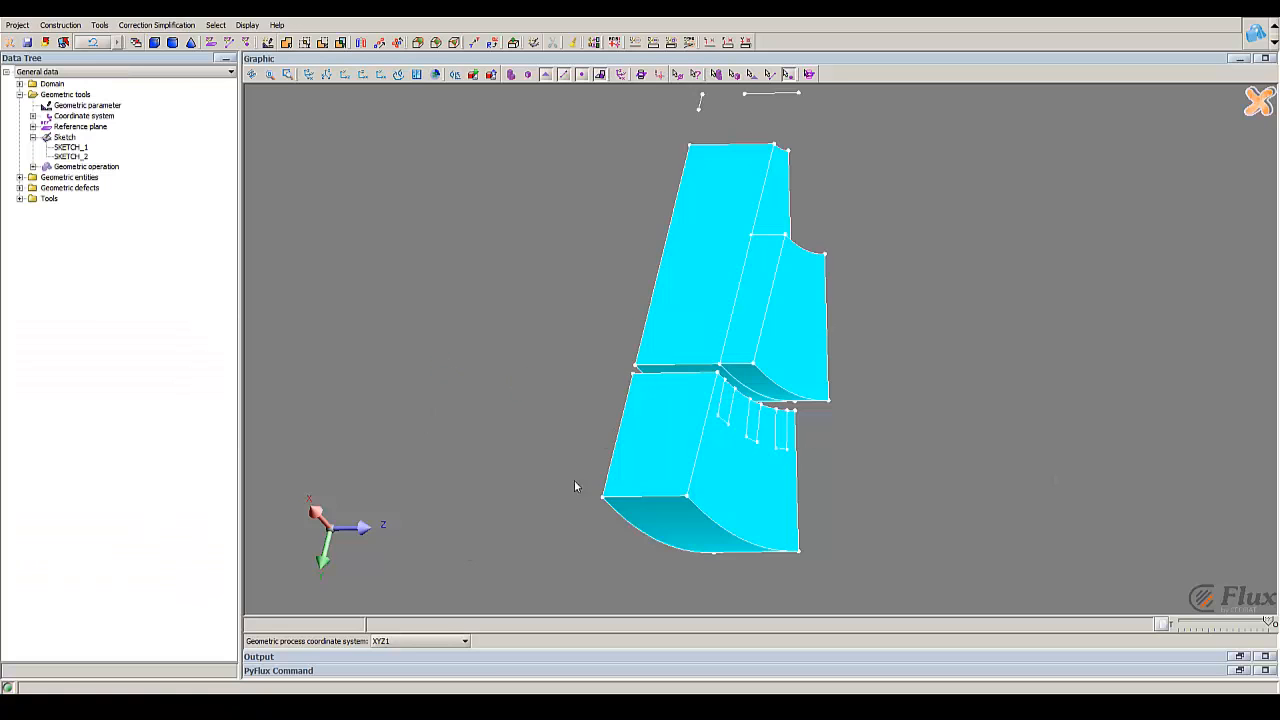
Step: Start a new union and choose the three extruded circles, OBJ_EXTRUDE_4, as its blank geometrical object
middle_drag(575, 486, 810, 432)
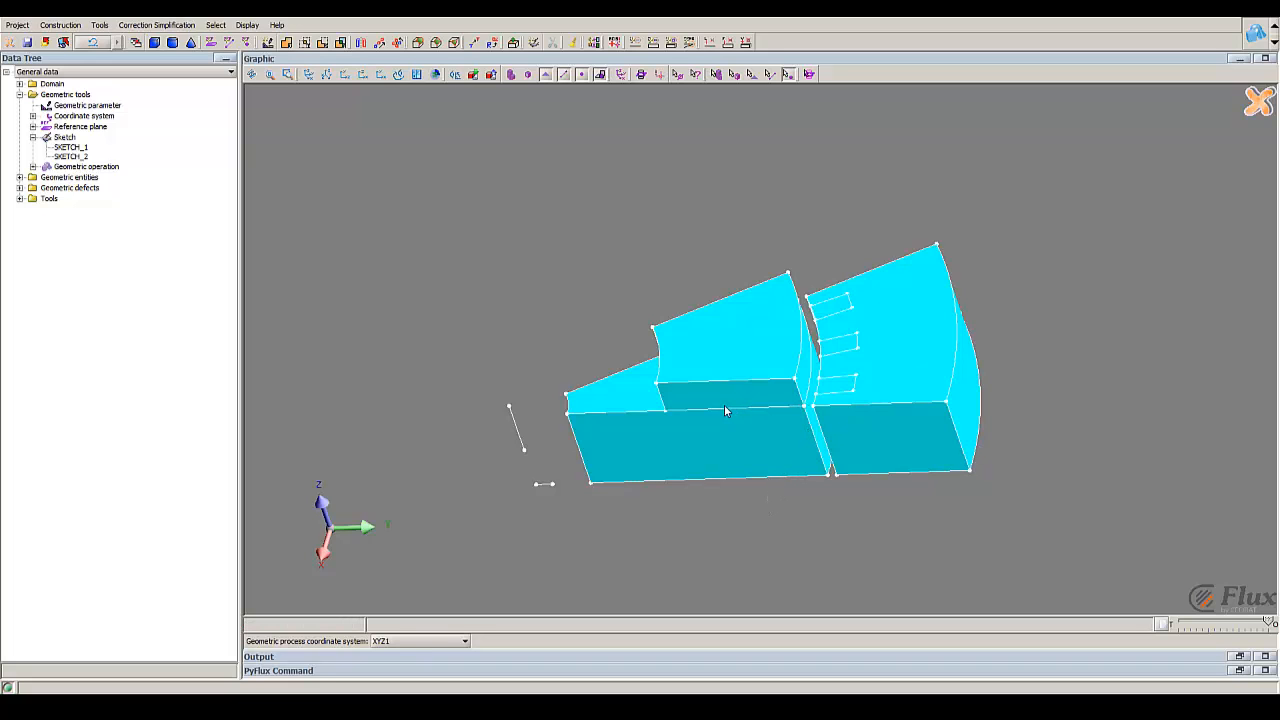
middle_drag(740, 386, 748, 183)
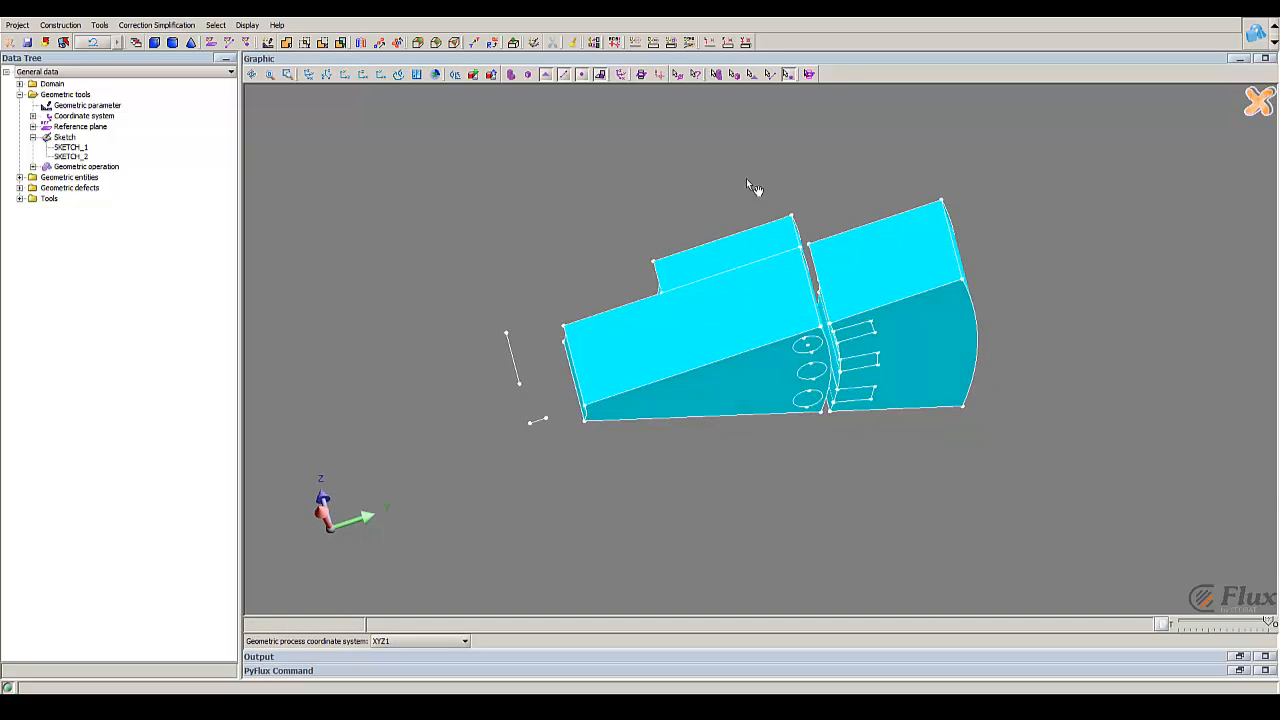
middle_drag(820, 322, 810, 421)
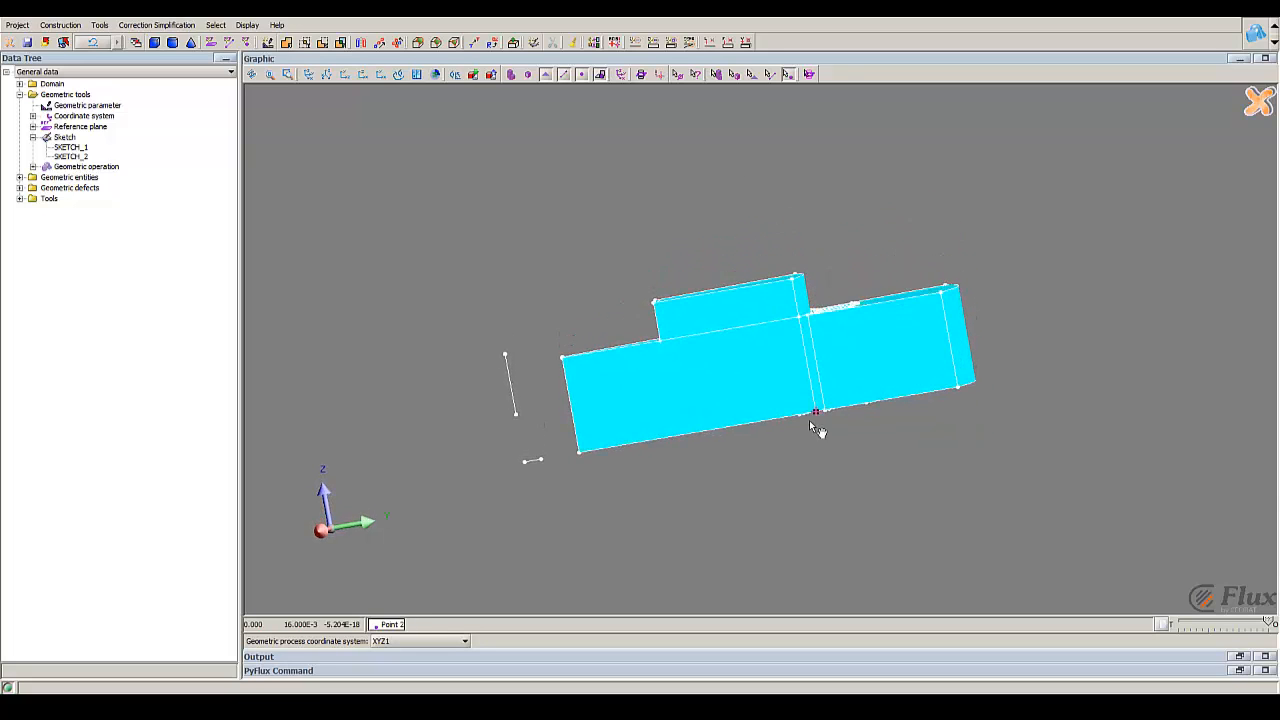
click(100, 27)
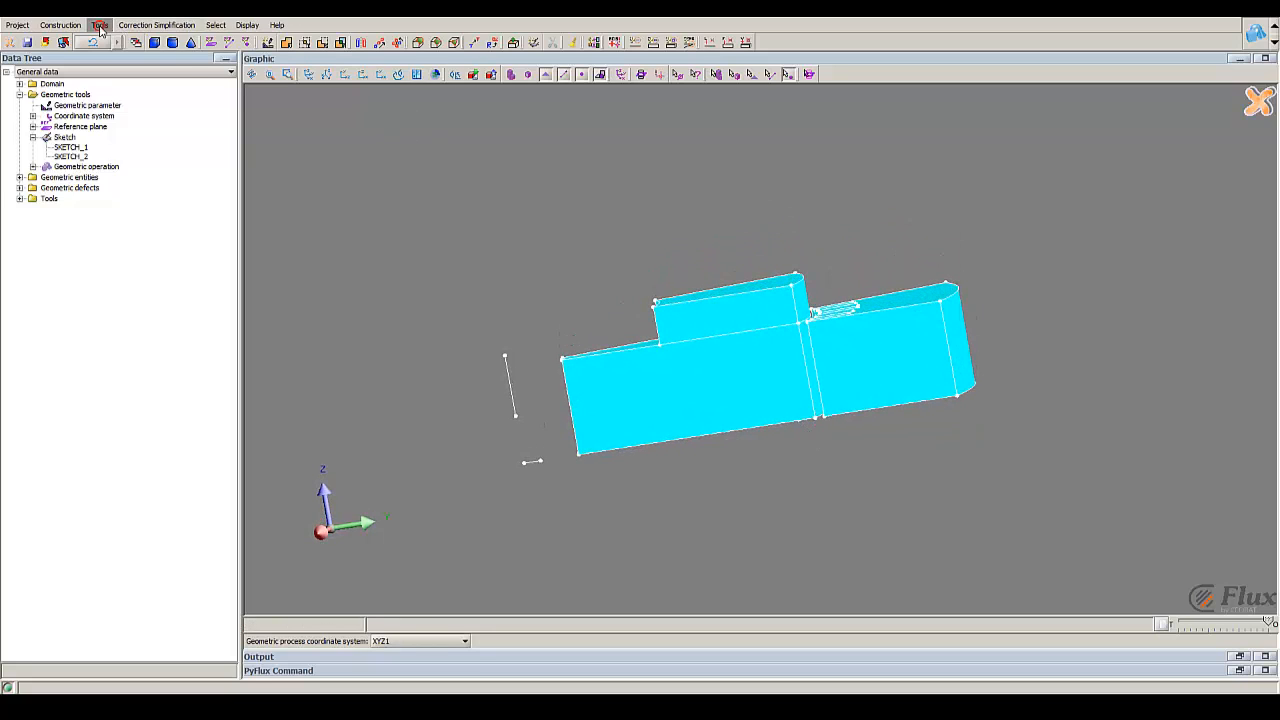
mouse_move(144, 39)
click(214, 42)
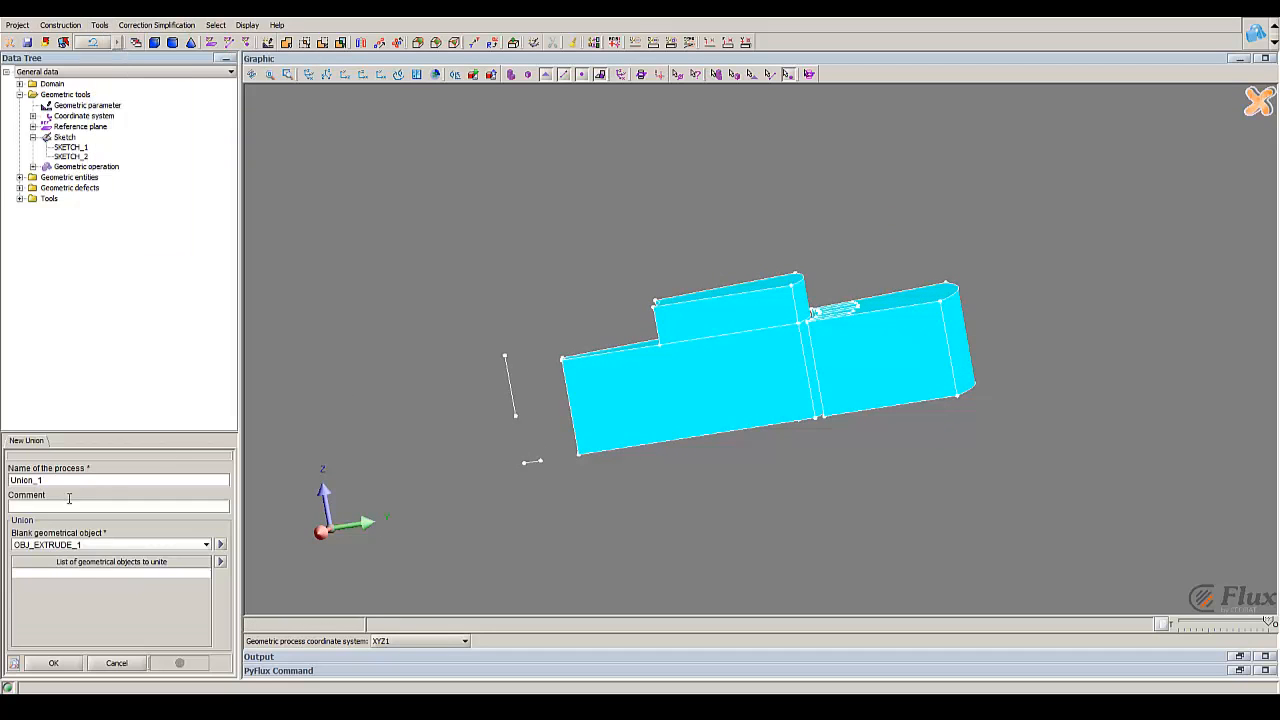
click(72, 546)
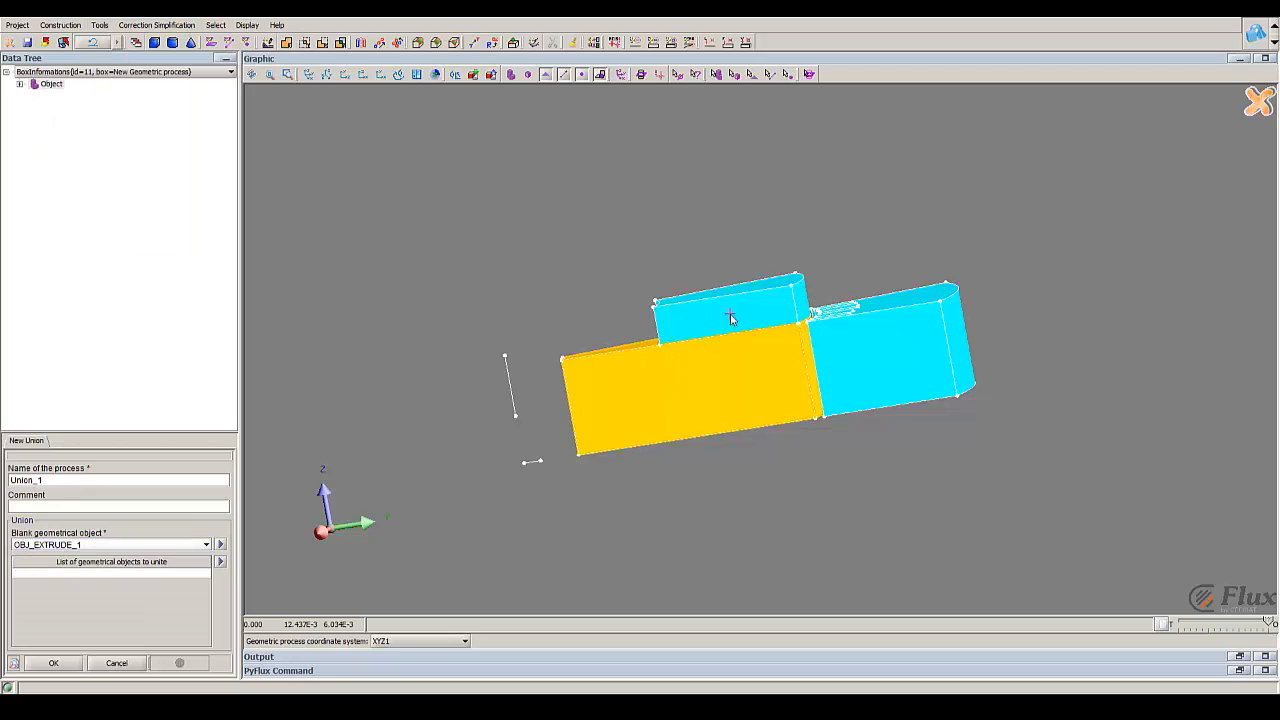
click(152, 545)
drag(755, 421, 698, 198)
click(139, 548)
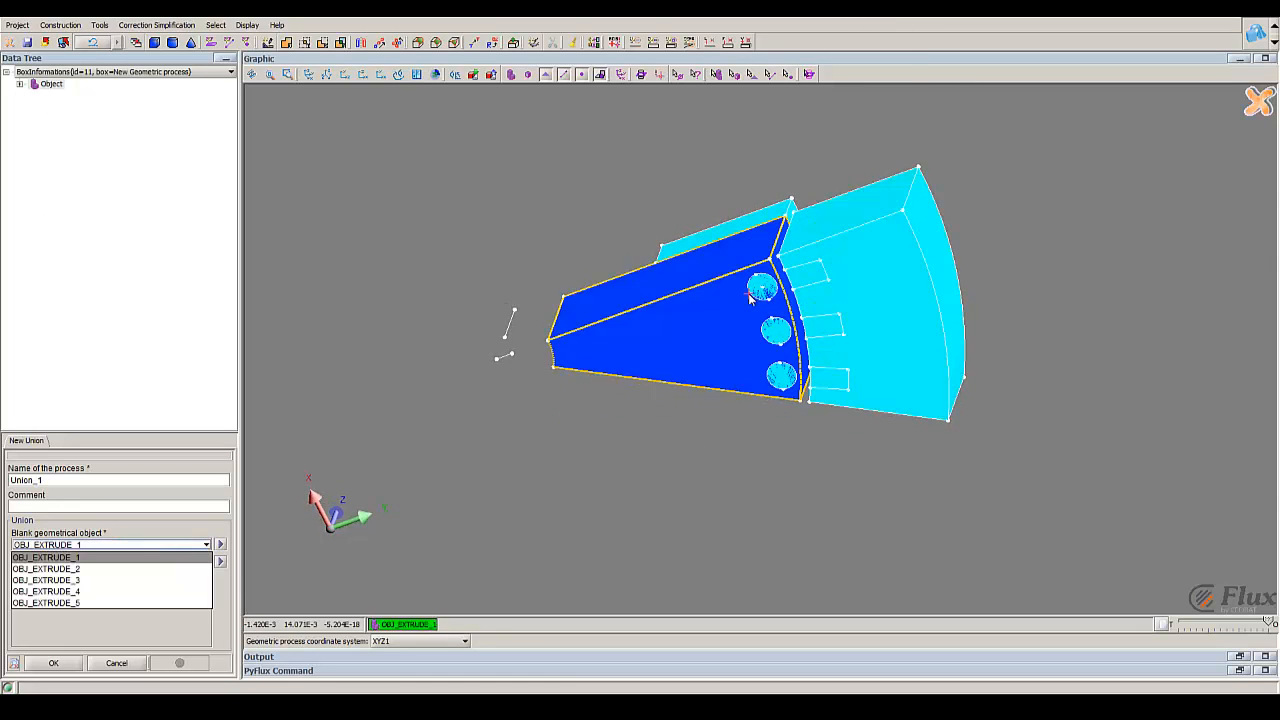
click(762, 290)
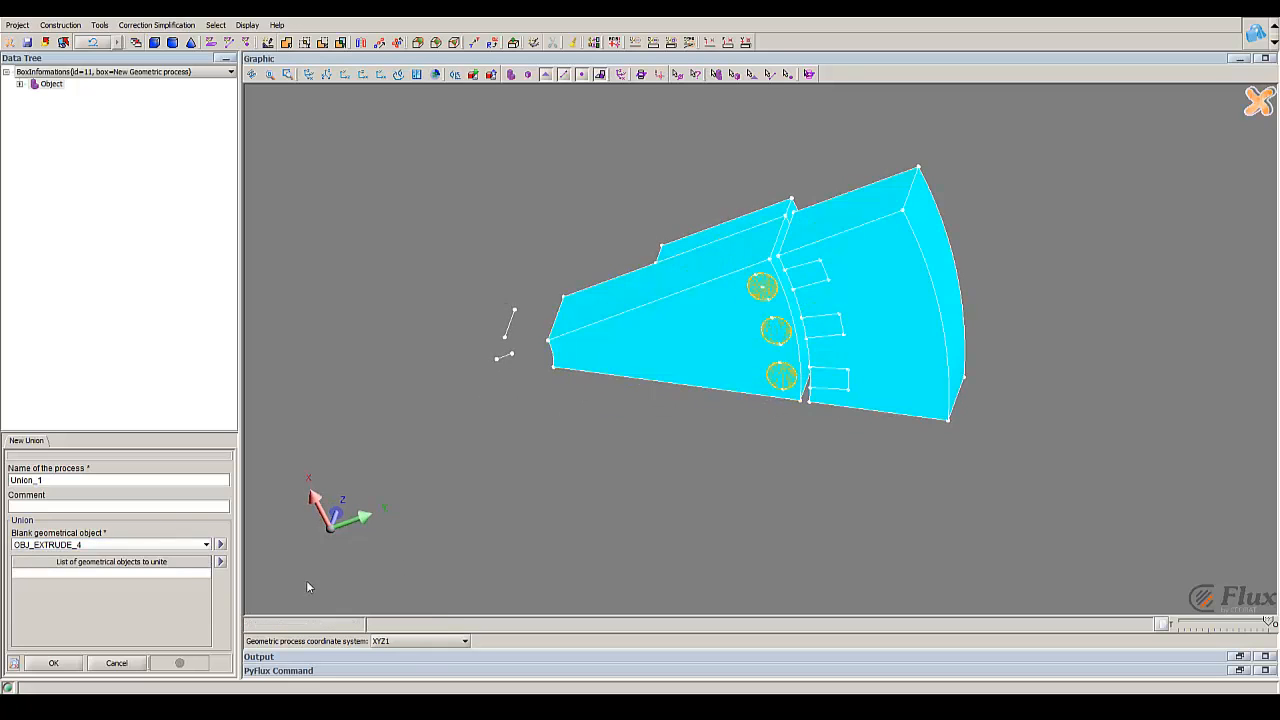
Step: Add the raised sector volume OBJ_EXTRUDE_3 to the objects to unite and create the union
click(177, 572)
drag(708, 294, 738, 398)
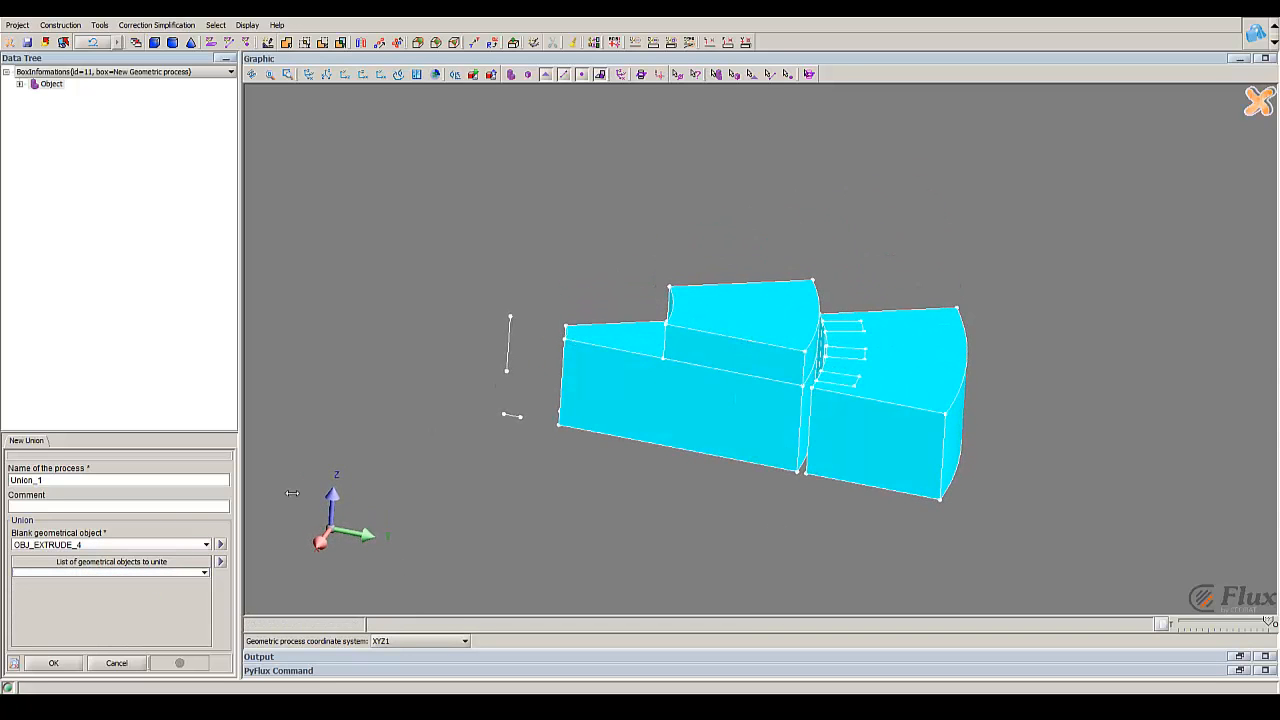
click(177, 572)
click(700, 325)
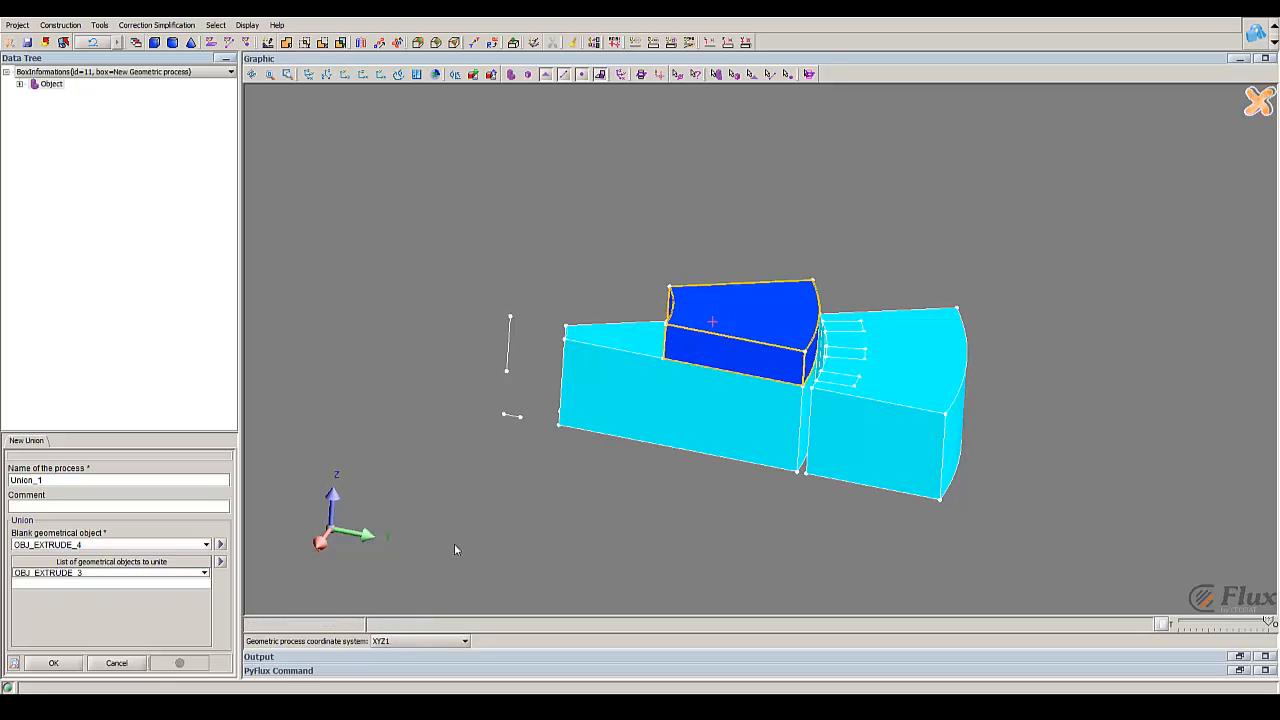
click(56, 664)
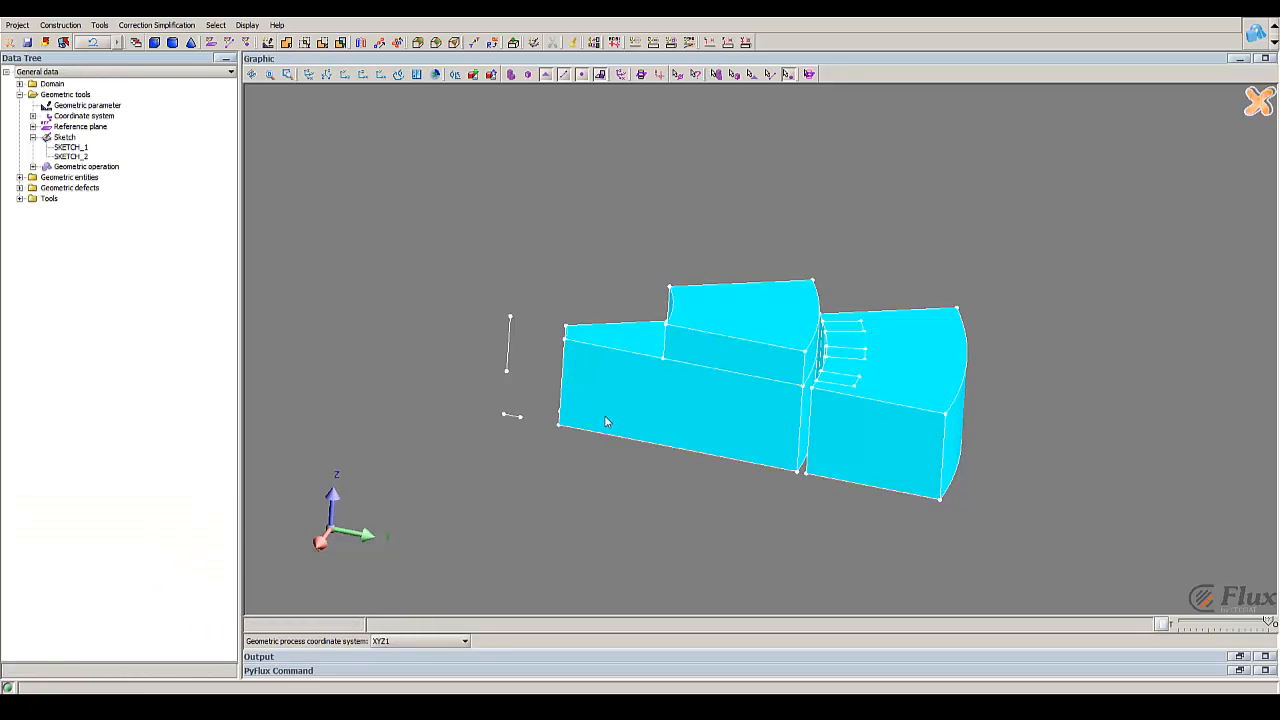
Step: Start a new assembly and choose the inner sector volume OBJ_EXTRUDE_1 as its blank geometrical object
click(800, 335)
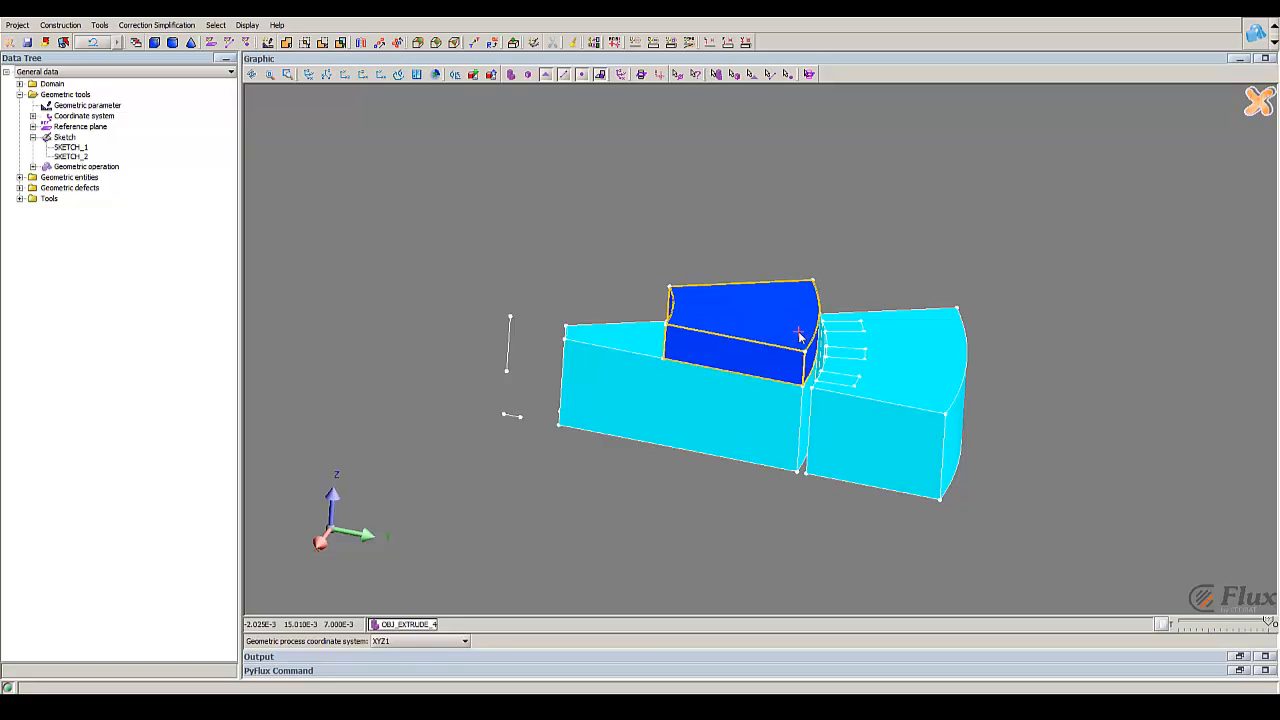
drag(798, 430, 802, 245)
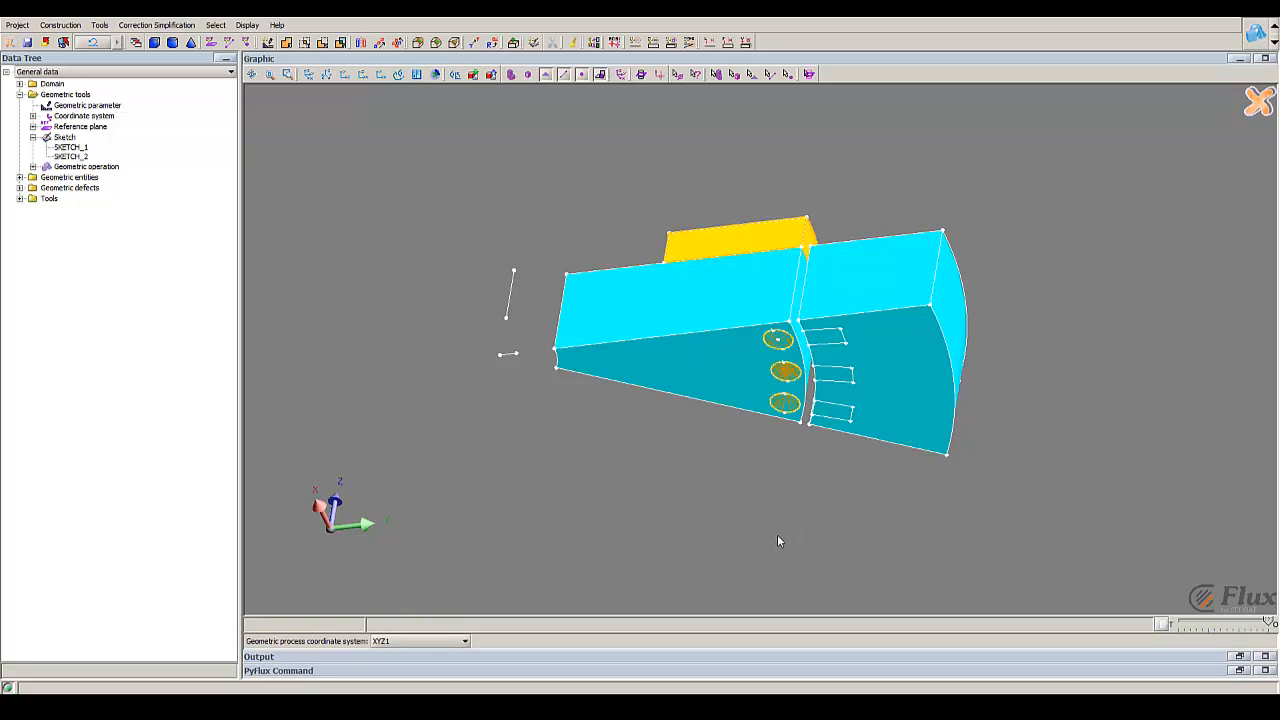
drag(772, 318, 754, 500)
click(100, 26)
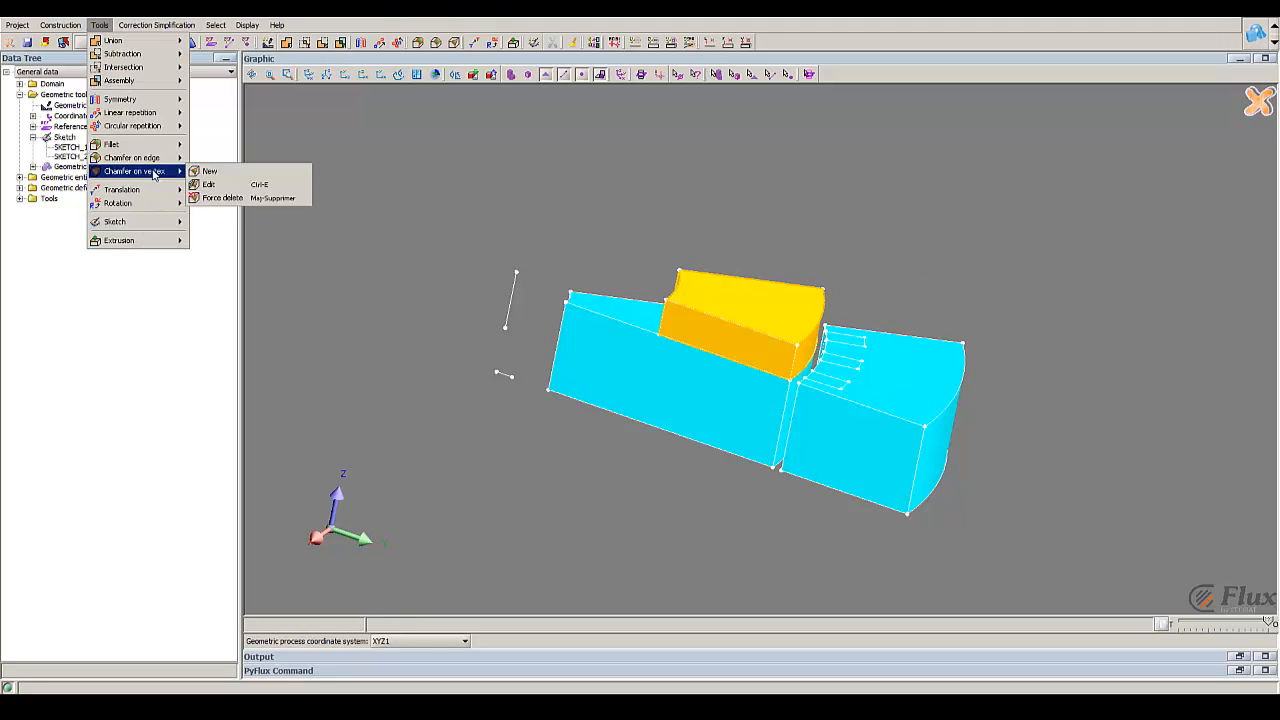
mouse_move(148, 72)
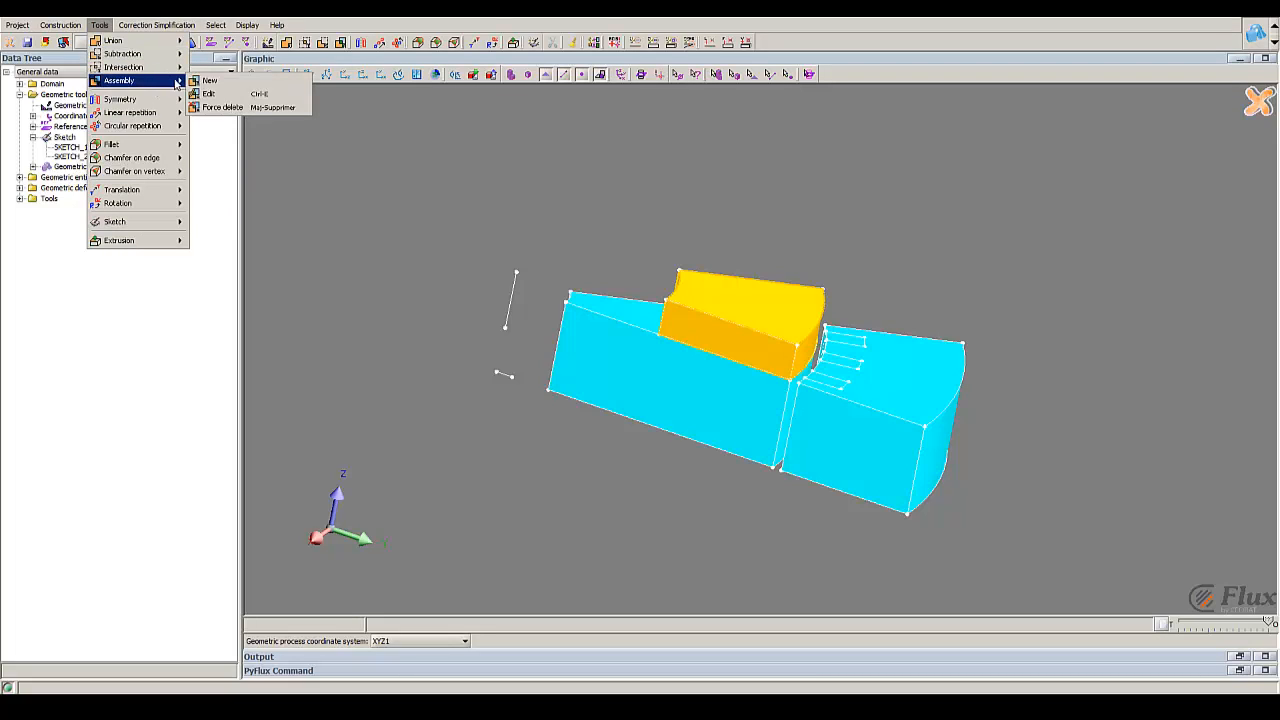
click(214, 82)
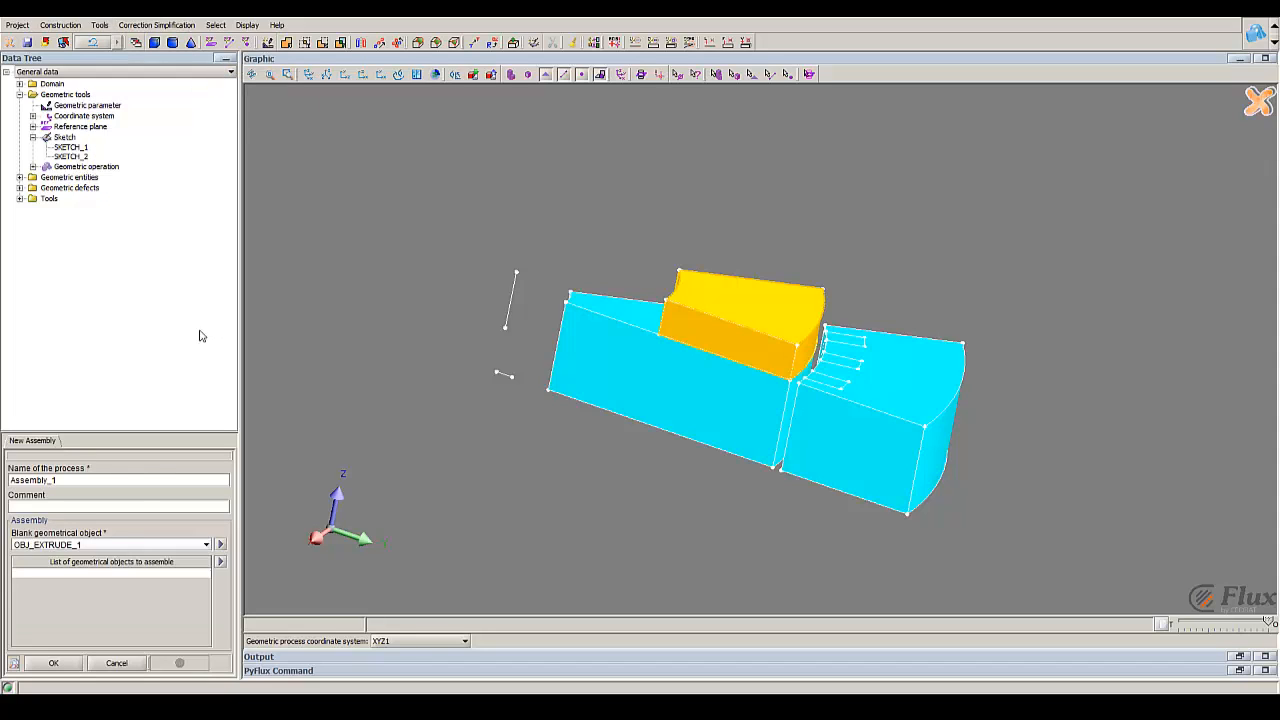
click(129, 545)
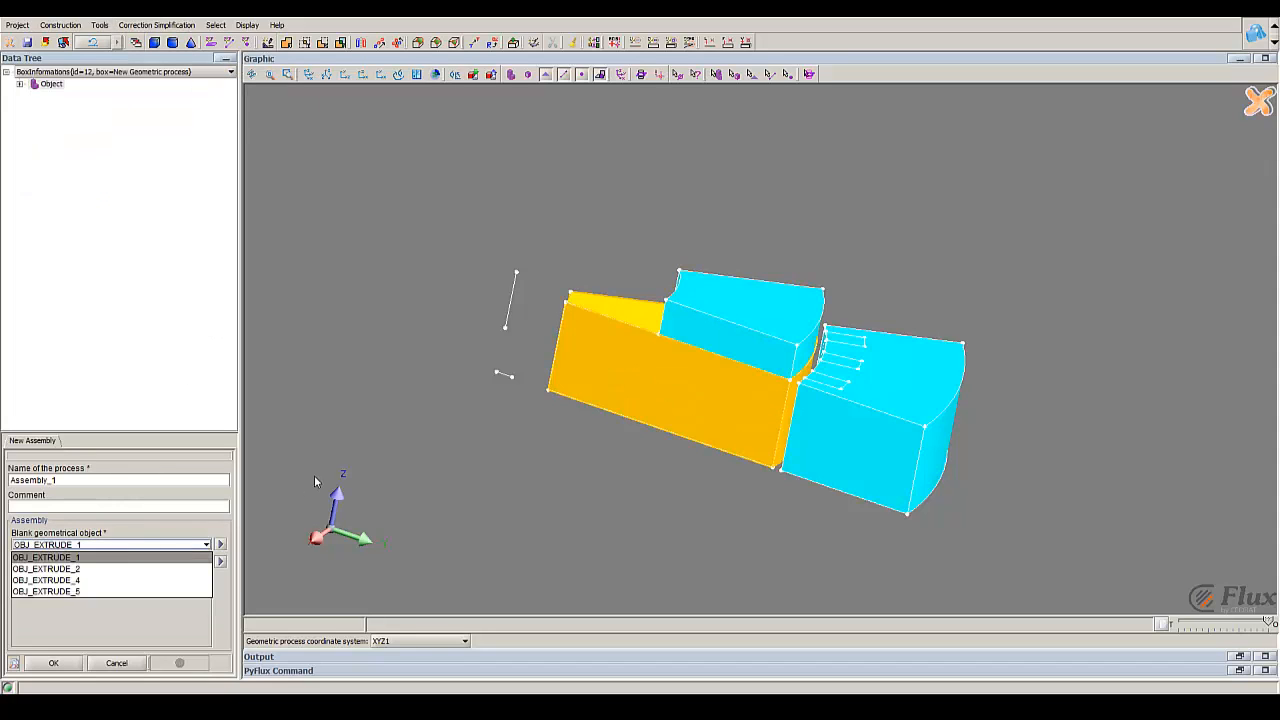
click(595, 348)
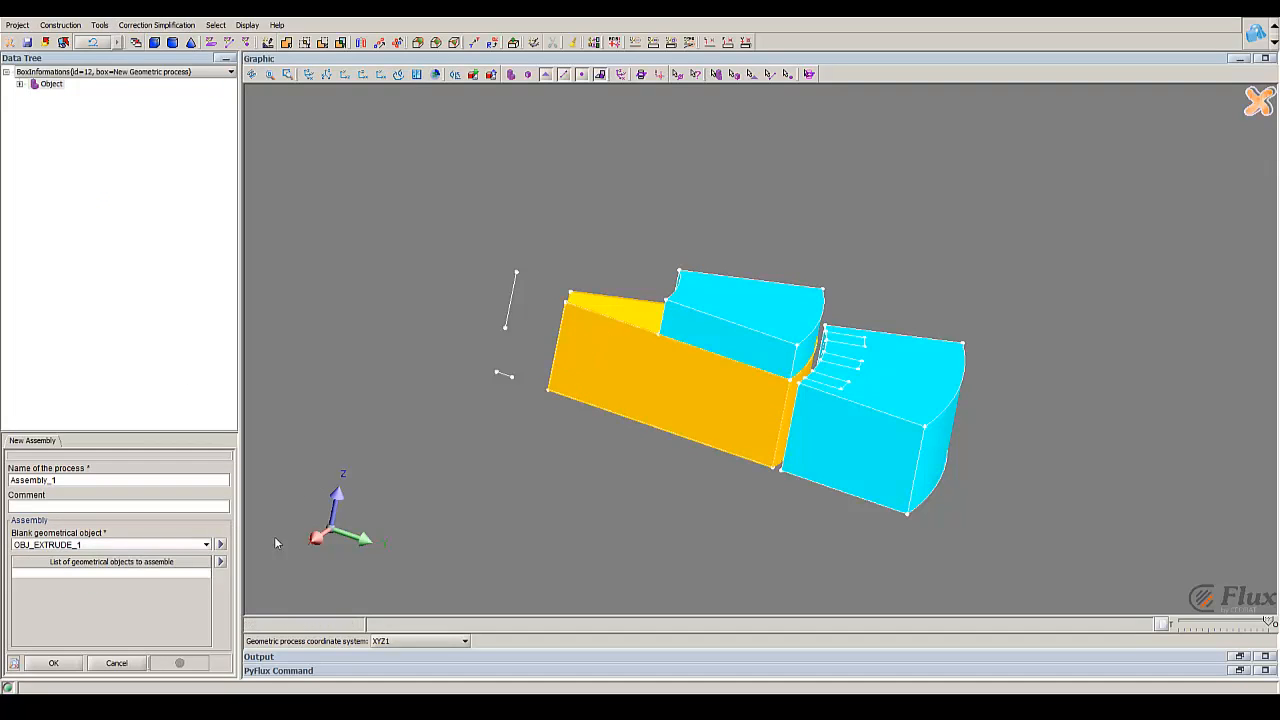
Step: Add the united object OBJ_EXTRUDE_4 to the objects to assemble and create the assembly
click(93, 574)
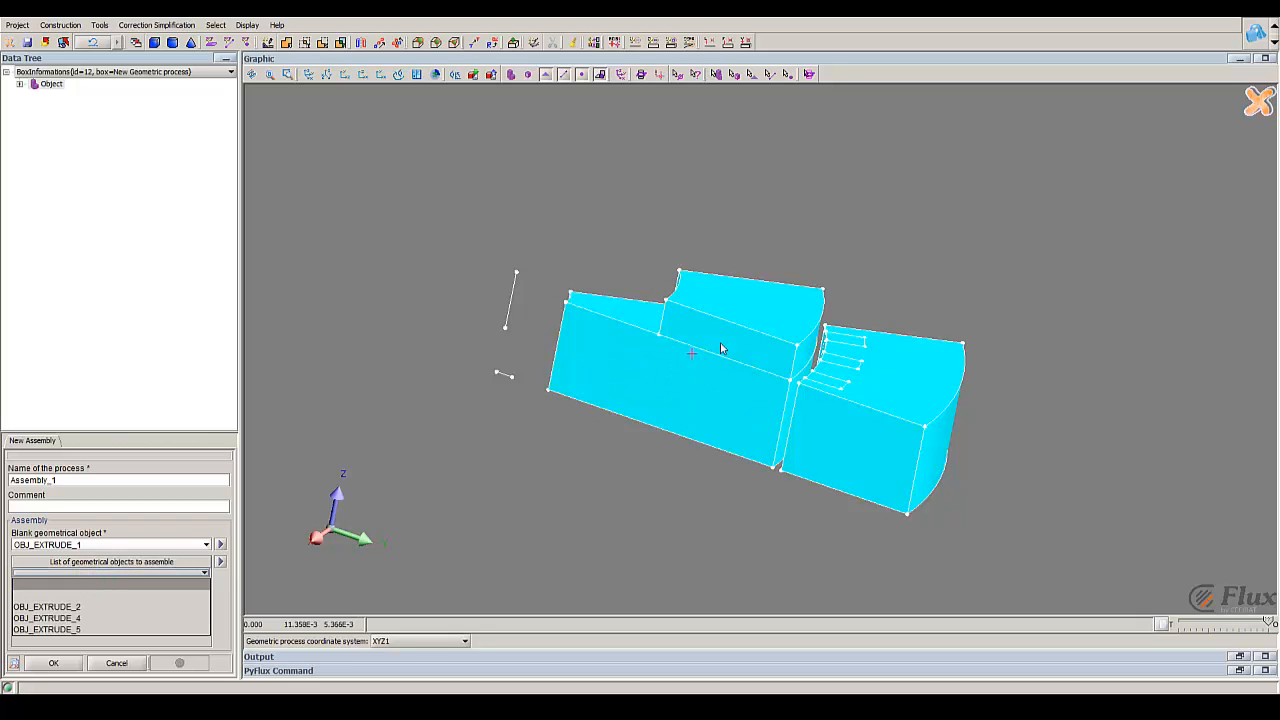
click(171, 576)
drag(726, 376, 656, 527)
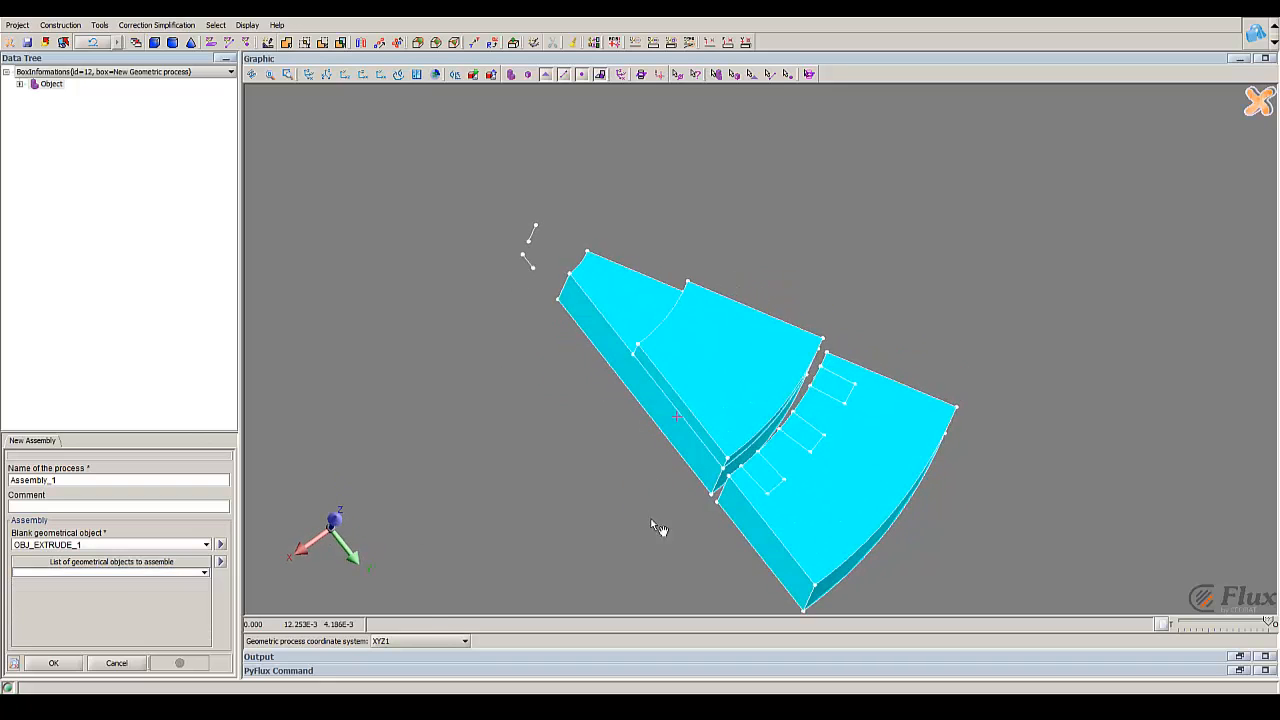
click(755, 350)
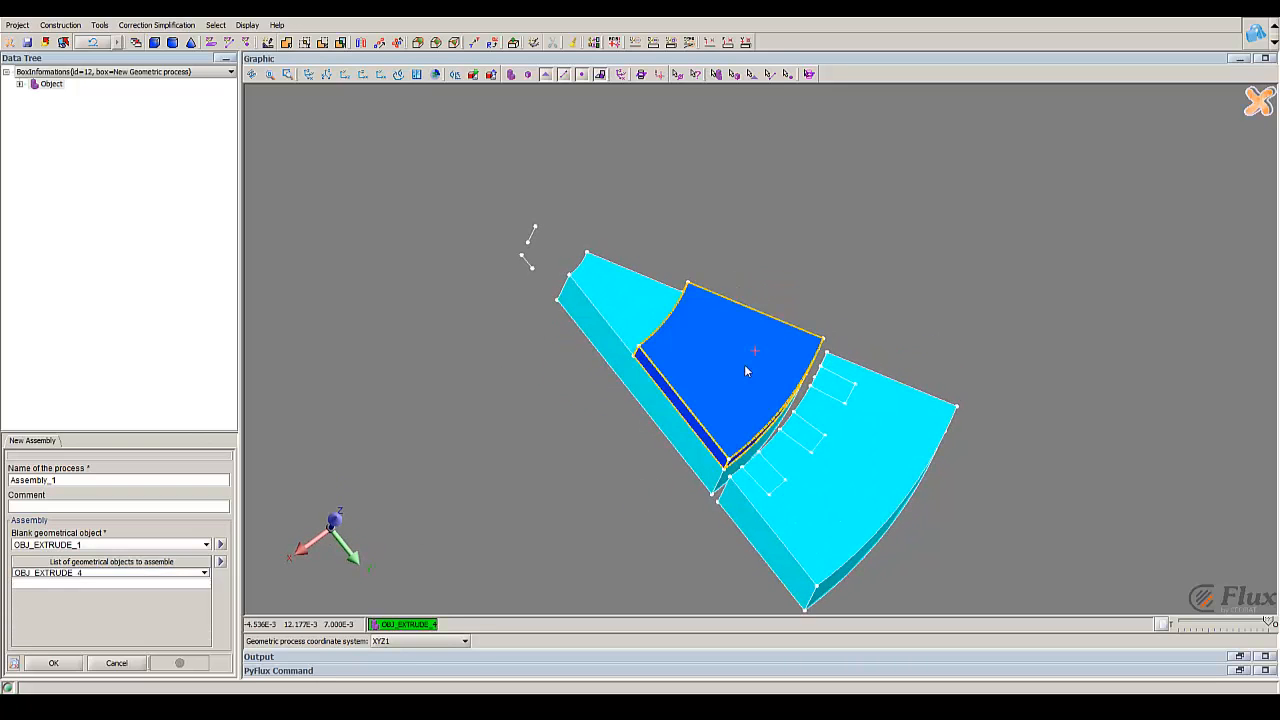
click(55, 664)
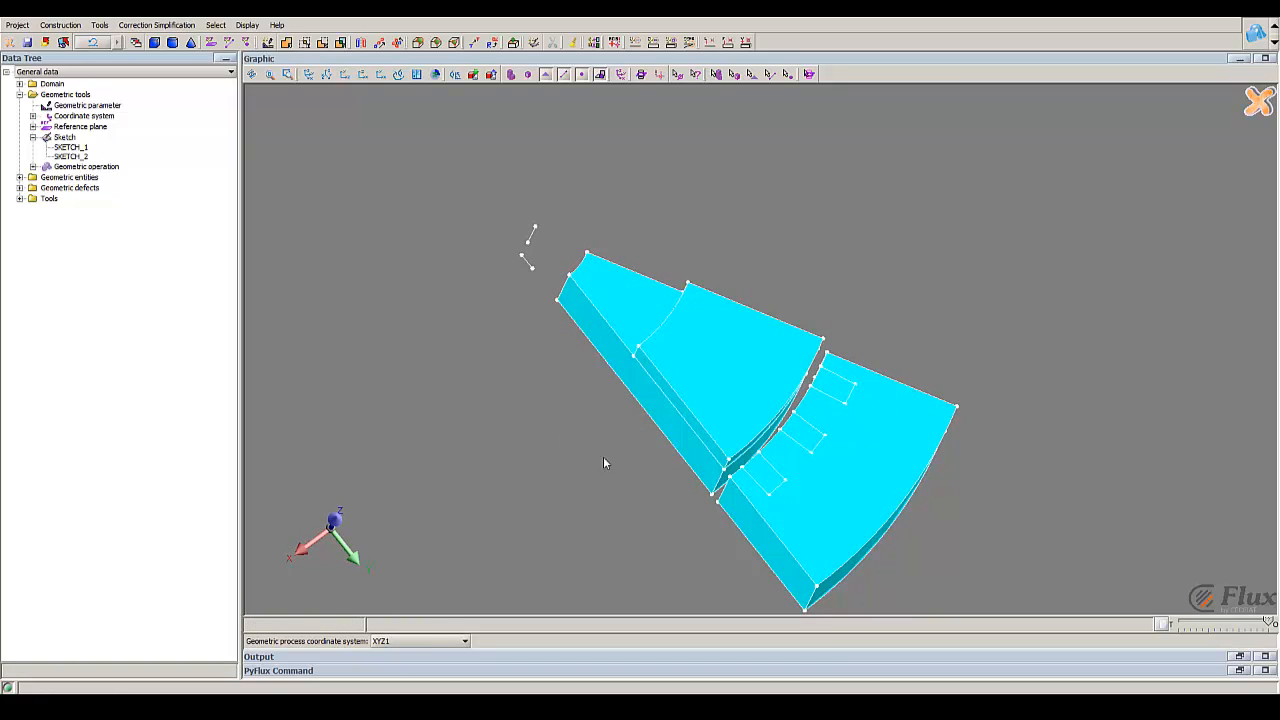
Step: Start a new assembly and choose the outer sector volume OBJ_EXTRUDE_2 as its blank geometrical object
drag(800, 455, 804, 276)
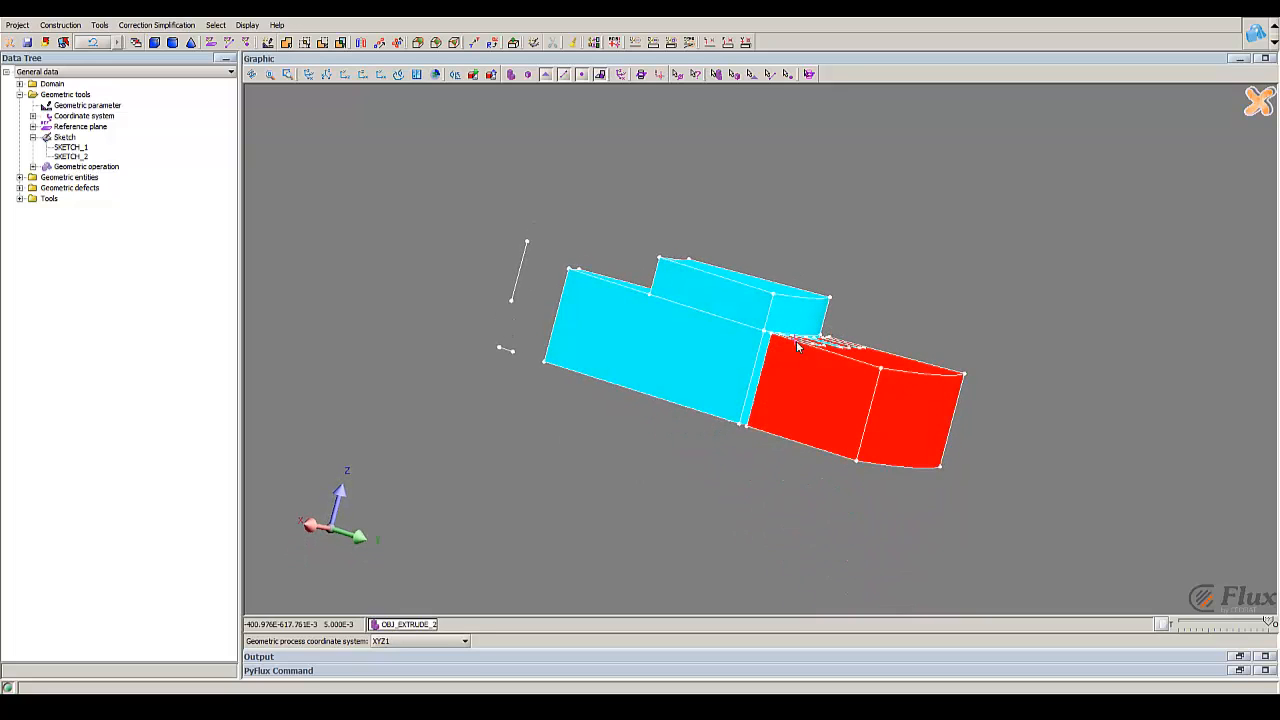
drag(797, 345, 811, 306)
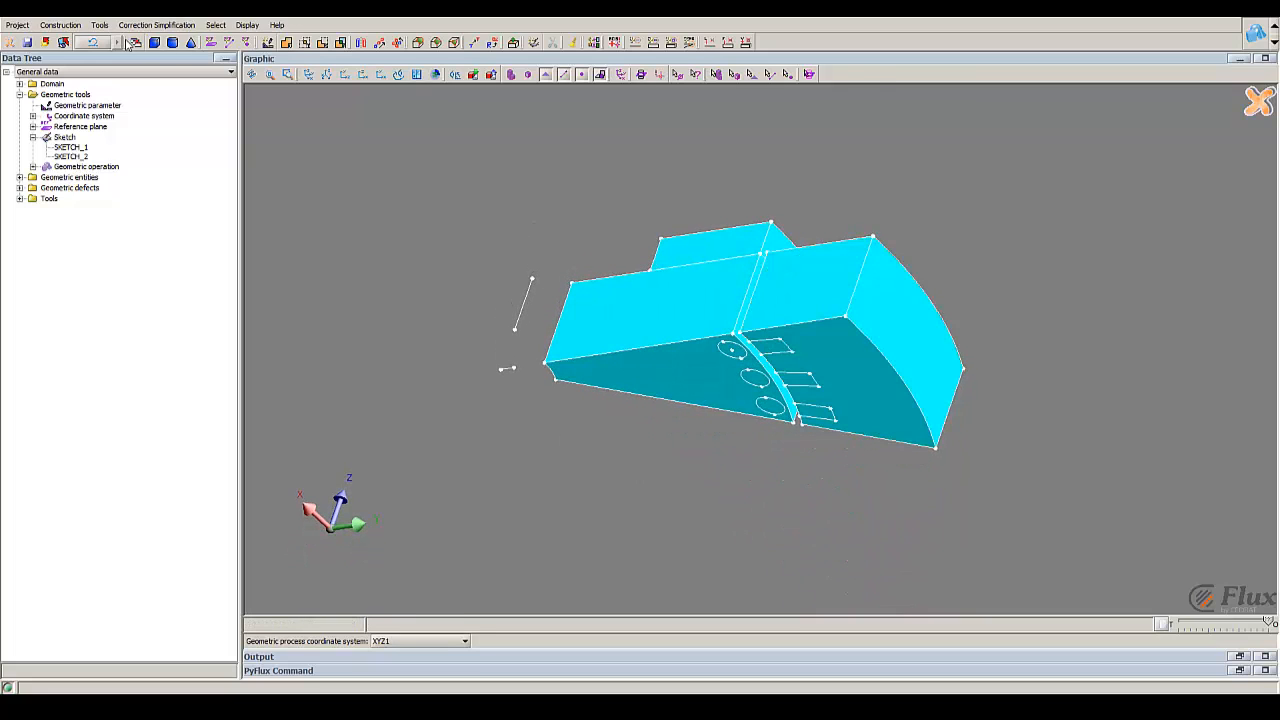
click(99, 24)
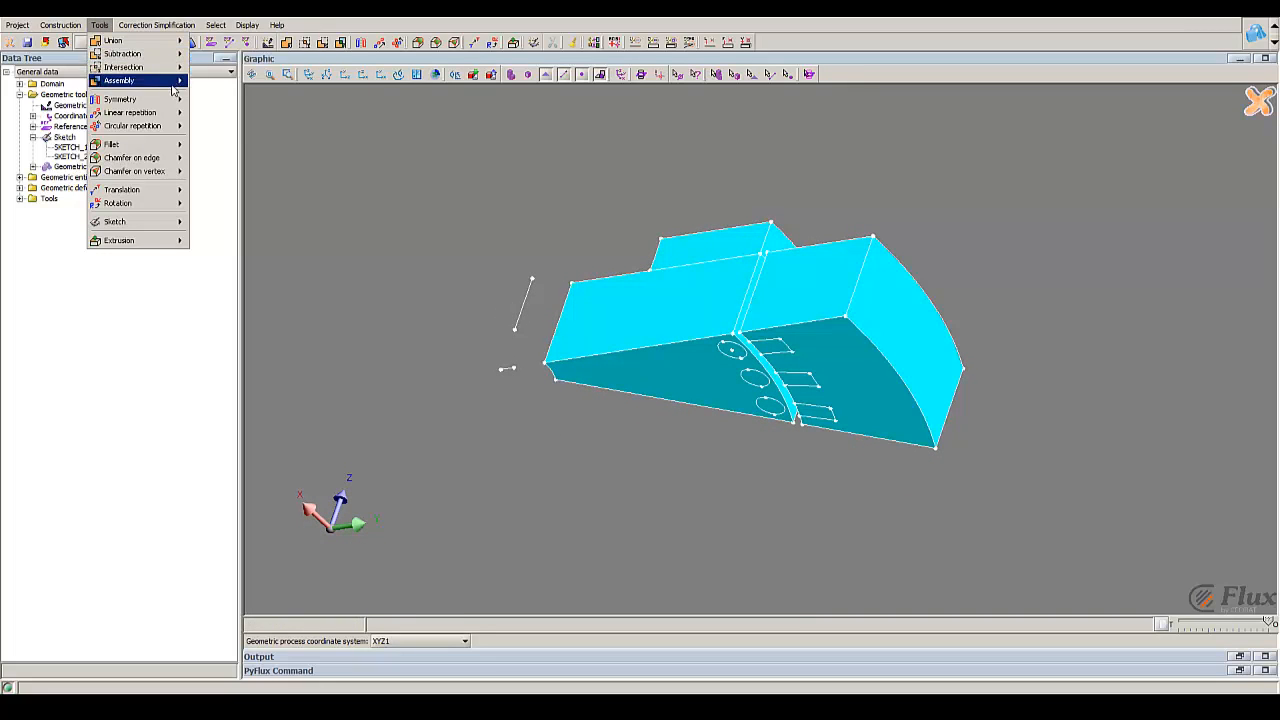
mouse_move(172, 88)
click(224, 86)
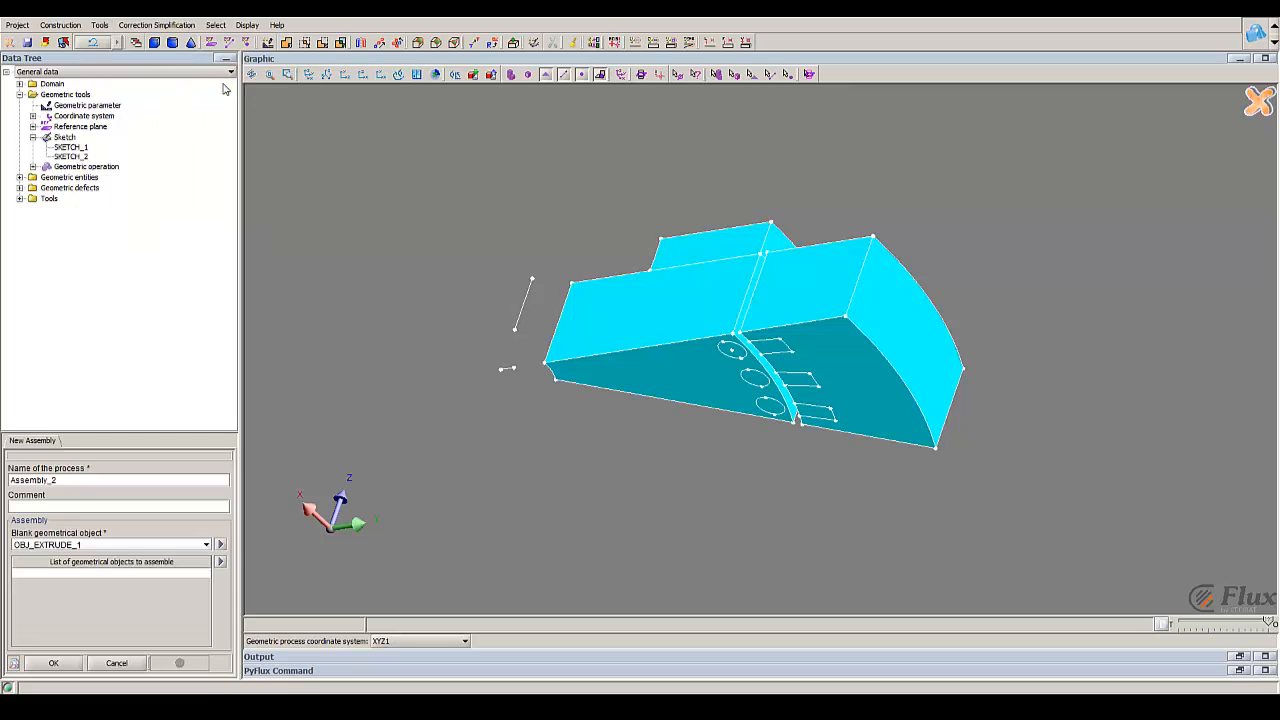
click(131, 545)
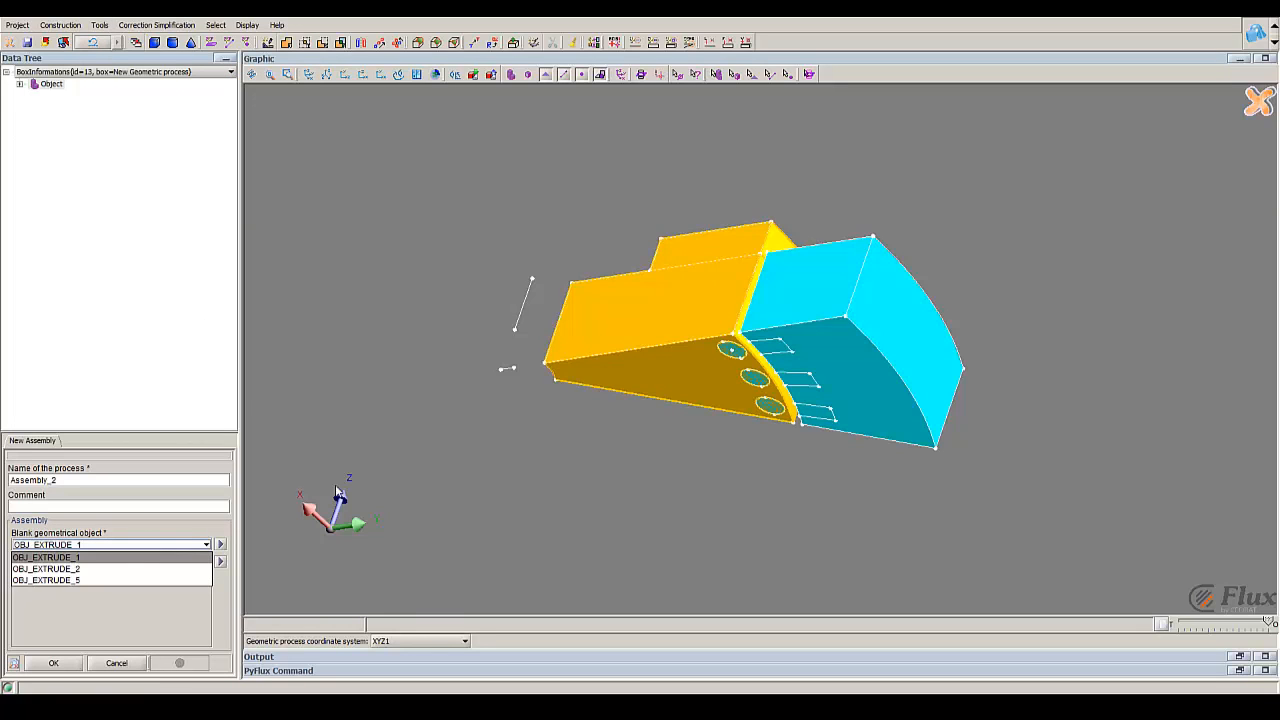
click(887, 363)
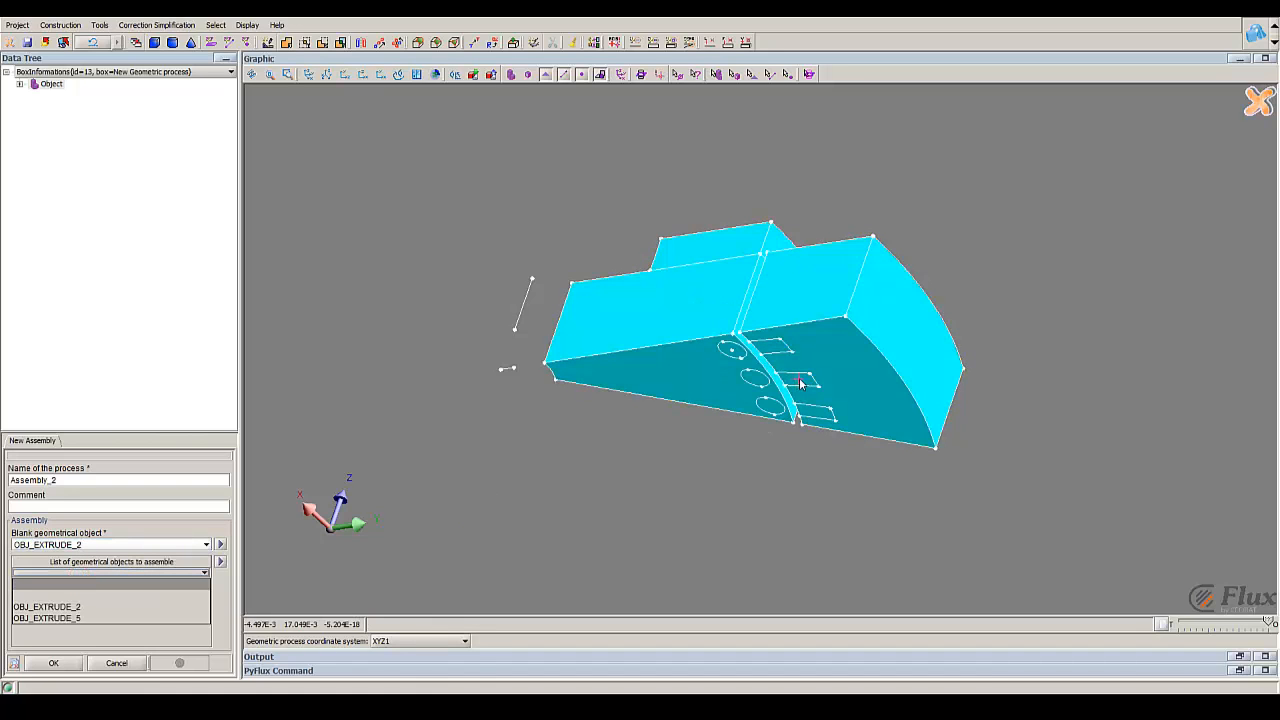
Step: Add the extruded slots, OBJ_EXTRUDE_5, to the objects to assemble and create the assembly
scroll(803, 375, up, 4)
drag(811, 368, 820, 351)
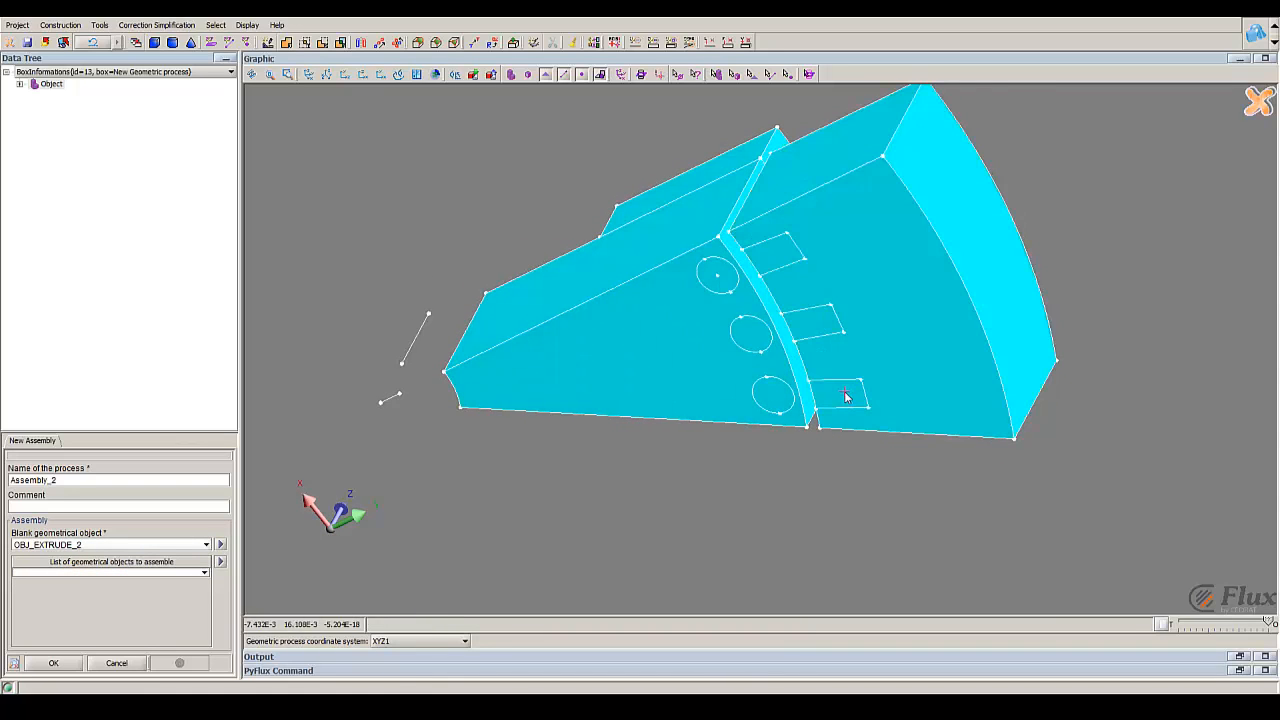
drag(845, 393, 852, 310)
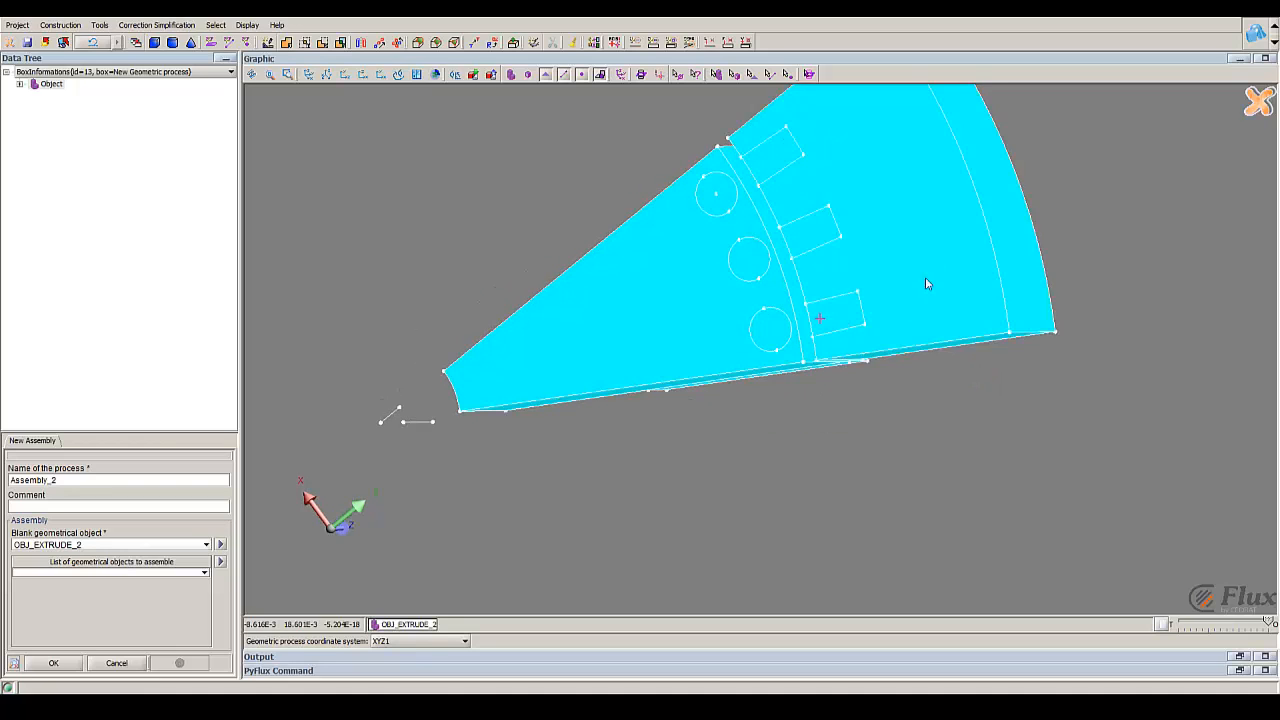
drag(925, 278, 890, 186)
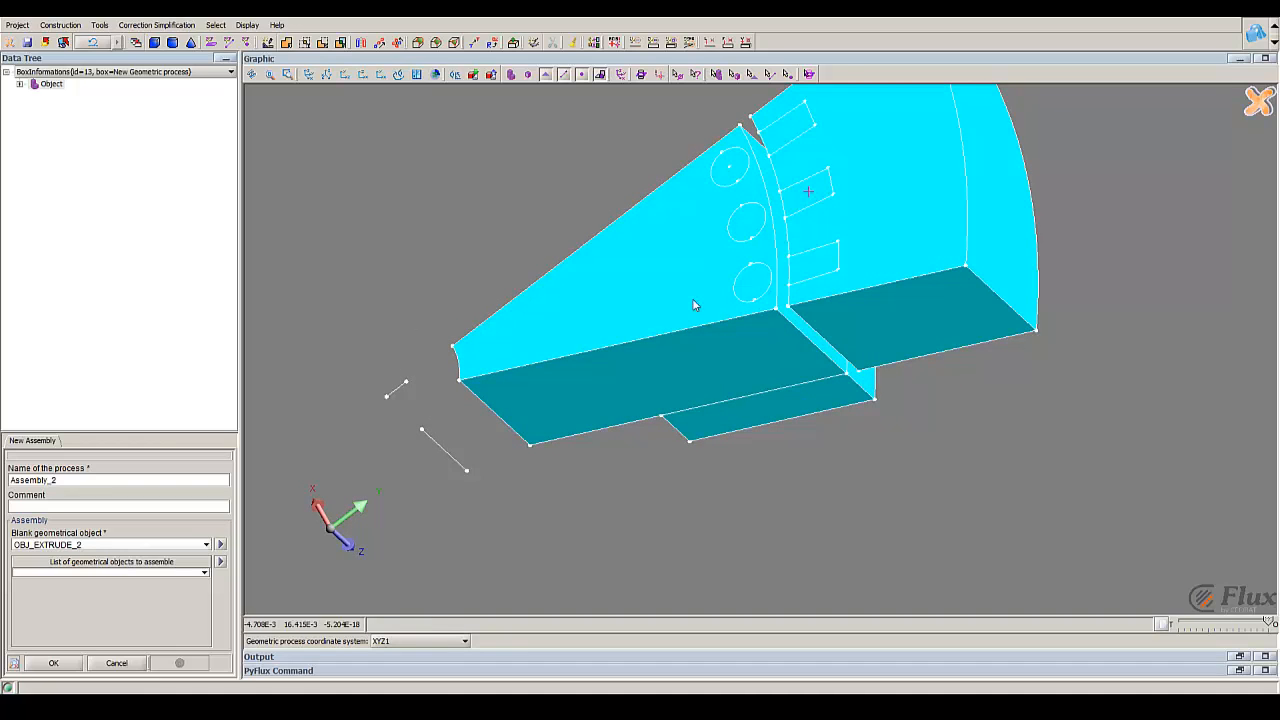
click(143, 560)
click(155, 575)
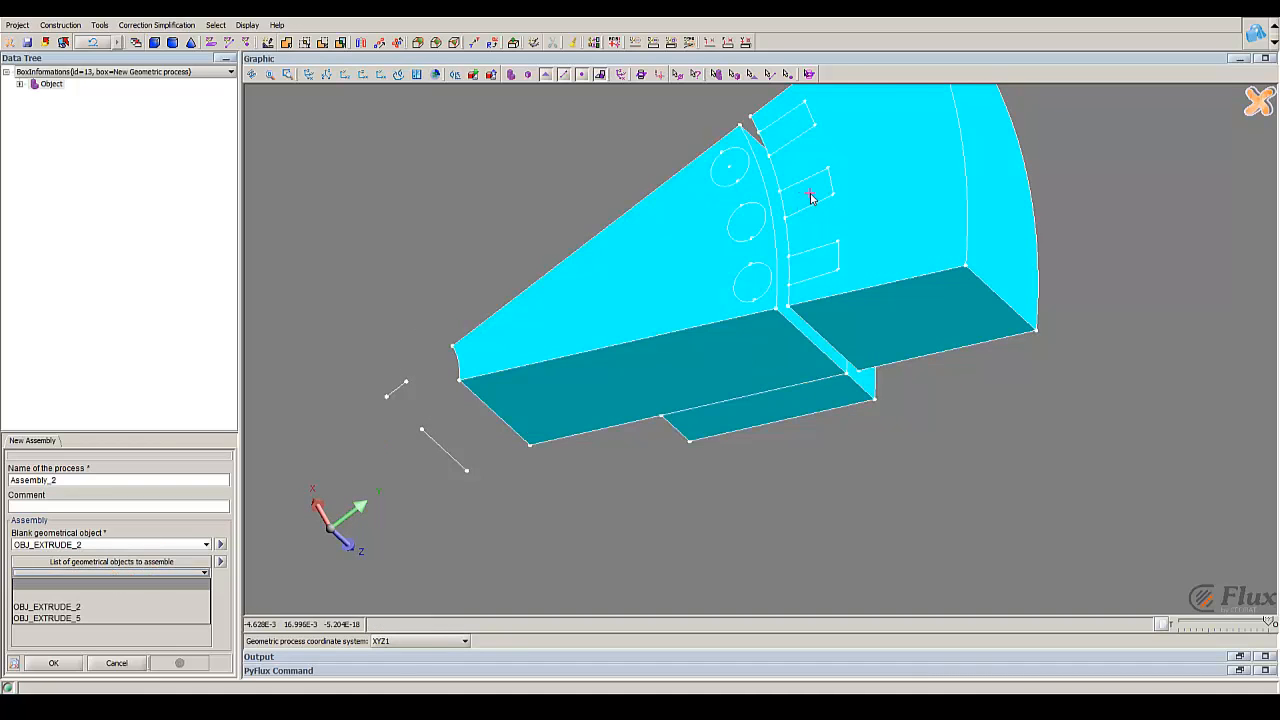
click(810, 193)
click(163, 574)
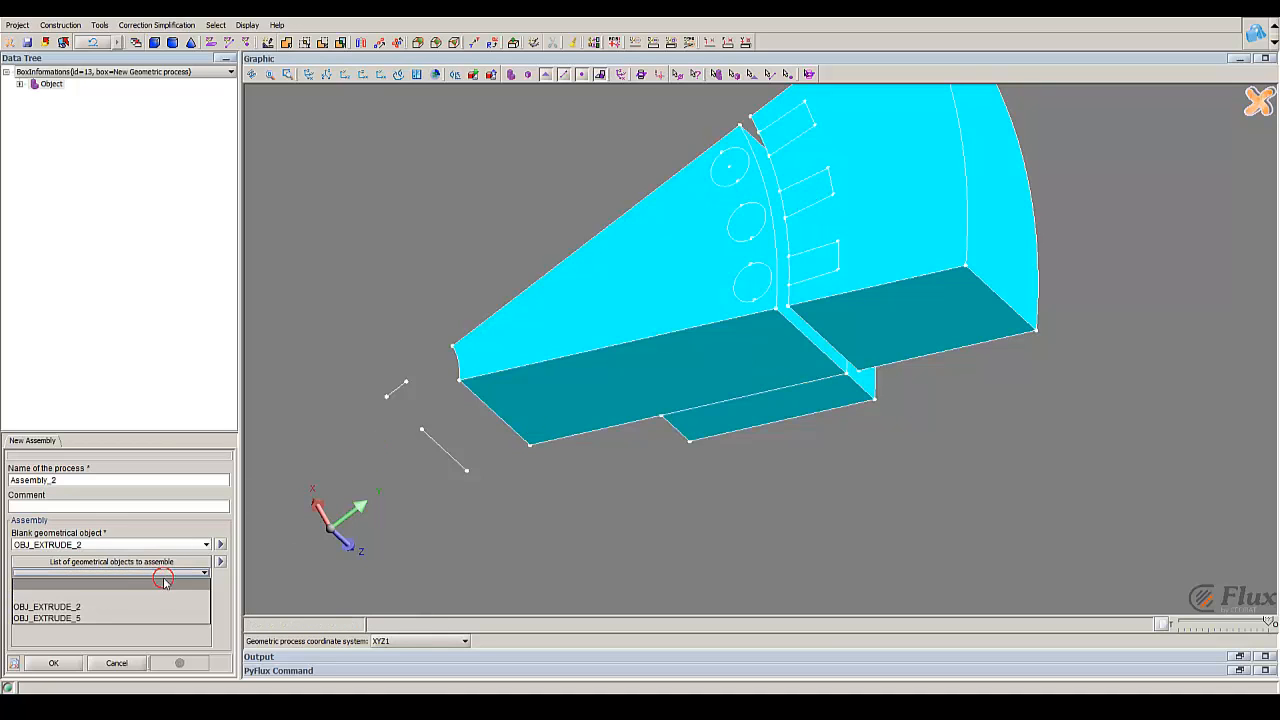
click(100, 616)
click(54, 663)
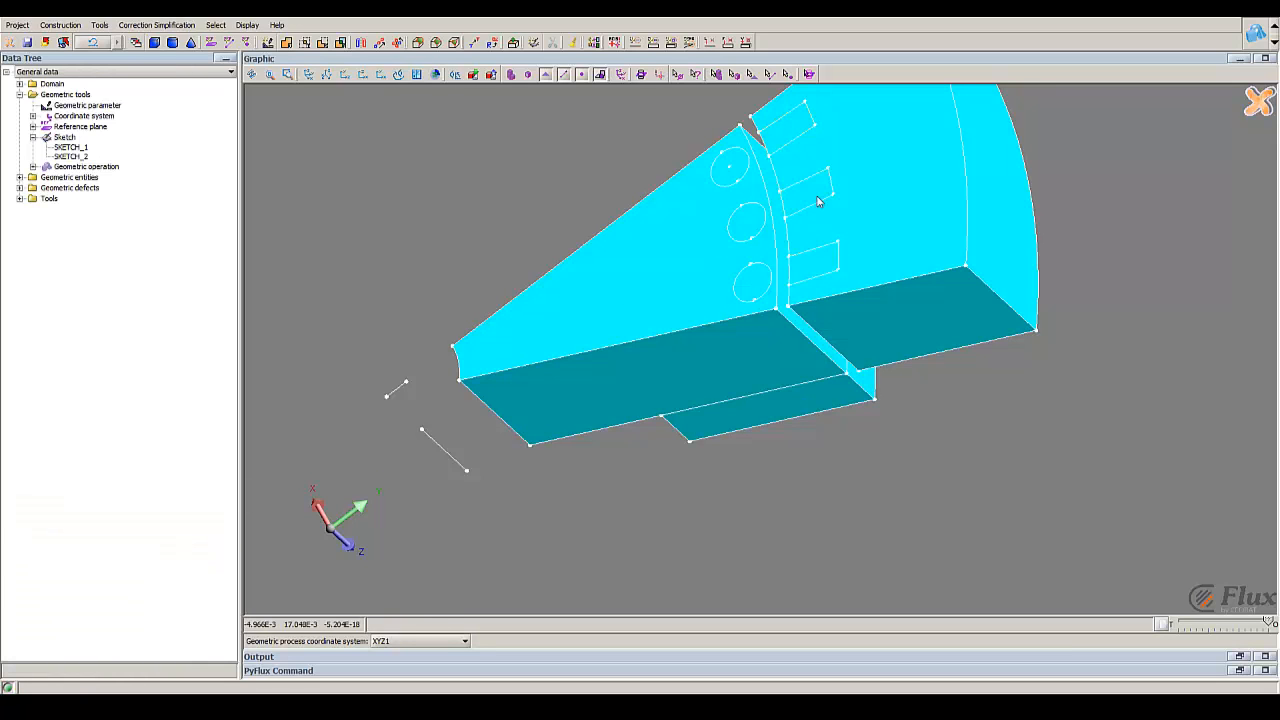
Step: Leave the geometry modeler context and return to the general project with the assembled sector volumes
drag(790, 273, 903, 634)
drag(854, 368, 865, 434)
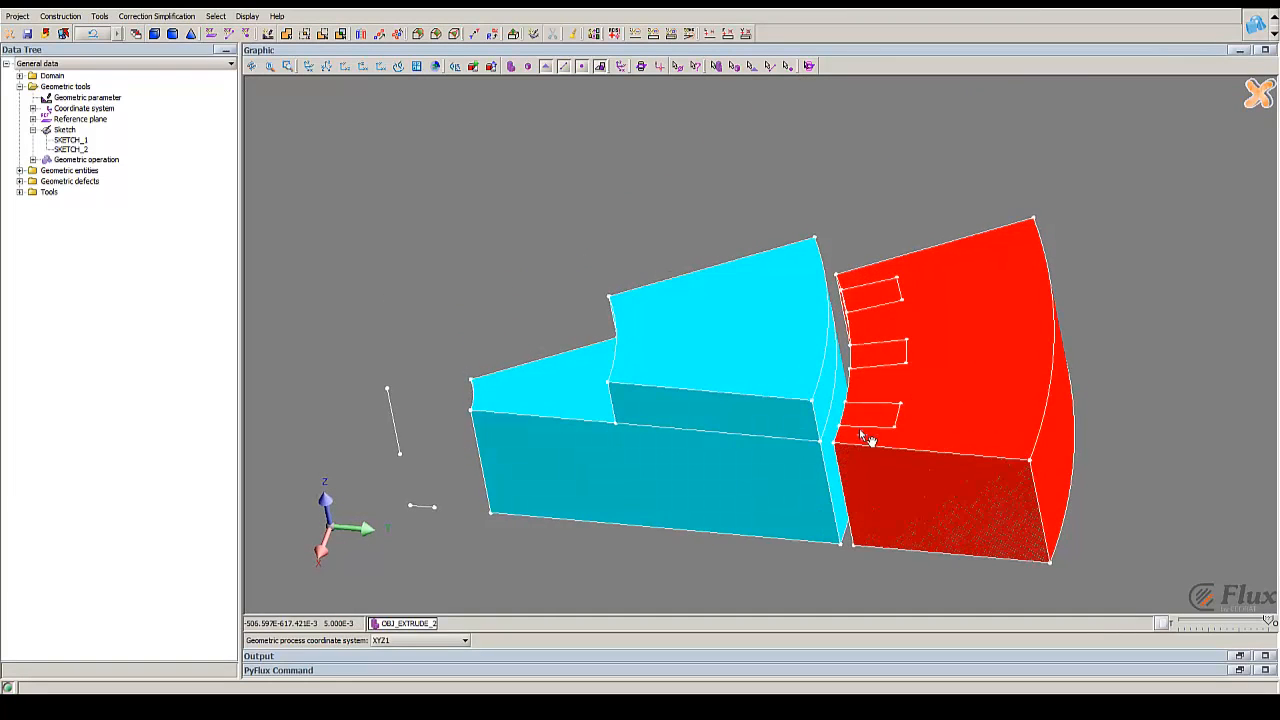
click(1257, 93)
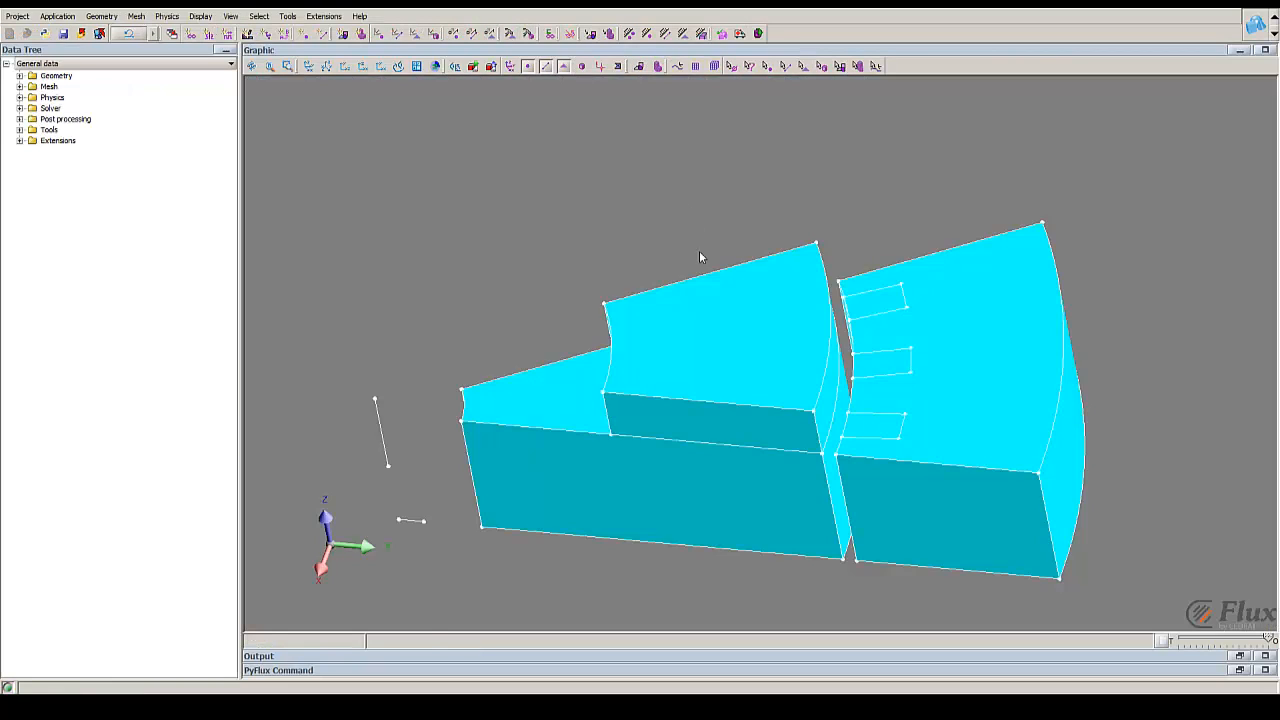
Step: Mesh the domain with the automatic meshing of the sector volumes
right_drag(740, 315, 592, 187)
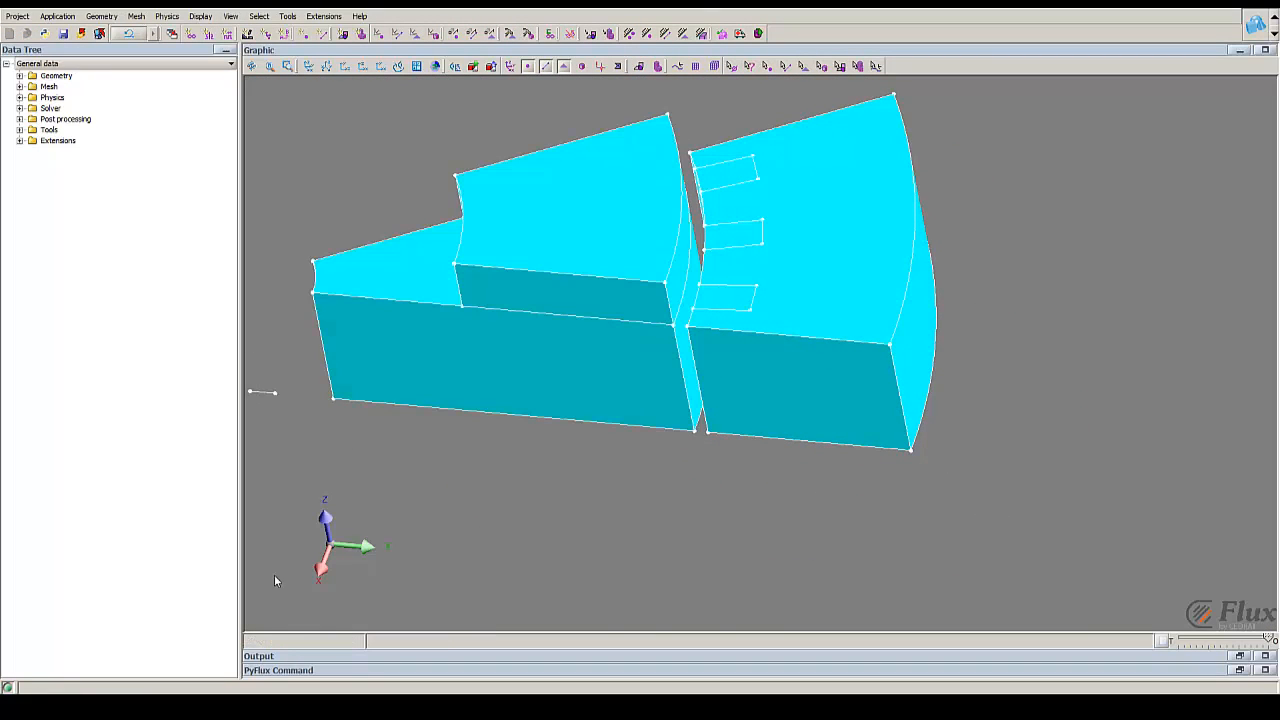
click(137, 17)
click(171, 184)
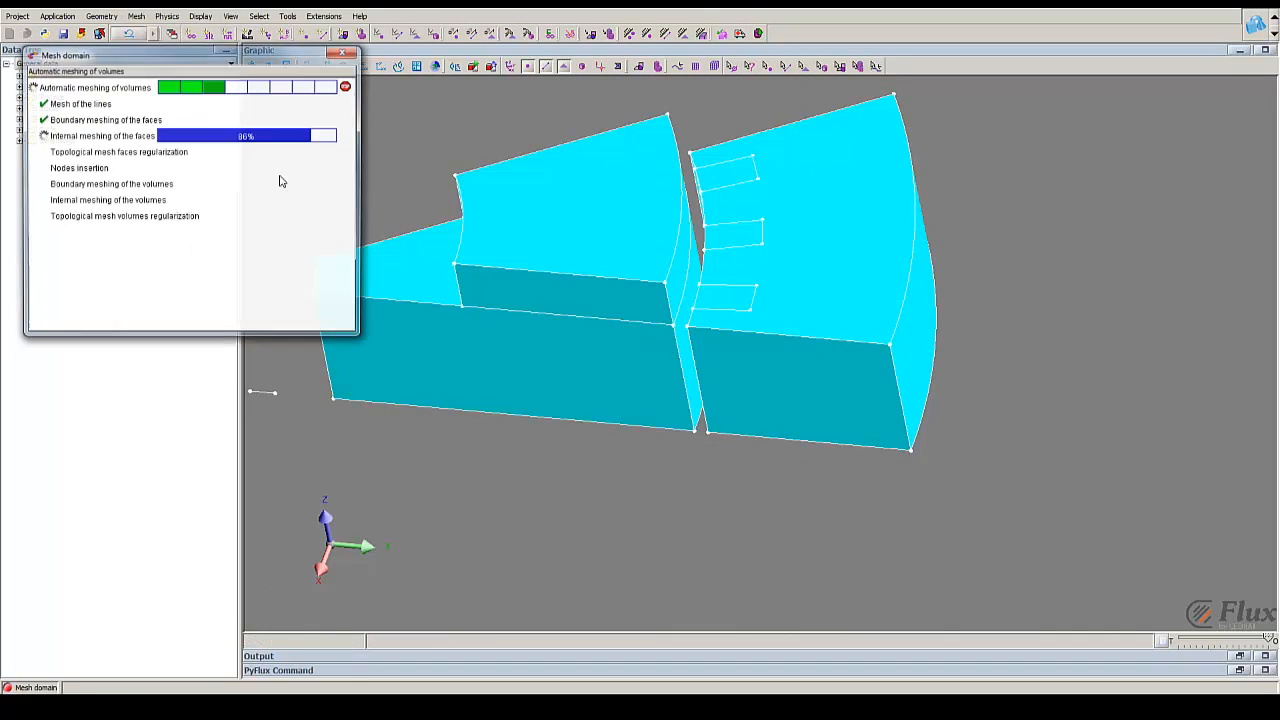